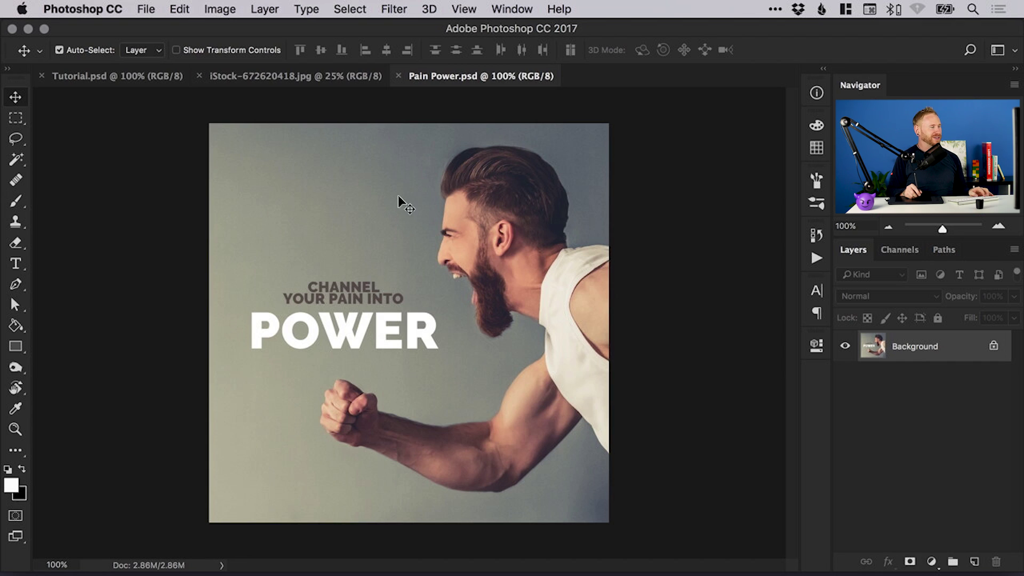
# Step: View the iStock-672620418.jpg stock photo of the shouting man
pyautogui.click(292, 75)
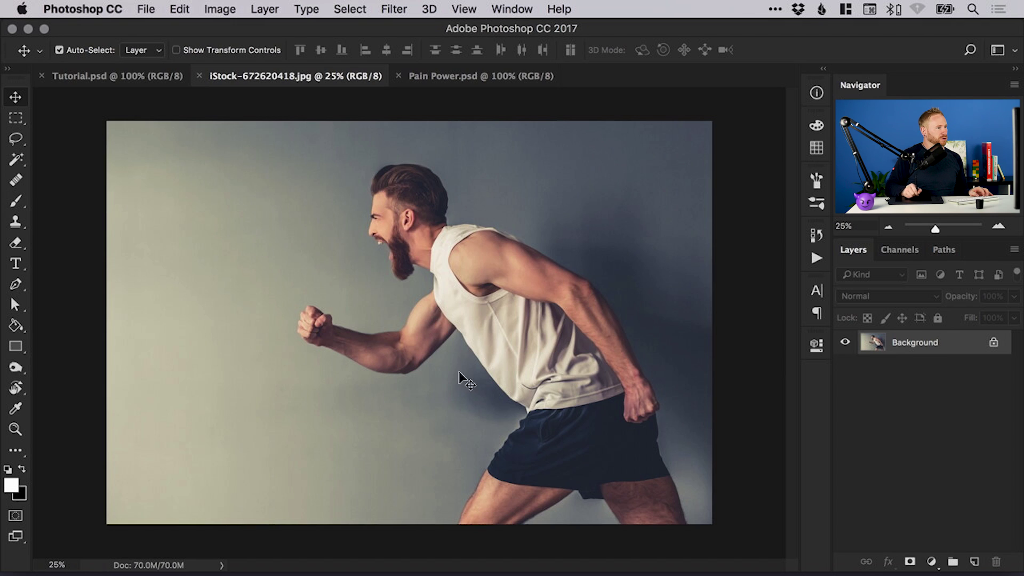
# Step: Check the Tutorial document's canvas size and close the dialog without changes
pyautogui.click(133, 75)
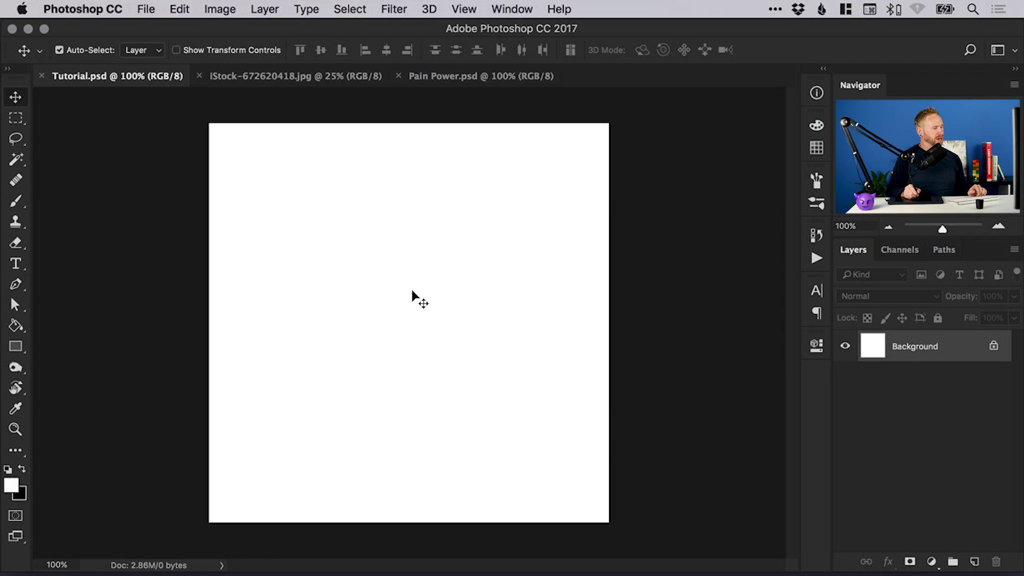
pyautogui.press('super+alt+c')
pyautogui.moveTo(286, 174); pyautogui.dragTo(321, 163)
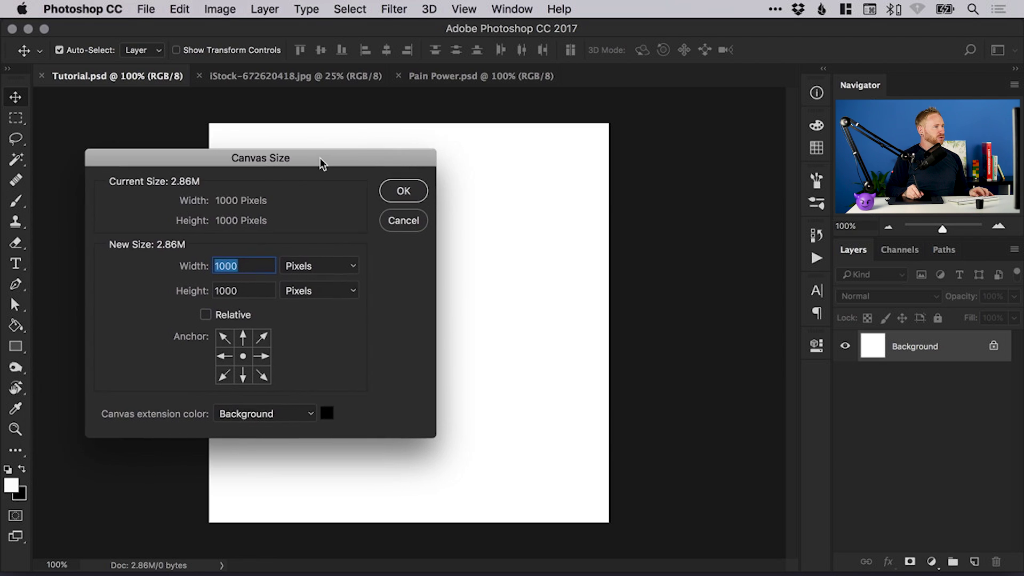
pyautogui.click(414, 193)
# Step: Select all of the iStock stock photo and copy it
pyautogui.click(296, 77)
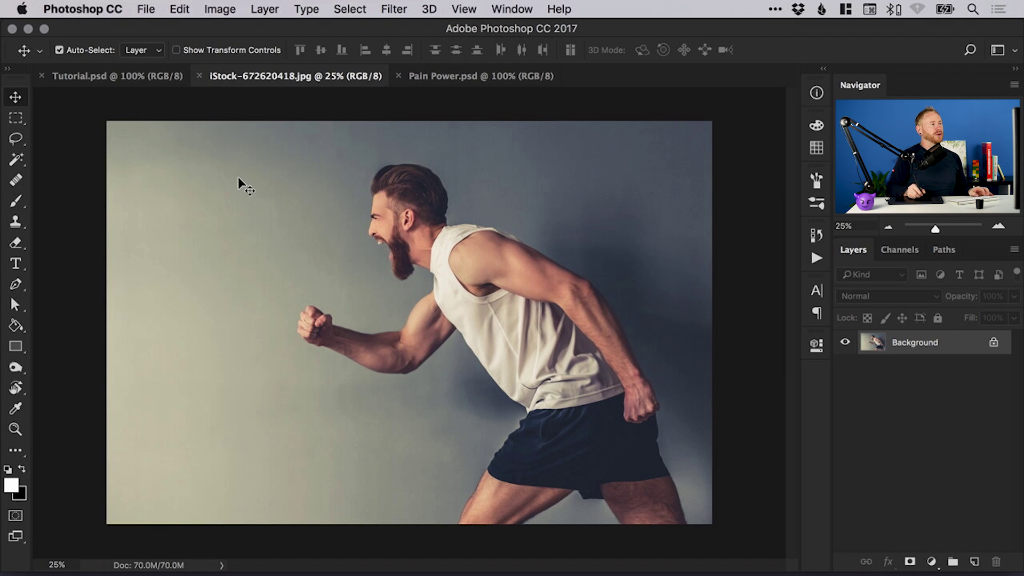
pyautogui.click(221, 10)
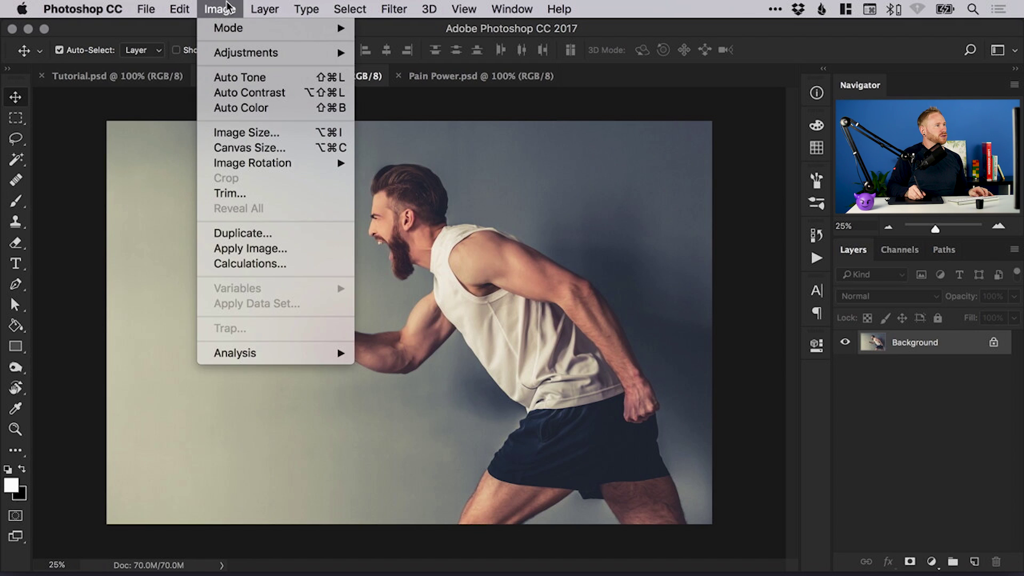
pyautogui.moveTo(350, 10)
pyautogui.click(351, 29)
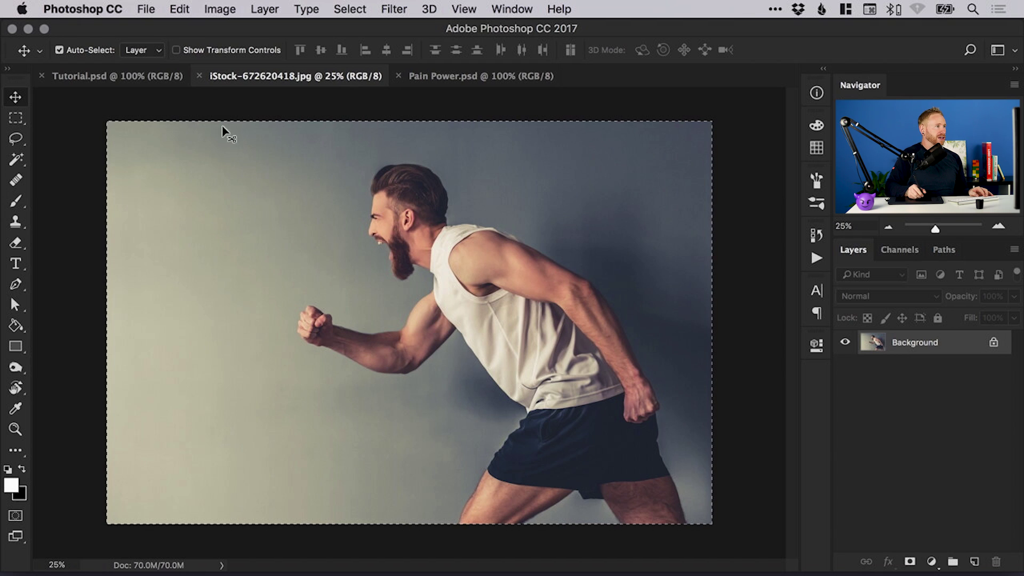
pyautogui.click(181, 9)
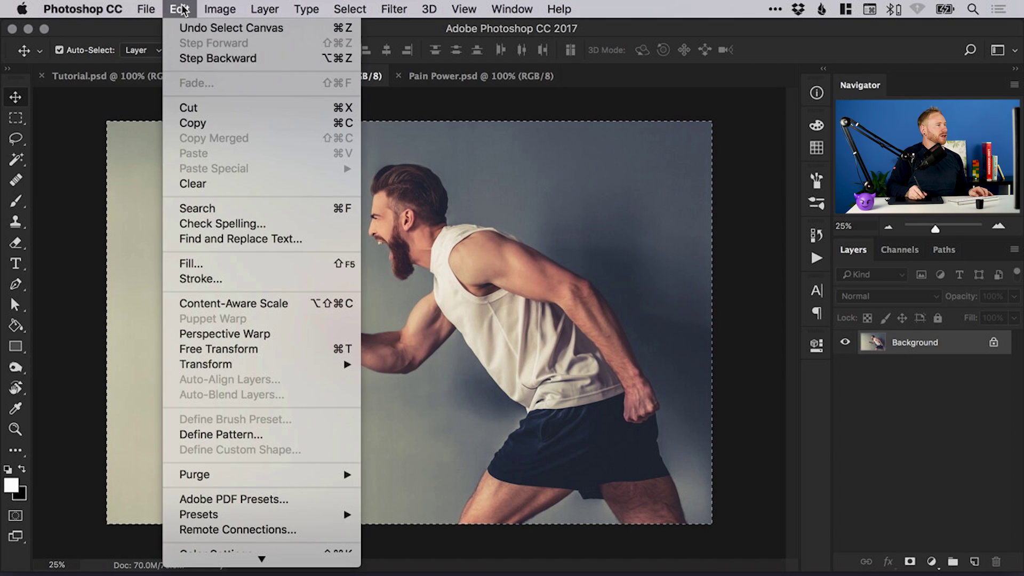
pyautogui.click(189, 122)
# Step: Paste the stock photo into Tutorial.psd as Layer 1 and convert it to a Smart Object
pyautogui.click(139, 76)
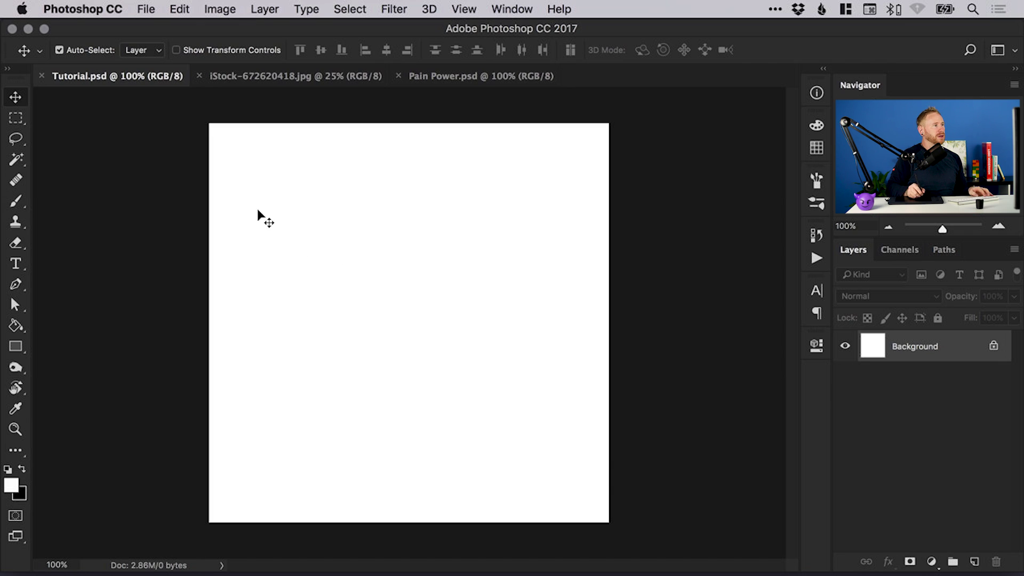
pyautogui.click(182, 9)
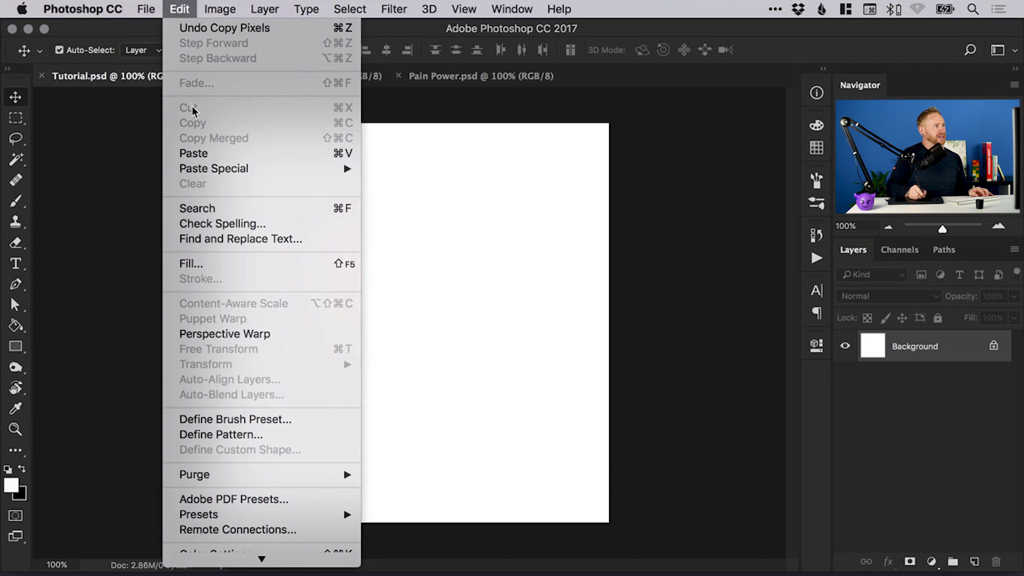
pyautogui.click(197, 155)
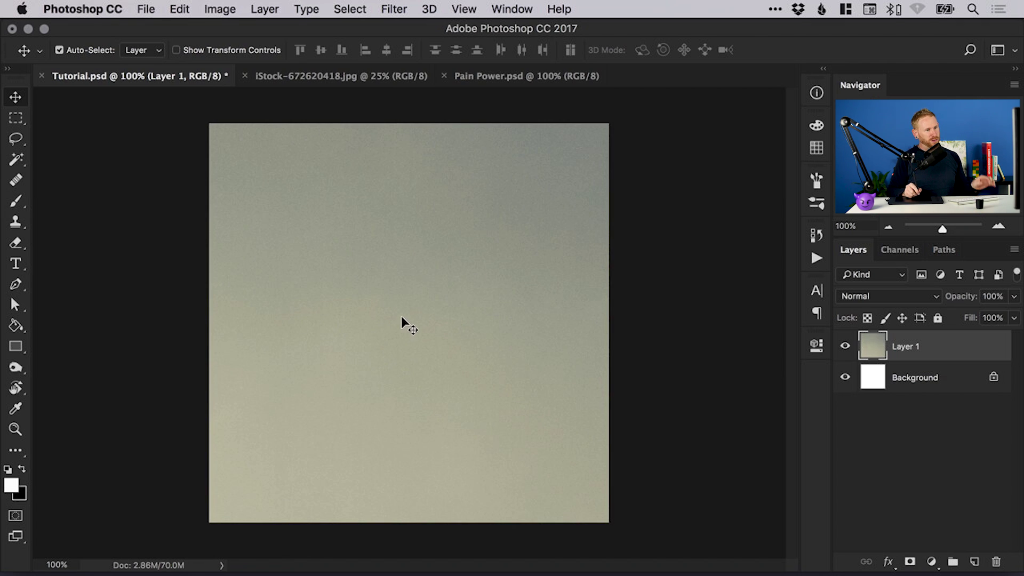
pyautogui.rightClick(917, 352)
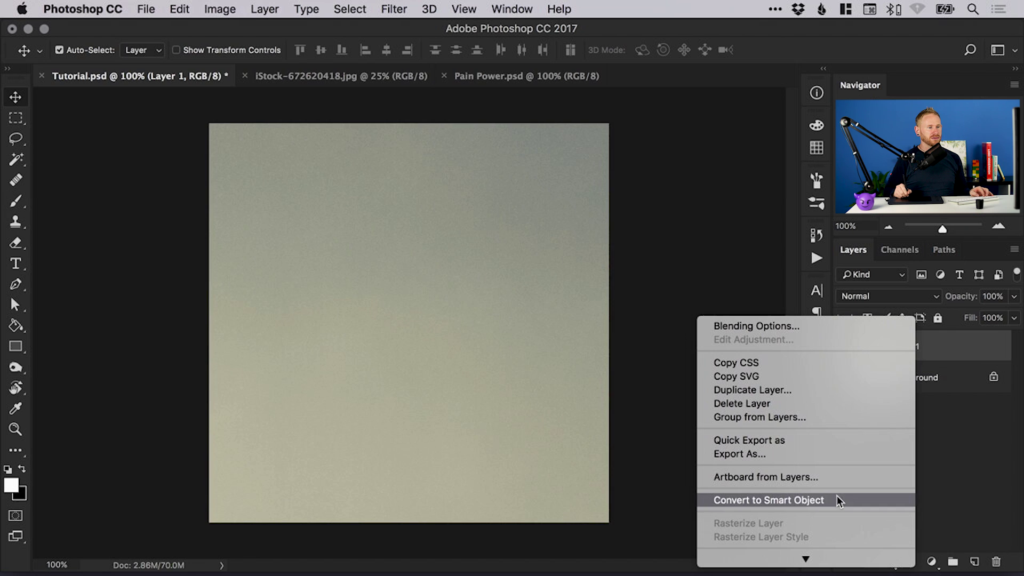
pyautogui.click(840, 502)
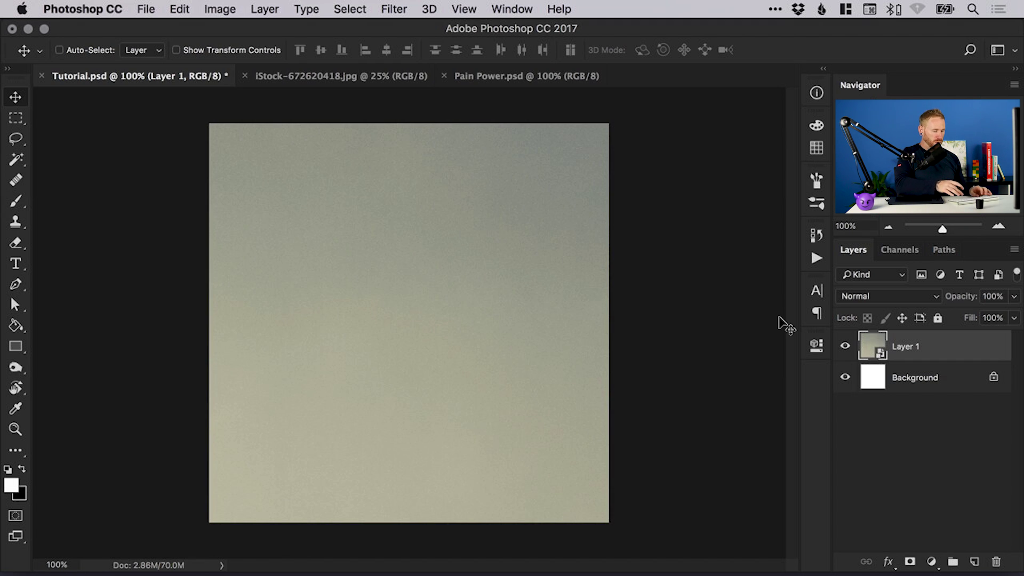
# Step: Shrink the pasted photo with Free Transform, move it over the canvas, and nudge it up
pyautogui.press('super+minus')
pyautogui.press('super+minus')
pyautogui.press('super+t')
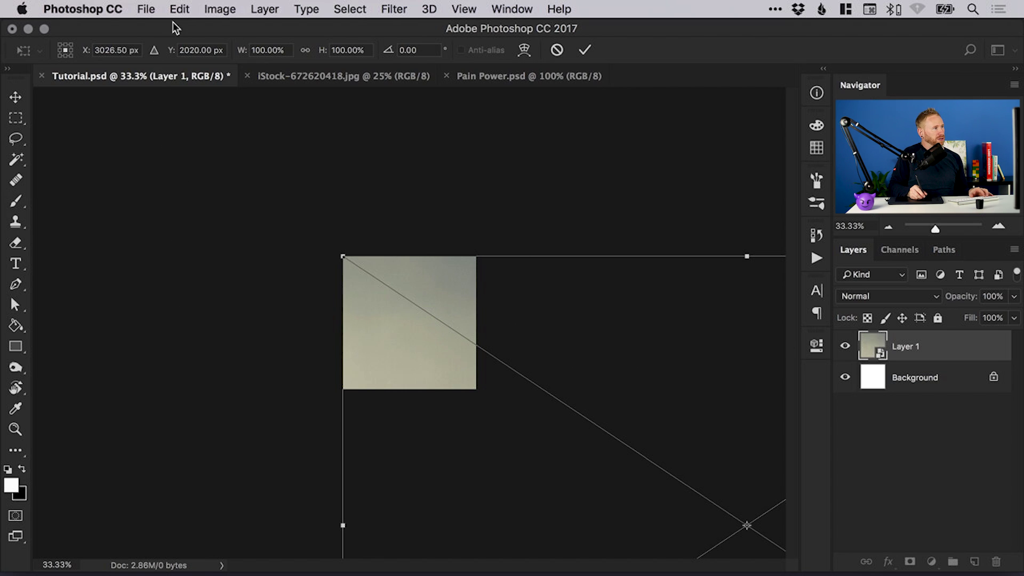
pyautogui.click(179, 9)
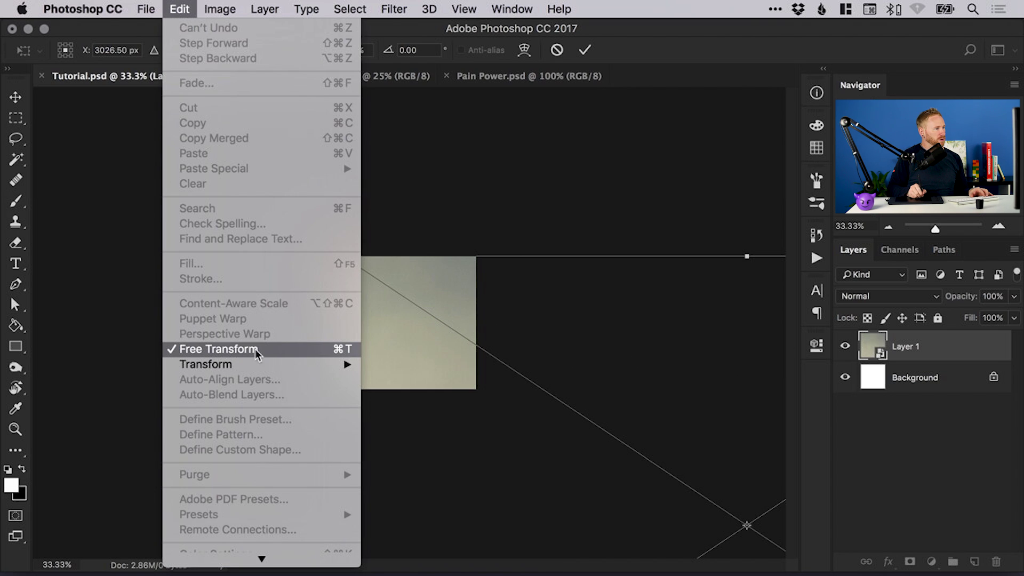
pyautogui.click(442, 300)
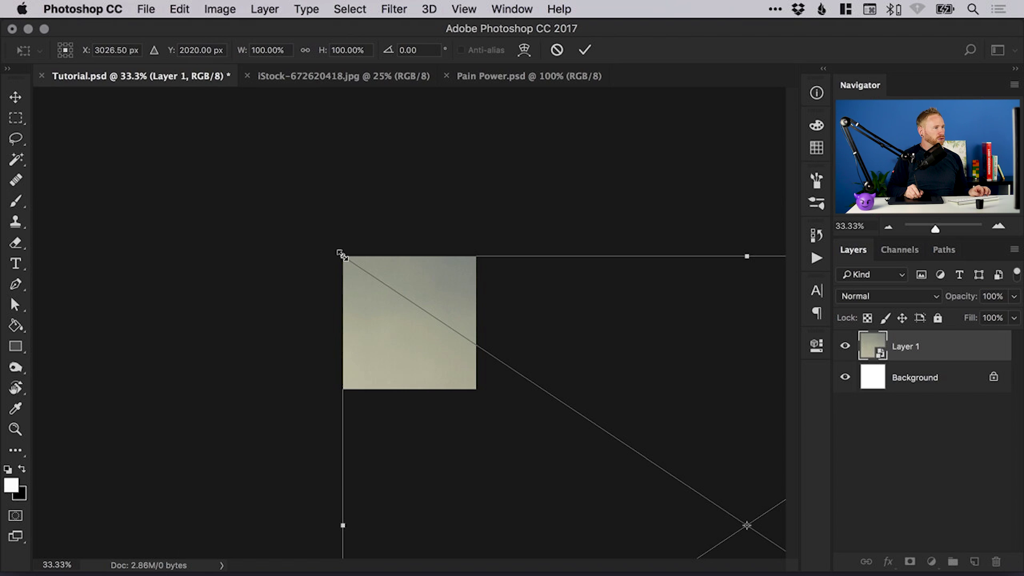
pyautogui.moveTo(341, 256); pyautogui.dragTo(676, 437)
pyautogui.moveTo(711, 516); pyautogui.dragTo(384, 306)
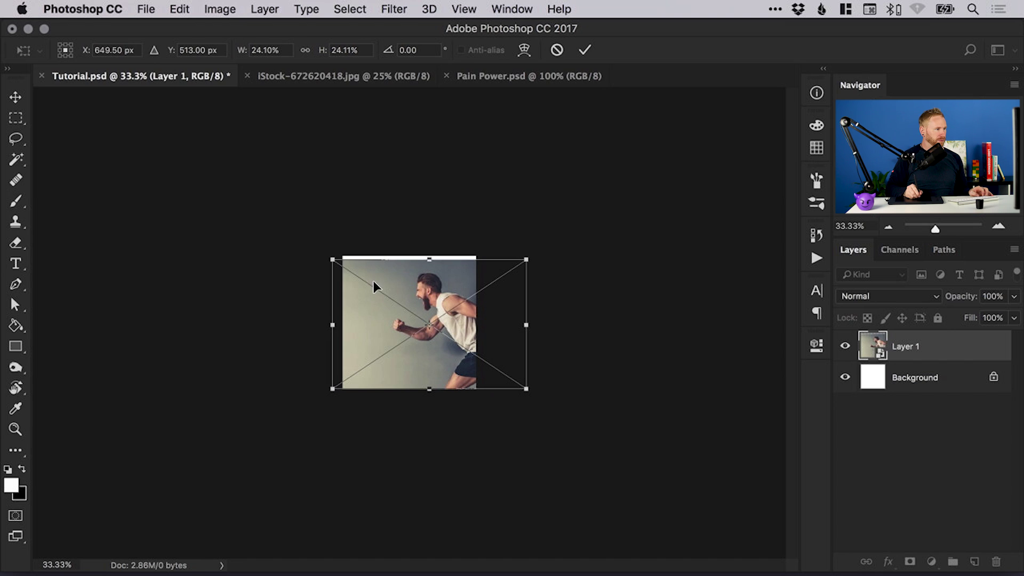
pyautogui.press('Return')
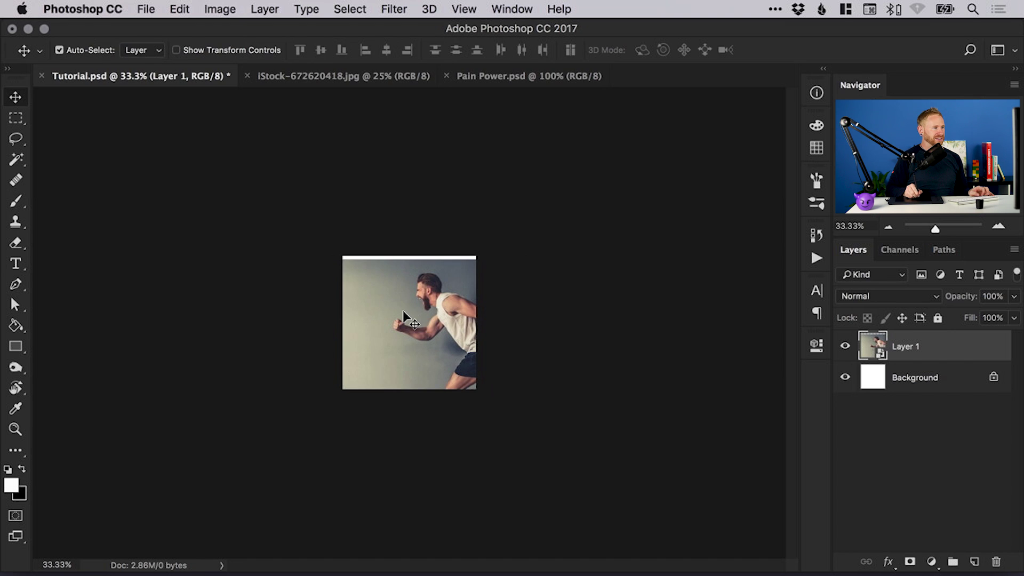
pyautogui.keyDown('super'); pyautogui.click(394, 299); pyautogui.keyUp('super')
pyautogui.hotkey('shift', 'Up')
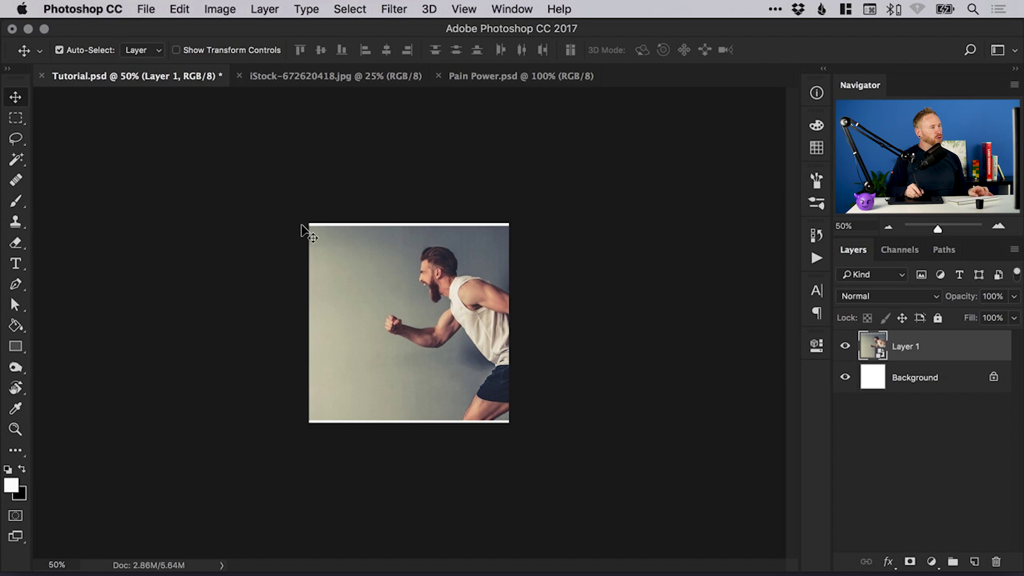
# Step: Enlarge the photo to about 35.6% so head and fist fill the canvas, viewed at 100%
pyautogui.click(182, 10)
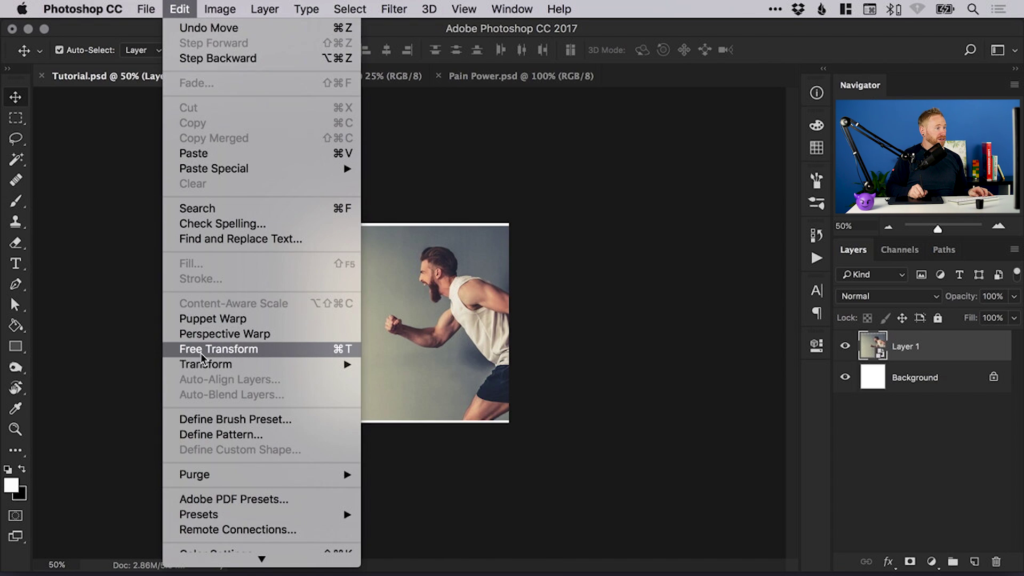
pyautogui.click(265, 351)
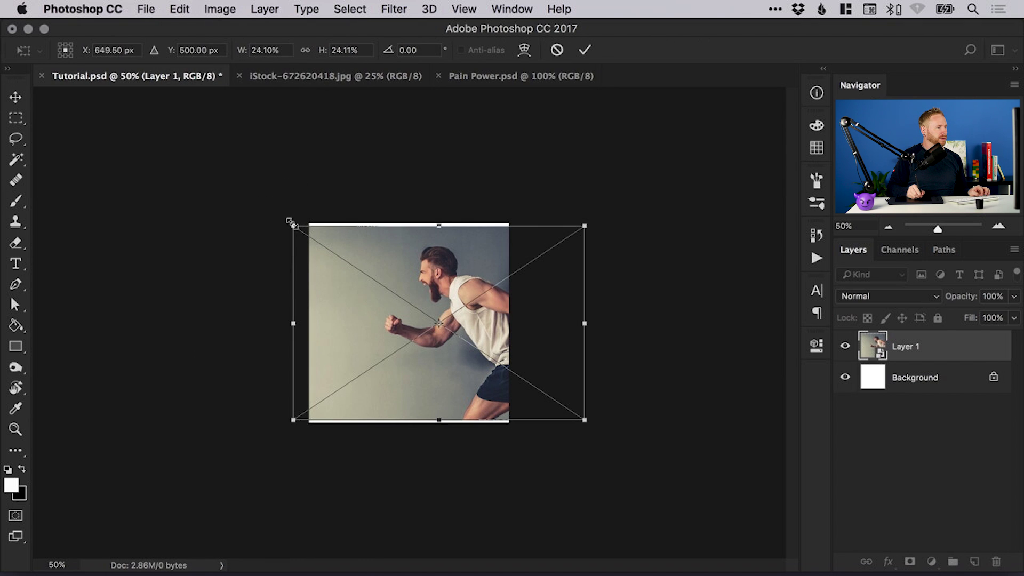
pyautogui.moveTo(290, 225); pyautogui.dragTo(224, 159)
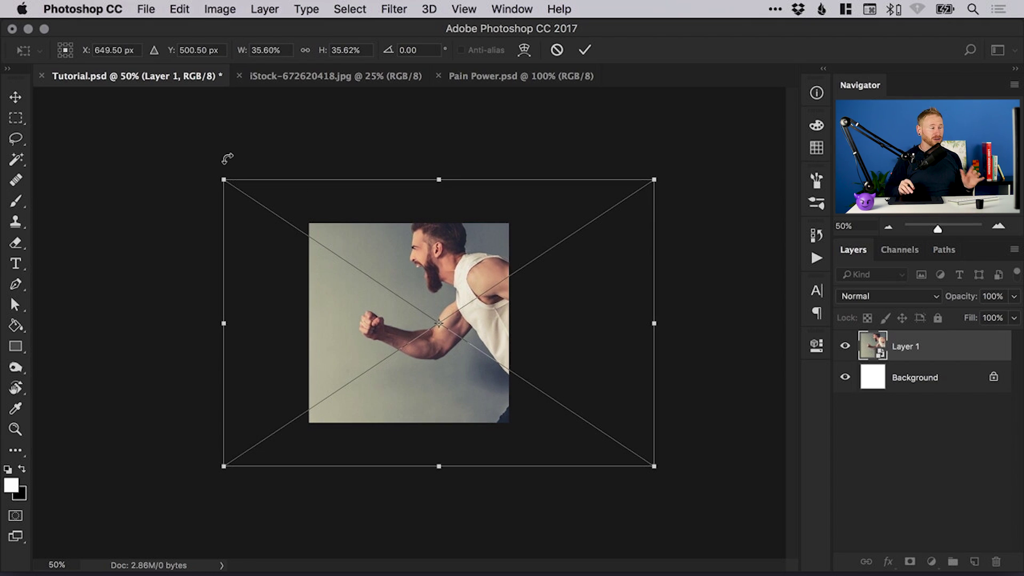
pyautogui.moveTo(396, 254); pyautogui.dragTo(411, 284)
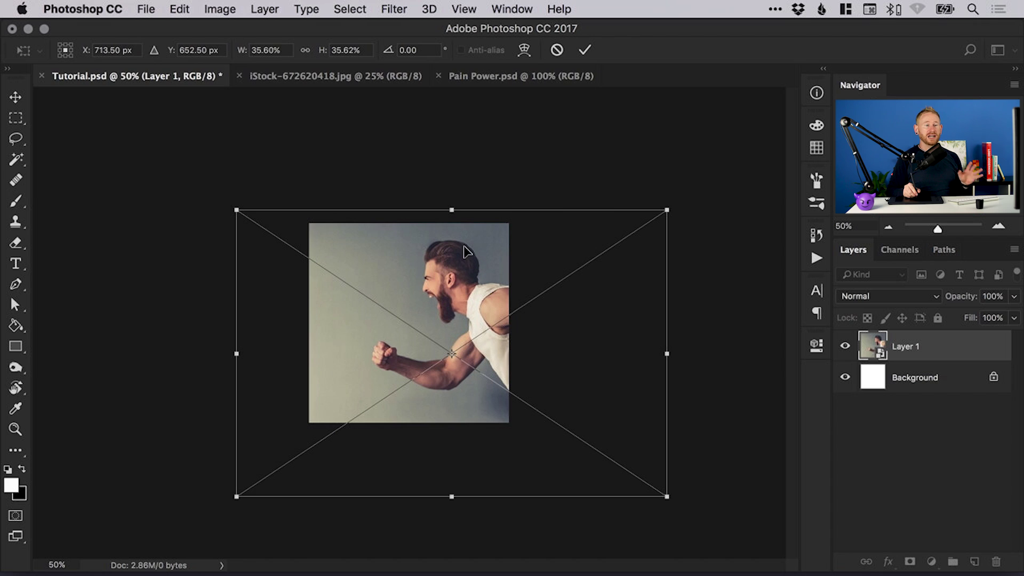
pyautogui.press('Return')
pyautogui.press('z')
pyautogui.click(406, 317)
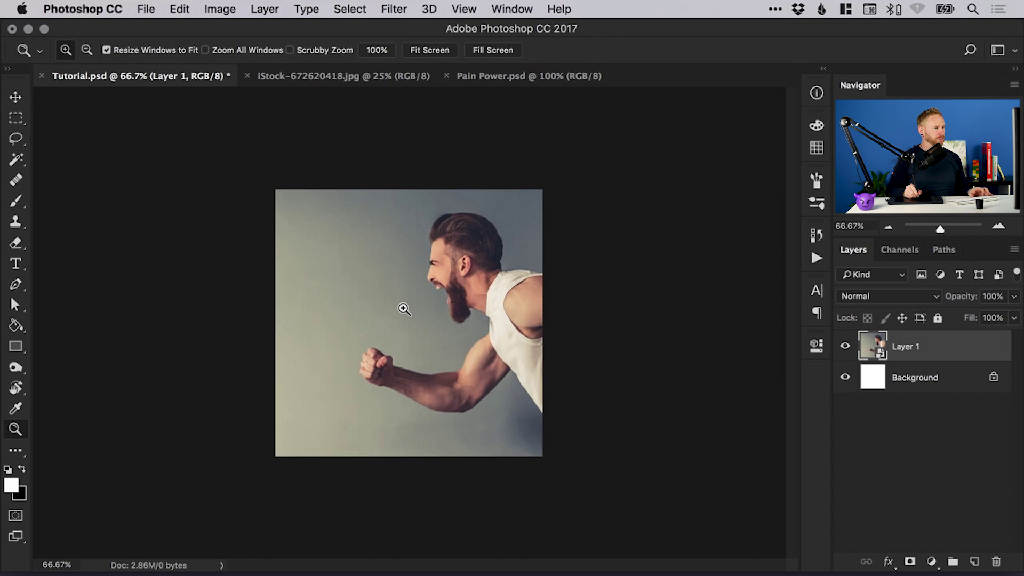
pyautogui.click(406, 317)
pyautogui.press('v')
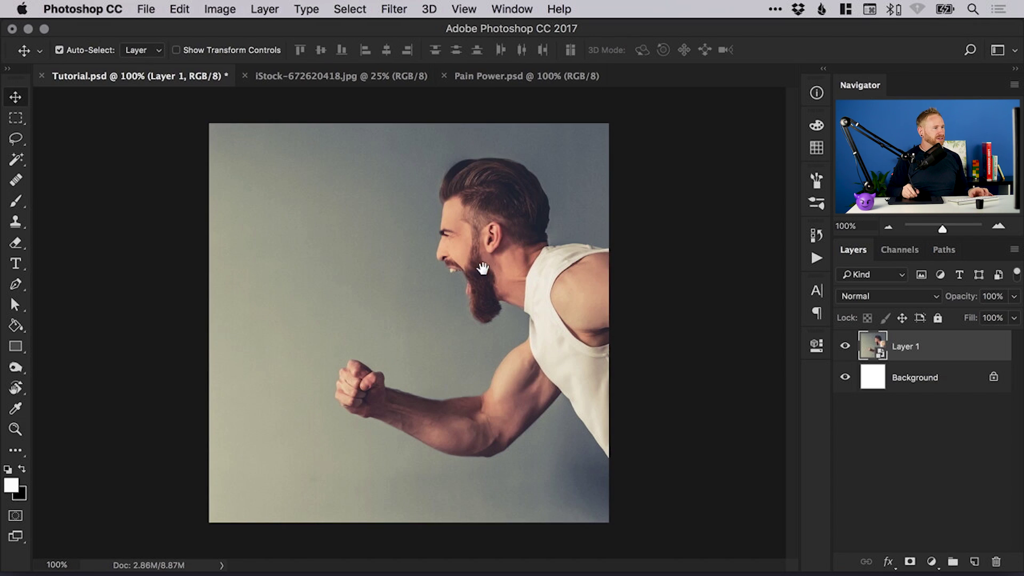
# Step: Nudge Layer 1 a little down and left with the Move tool
pyautogui.moveTo(496, 265)
pyautogui.mouseDown()
pyautogui.moveTo(487, 270)
pyautogui.moveTo(381, 164)
pyautogui.moveTo(489, 268)
pyautogui.moveTo(493, 253)
pyautogui.mouseUp()
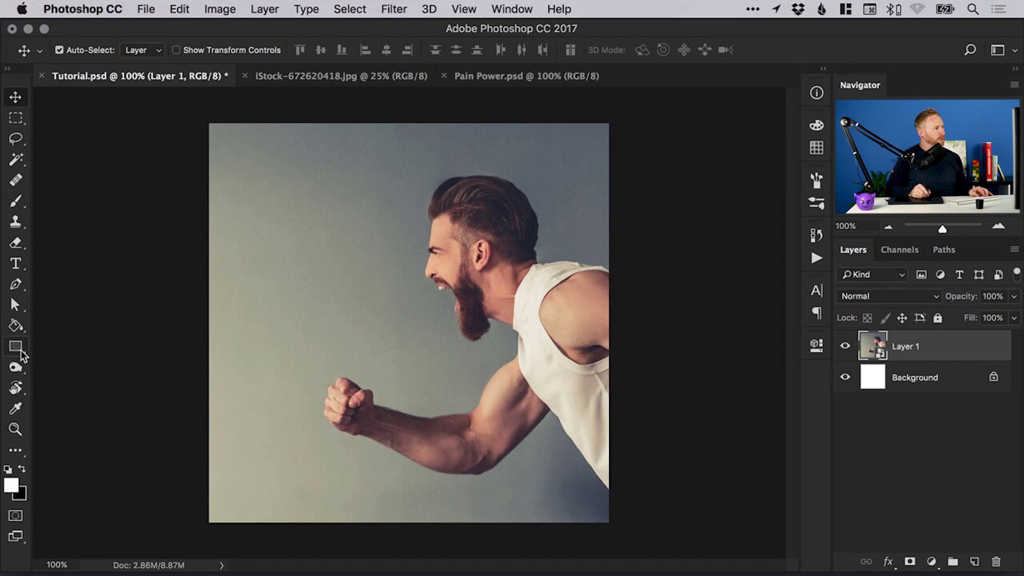
# Step: Type the headline 'CHANNEL YOUR PAIN INTO POWER' and move it fully onto the canvas
pyautogui.click(16, 264)
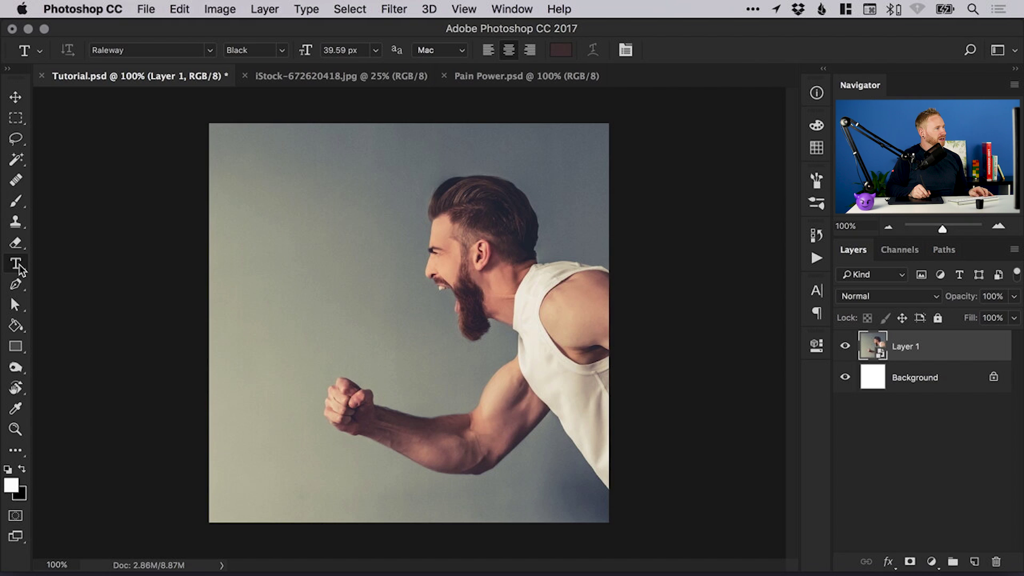
pyautogui.click(301, 280)
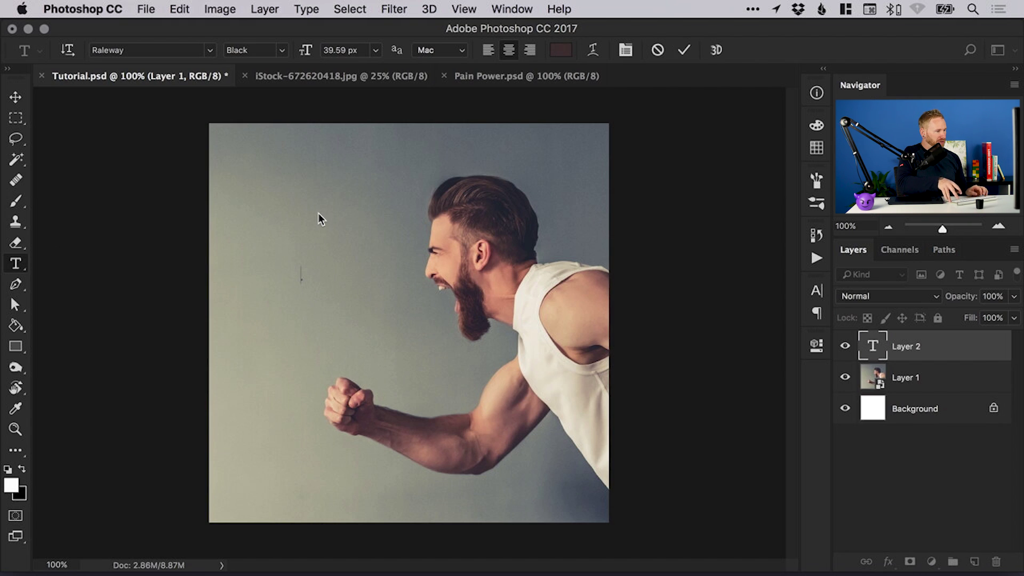
pyautogui.write('CHA')
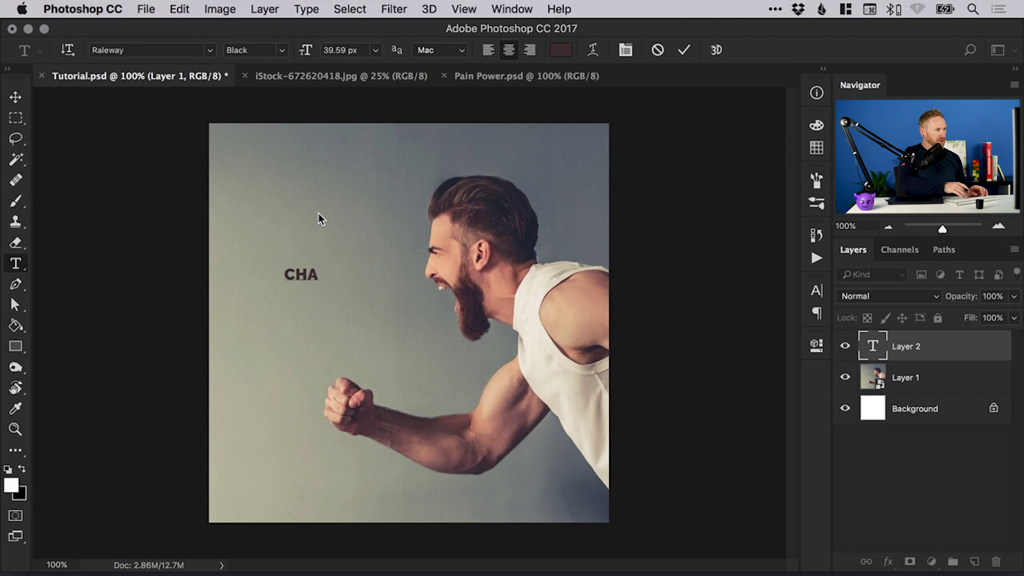
pyautogui.write('NNEL YOUR')
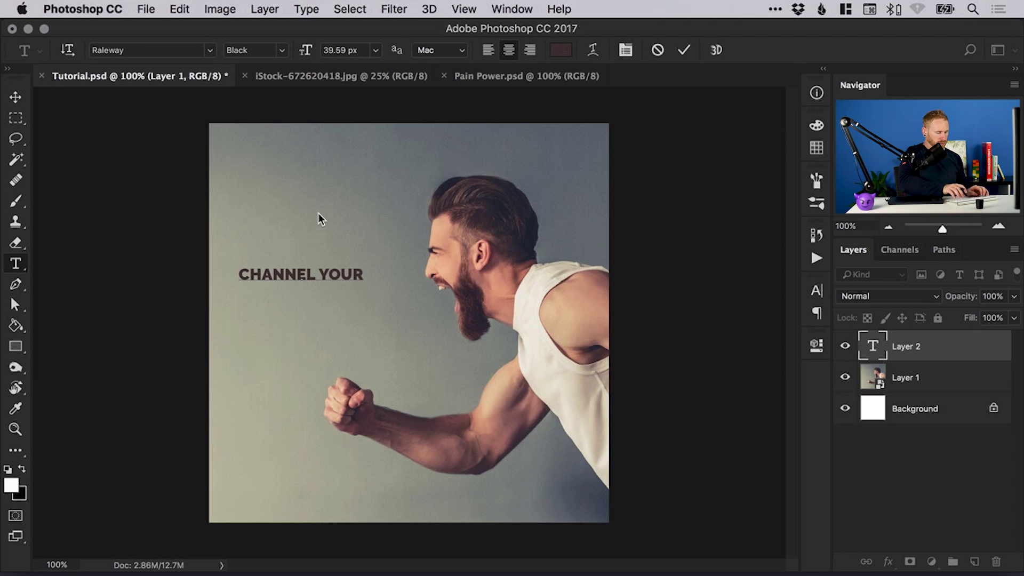
pyautogui.write(' PAIN INTO POWER')
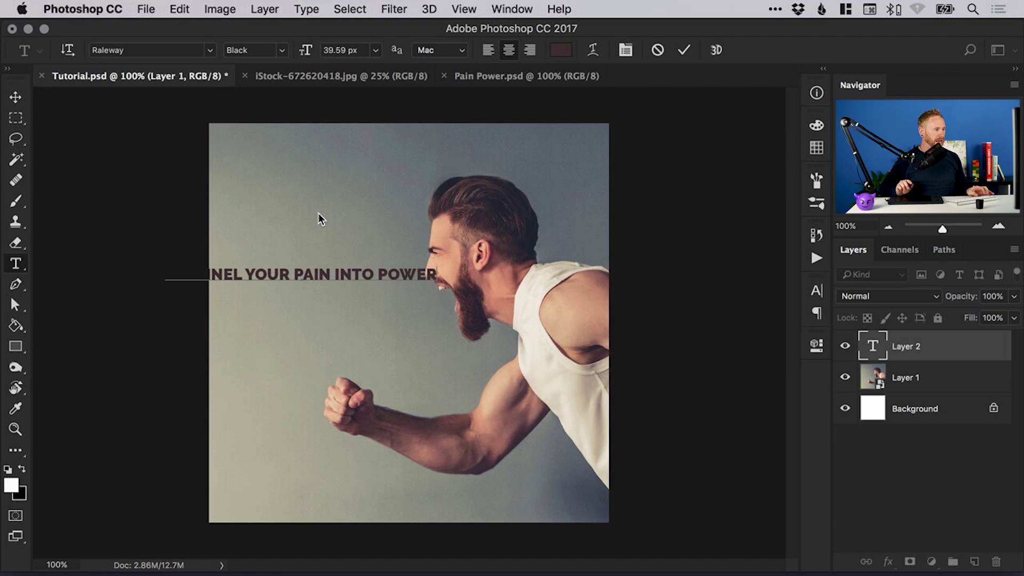
pyautogui.click(17, 98)
pyautogui.moveTo(312, 275); pyautogui.dragTo(364, 272)
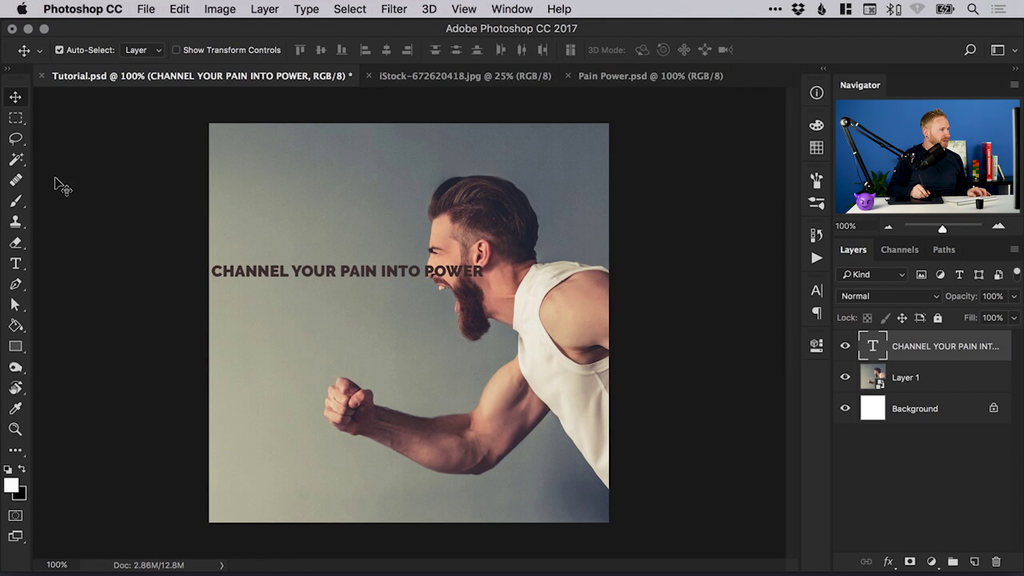
# Step: Break the headline into two lines after YOUR
pyautogui.click(15, 264)
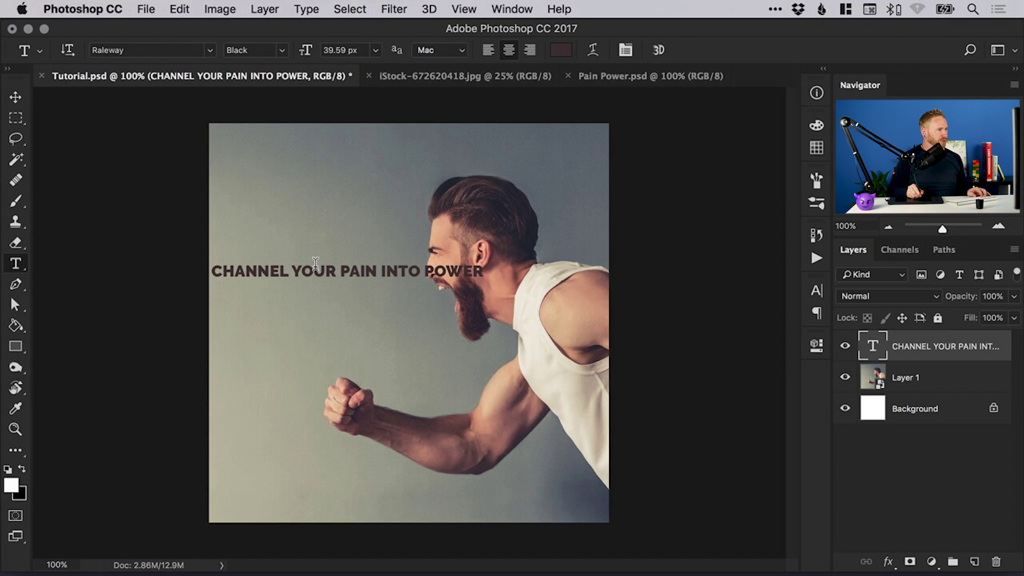
pyautogui.click(343, 269)
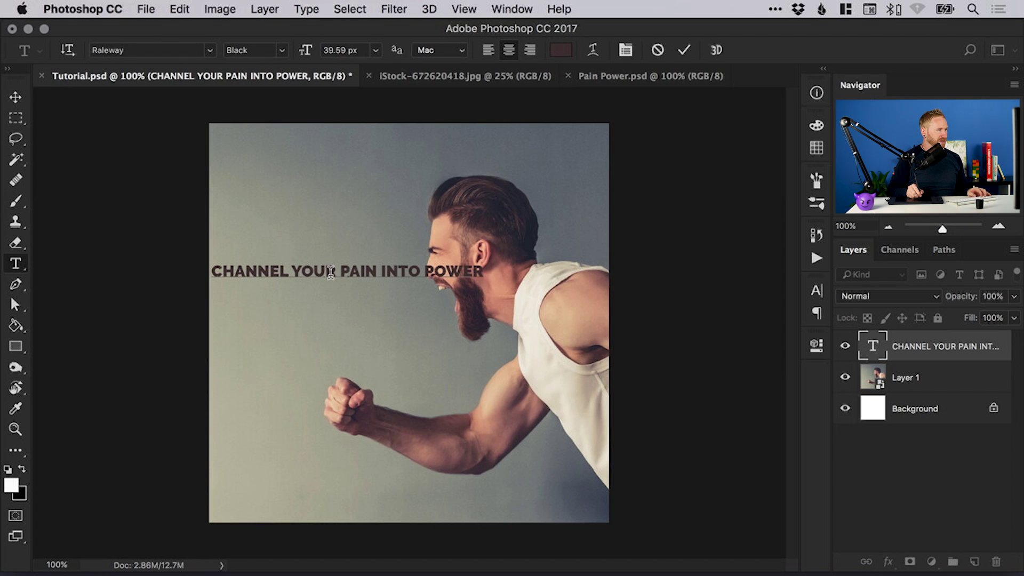
pyautogui.press('BackSpace')
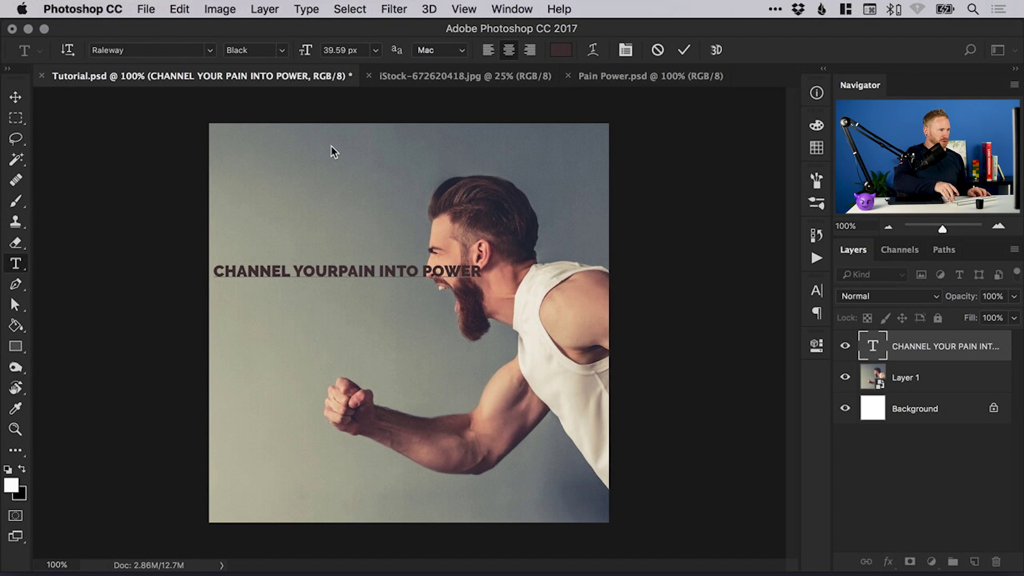
pyautogui.press('Return')
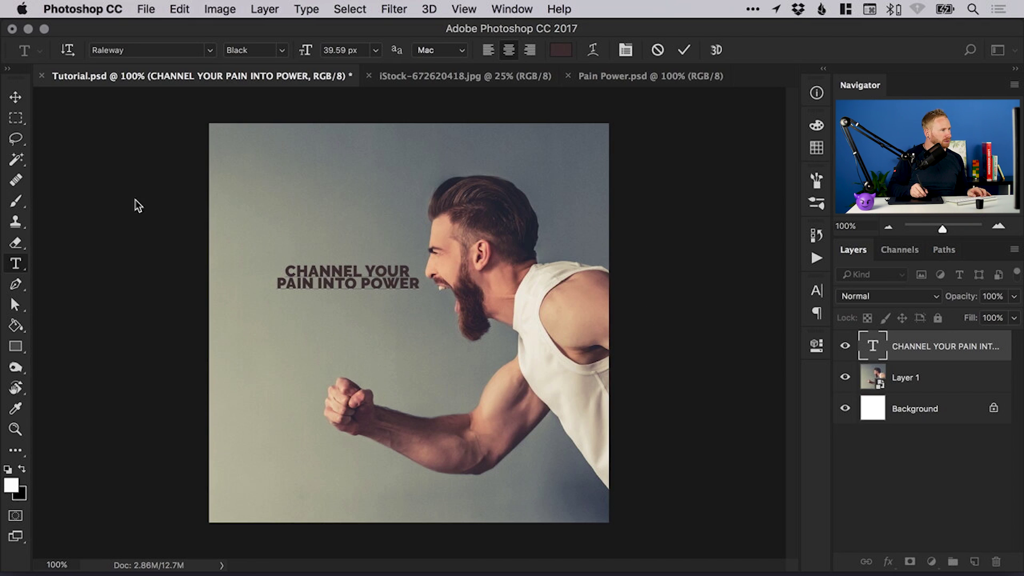
# Step: Shift the two-line headline slightly left and compare it with the Pain Power.psd reference
pyautogui.click(16, 97)
pyautogui.moveTo(332, 274); pyautogui.dragTo(328, 267)
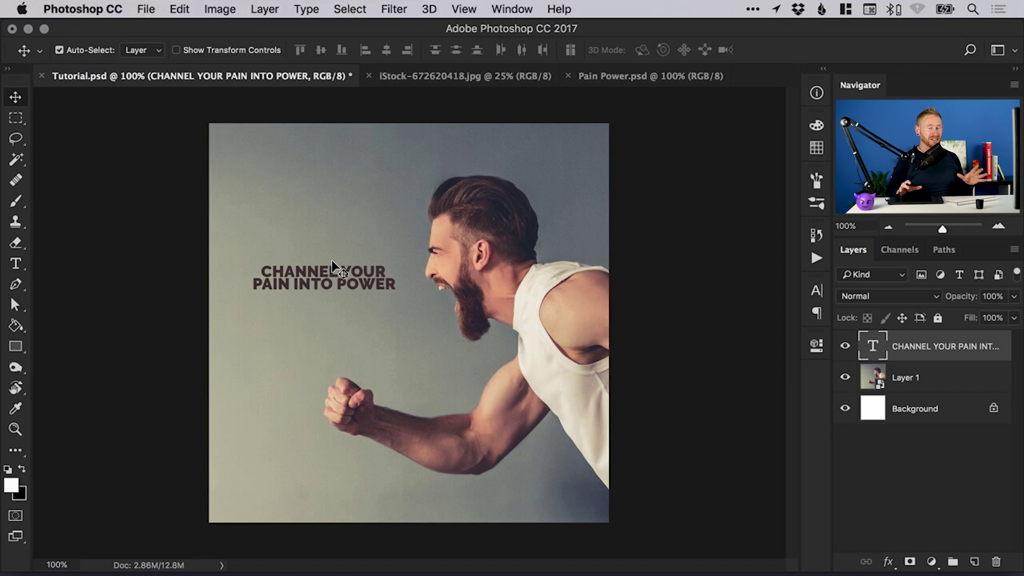
pyautogui.click(656, 76)
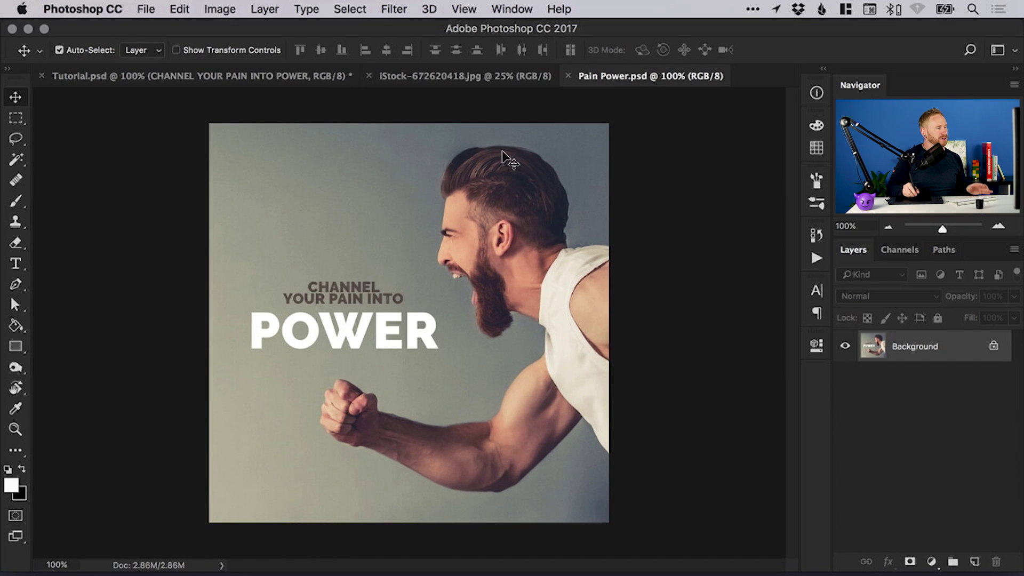
pyautogui.click(191, 79)
# Step: Restack the headline as CHANNEL / YOUR PAIN INTO / POWER and commit it
pyautogui.press('z')
pyautogui.click(322, 281)
pyautogui.press('t')
pyautogui.click(369, 256)
pyautogui.press('BackSpace')
pyautogui.press('Return')
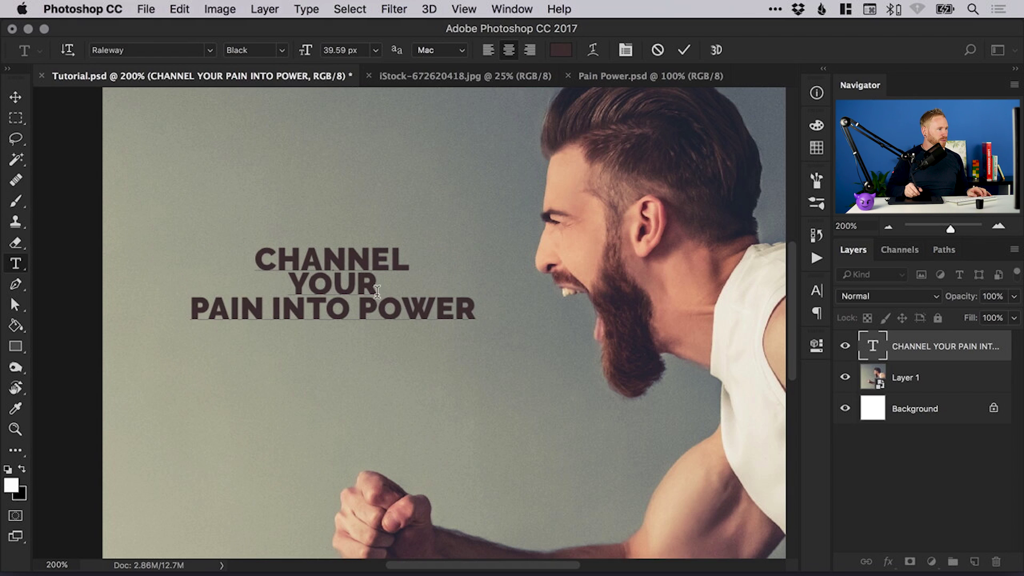
pyautogui.click(187, 290)
pyautogui.press('BackSpace')
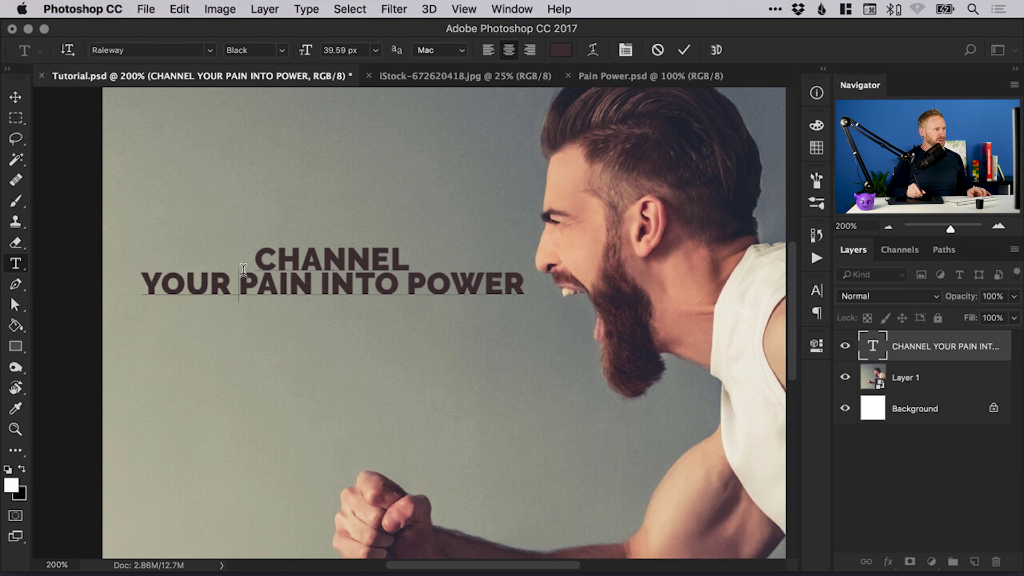
pyautogui.click(407, 283)
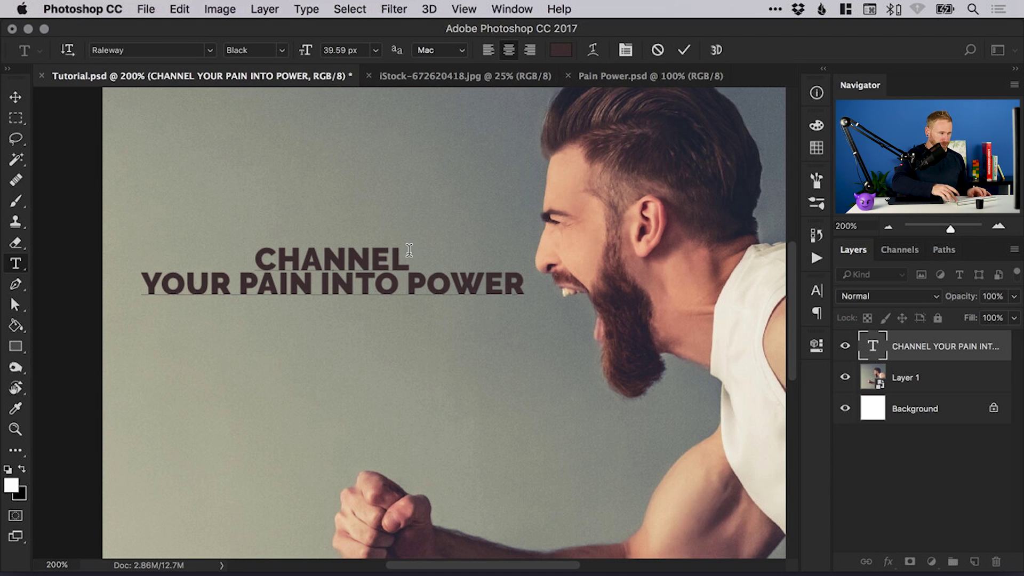
pyautogui.press('Return')
pyautogui.click(15, 97)
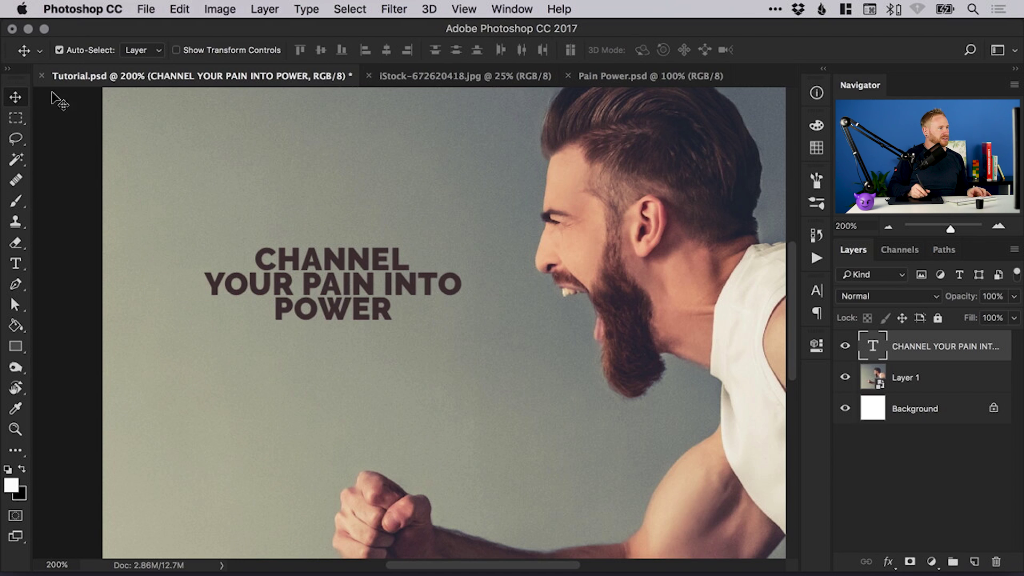
pyautogui.scroll(-2, 361, 276)
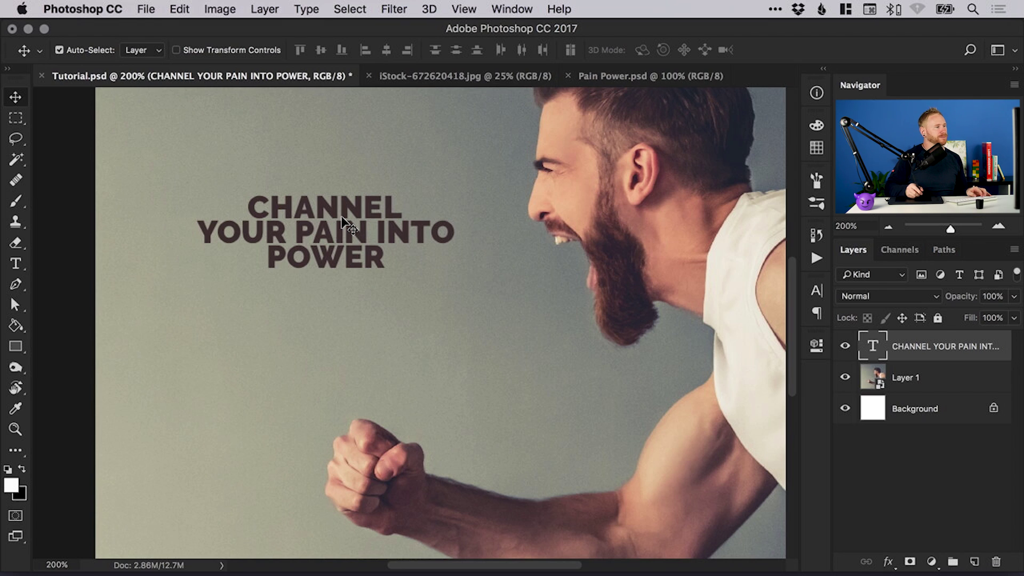
# Step: Duplicate the headline text layer and move the copy below the original
pyautogui.rightClick(910, 346)
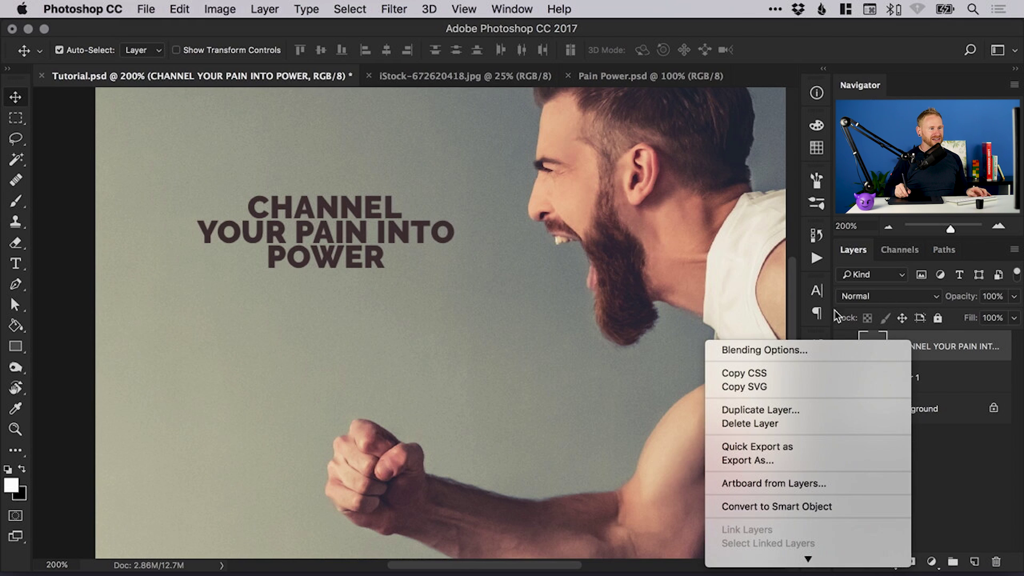
pyautogui.click(811, 408)
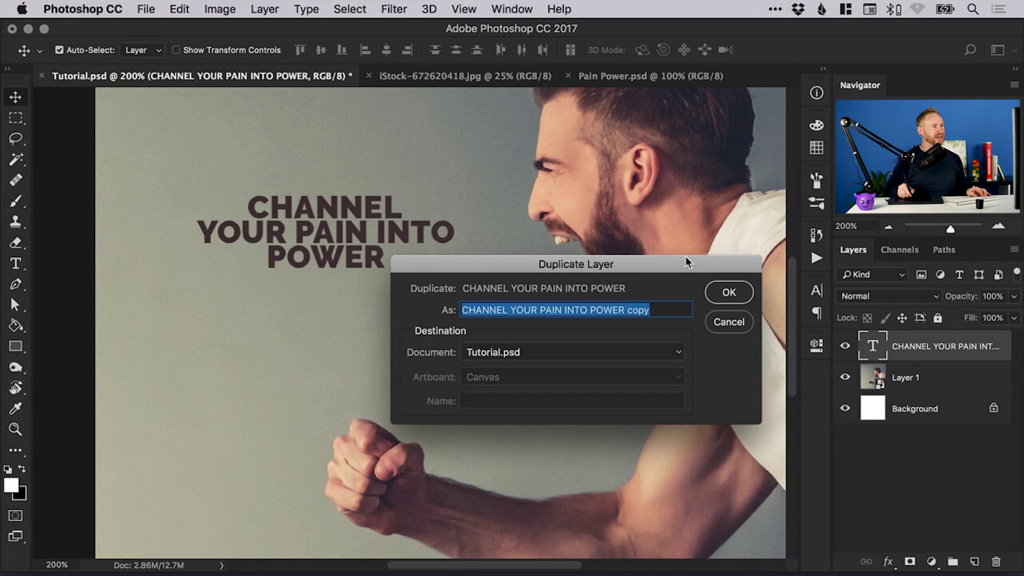
pyautogui.click(728, 292)
pyautogui.moveTo(354, 239); pyautogui.dragTo(355, 341)
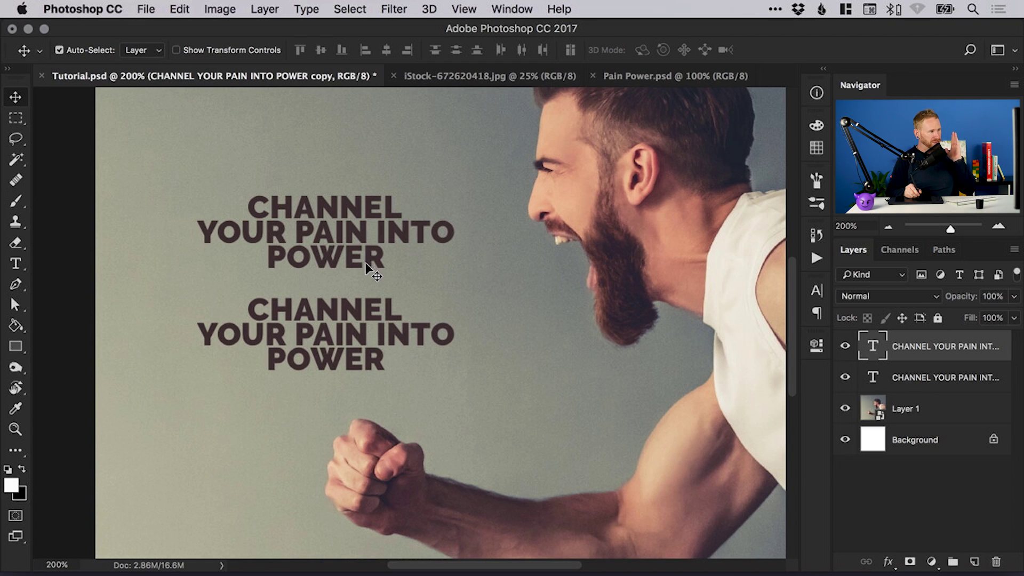
pyautogui.moveTo(357, 297); pyautogui.dragTo(357, 194)
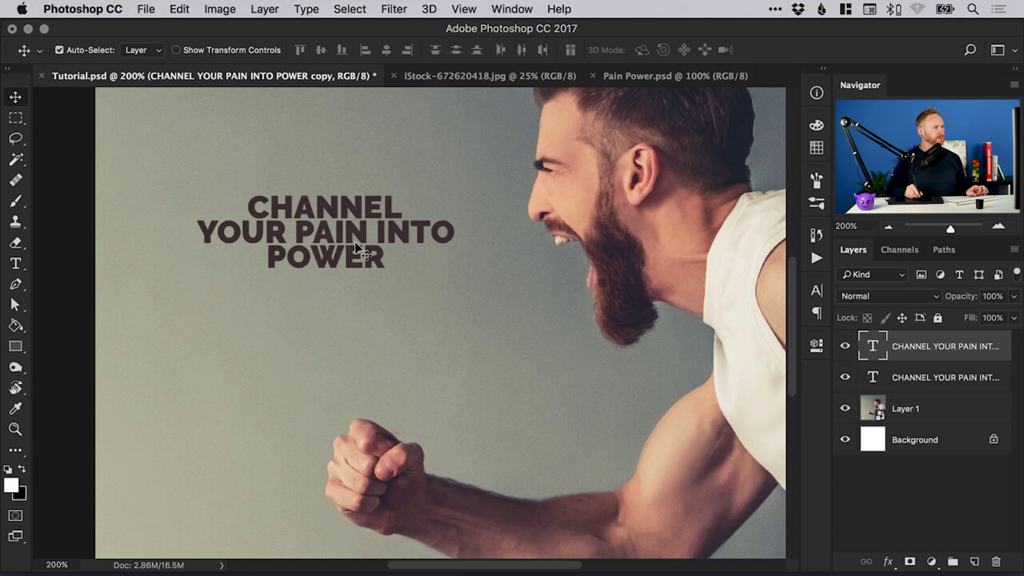
pyautogui.moveTo(356, 252); pyautogui.dragTo(358, 366)
# Step: Keep only POWER in the copy and delete POWER from the original headline
pyautogui.press('t')
pyautogui.moveTo(270, 367); pyautogui.dragTo(230, 308)
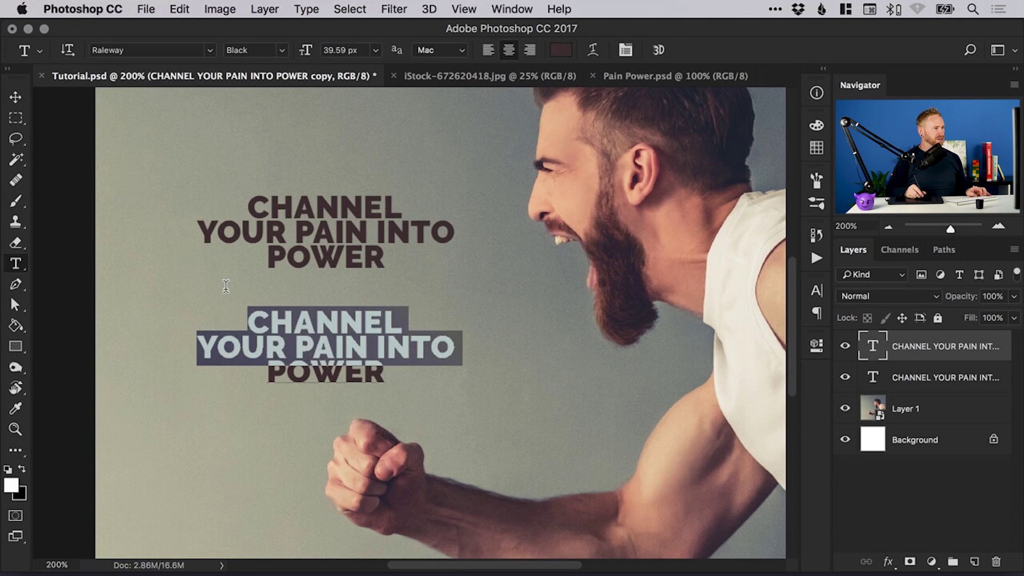
pyautogui.press('BackSpace')
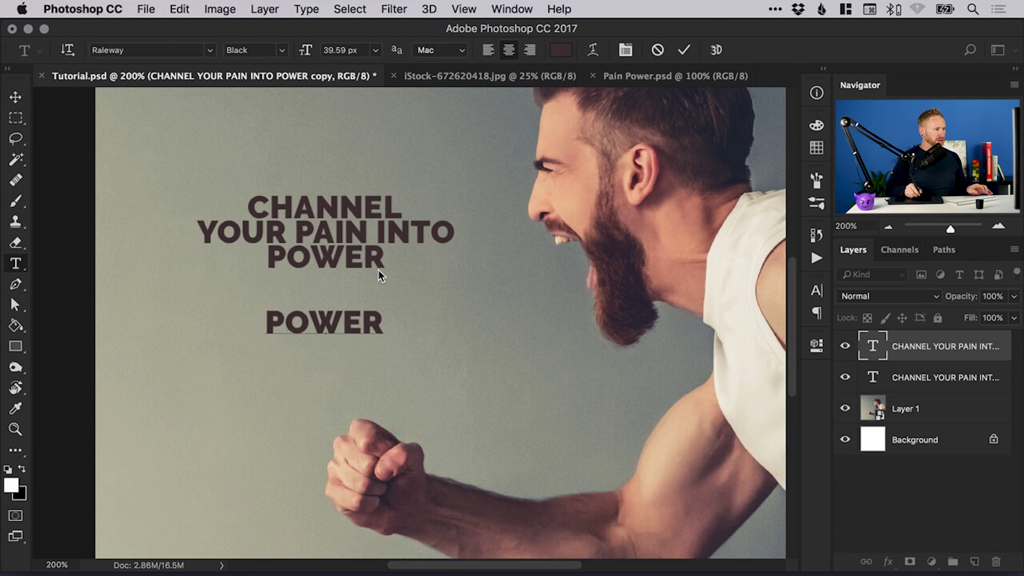
pyautogui.click(16, 97)
pyautogui.press('t')
pyautogui.moveTo(269, 254); pyautogui.dragTo(450, 257)
pyautogui.press('BackSpace')
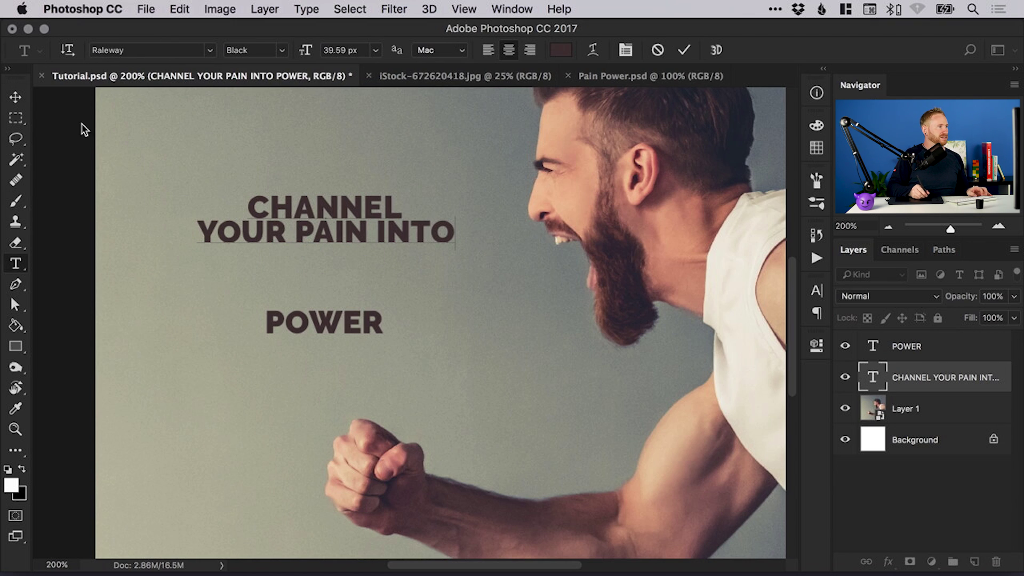
pyautogui.click(15, 97)
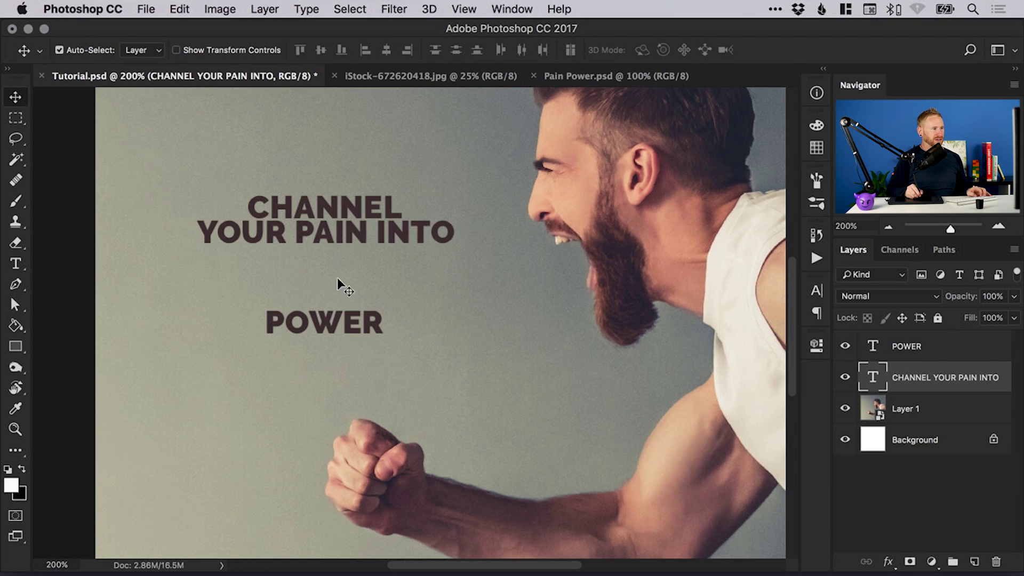
# Step: Set the POWER text to 72 px
pyautogui.click(331, 321)
pyautogui.press('t')
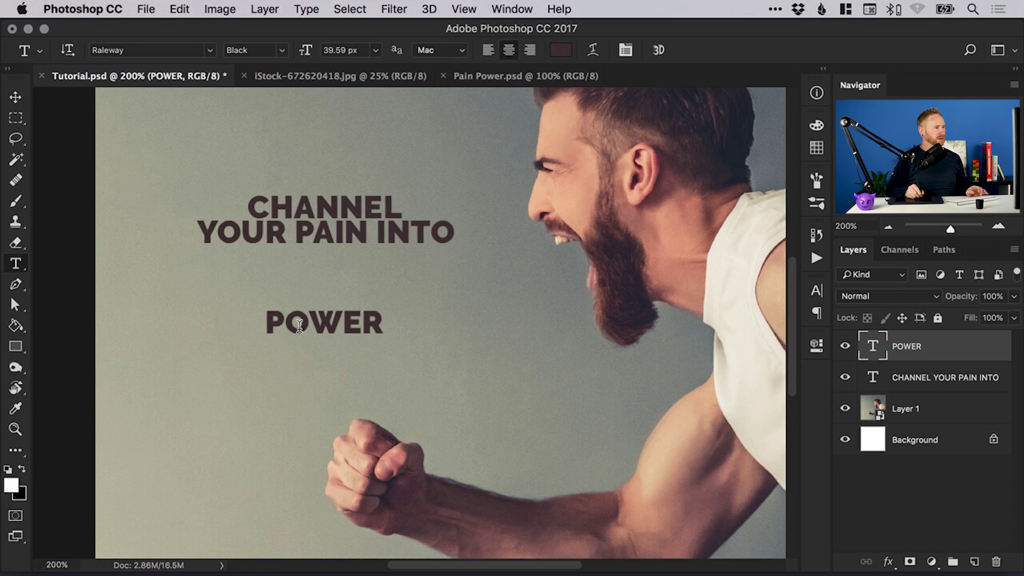
pyautogui.moveTo(268, 322); pyautogui.dragTo(382, 318)
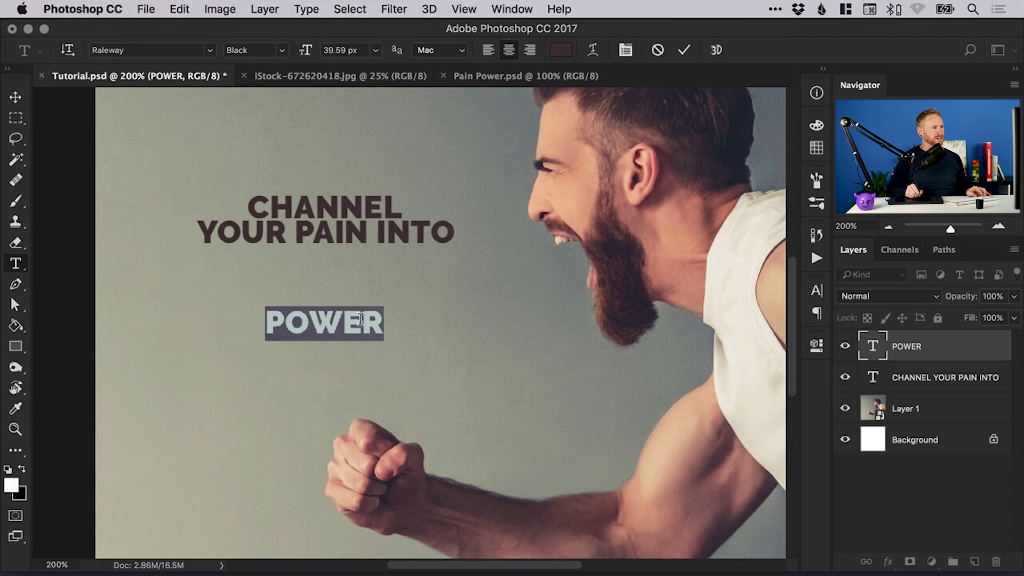
pyautogui.moveTo(307, 50); pyautogui.dragTo(321, 49)
pyautogui.click(375, 50)
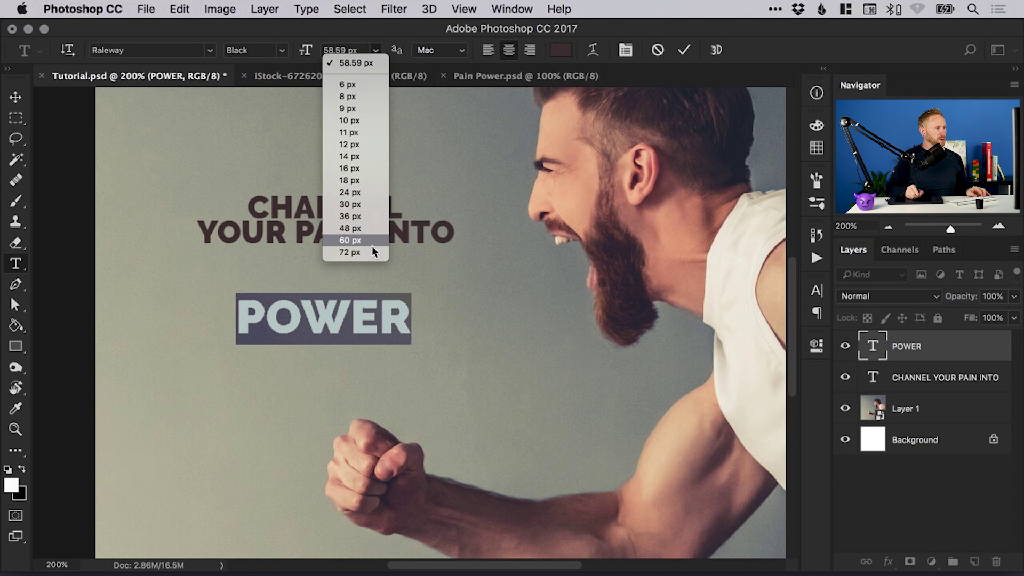
pyautogui.click(350, 252)
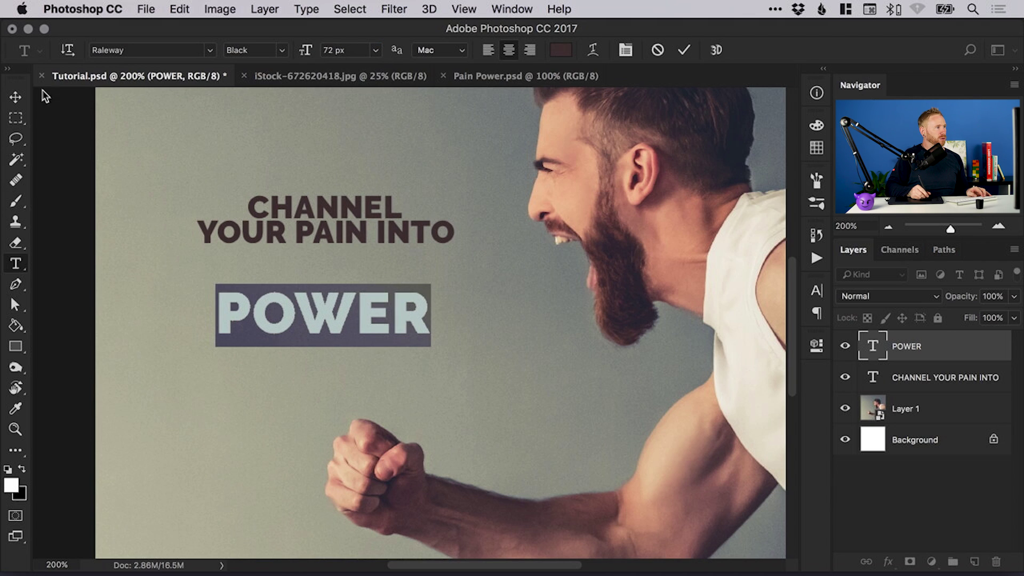
pyautogui.click(15, 96)
# Step: Scale POWER up to about 119% with Free Transform
pyautogui.click(180, 10)
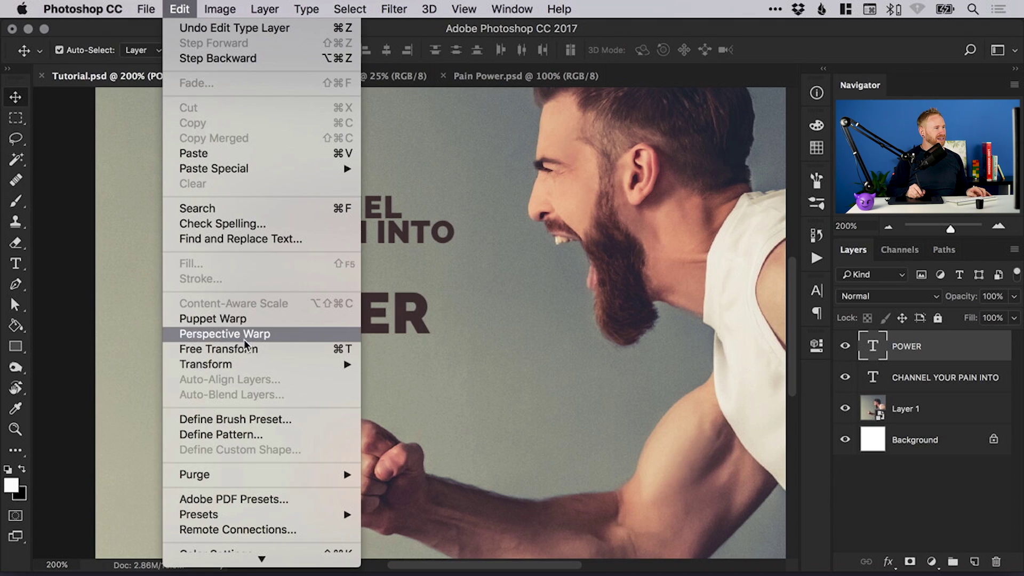
pyautogui.click(255, 349)
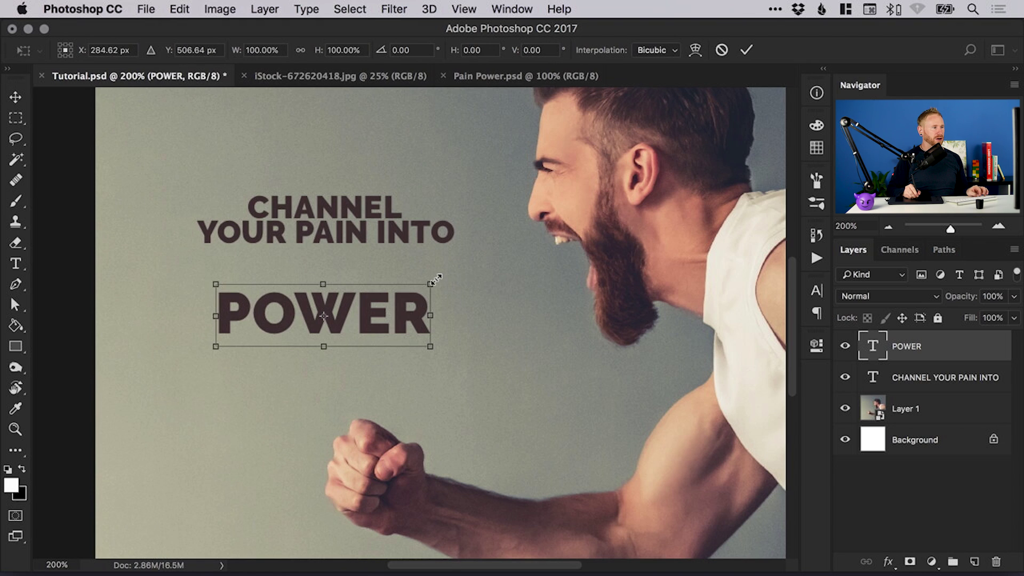
pyautogui.moveTo(435, 278)
pyautogui.mouseDown()
pyautogui.moveTo(453, 260)
pyautogui.moveTo(433, 278)
pyautogui.mouseUp()
pyautogui.press('Return')
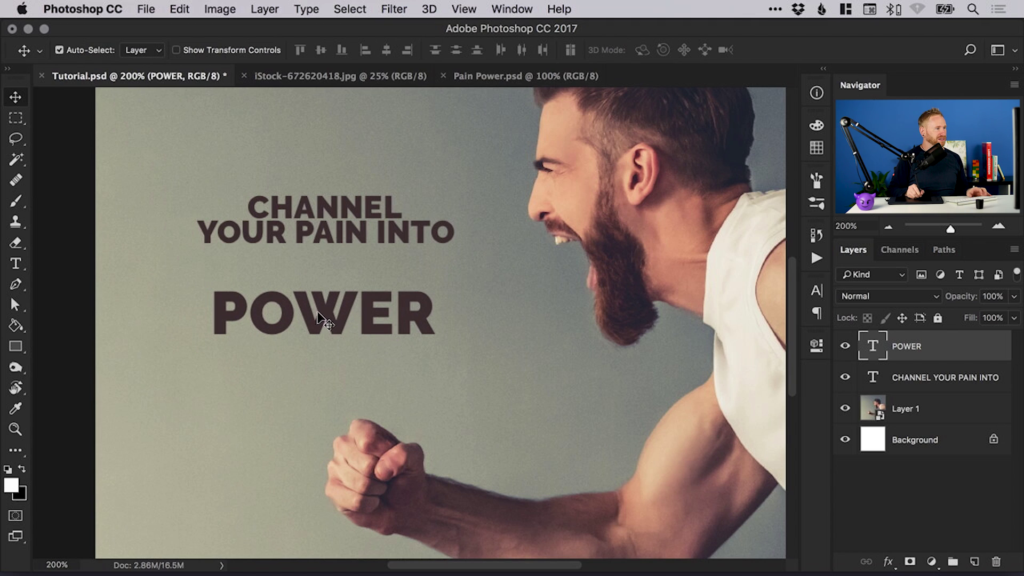
# Step: Colour the POWER text white (#ffffff) via the options-bar colour swatch
pyautogui.click(15, 263)
pyautogui.moveTo(223, 308); pyautogui.dragTo(431, 296)
pyautogui.click(560, 53)
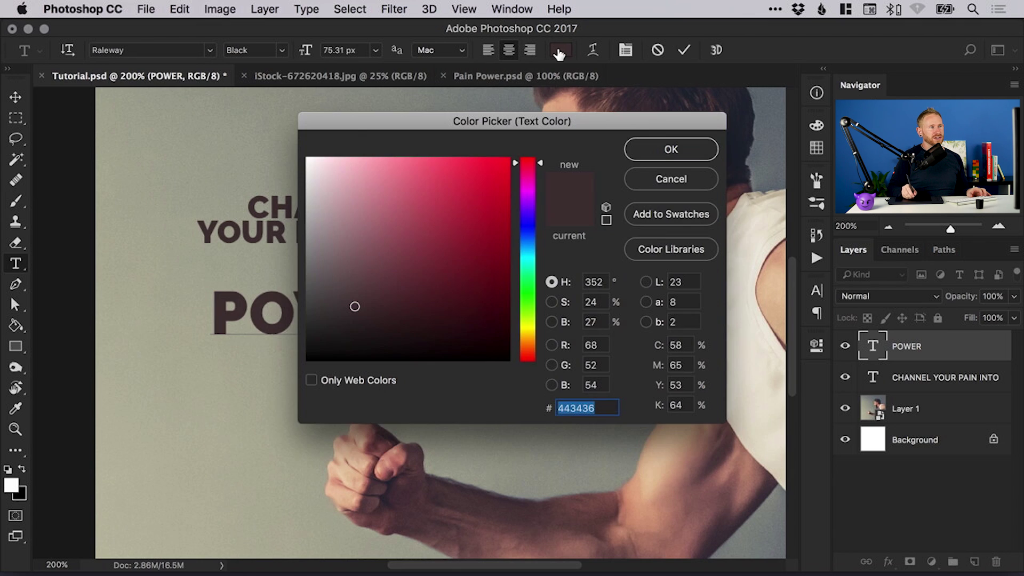
pyautogui.moveTo(425, 235); pyautogui.dragTo(307, 158)
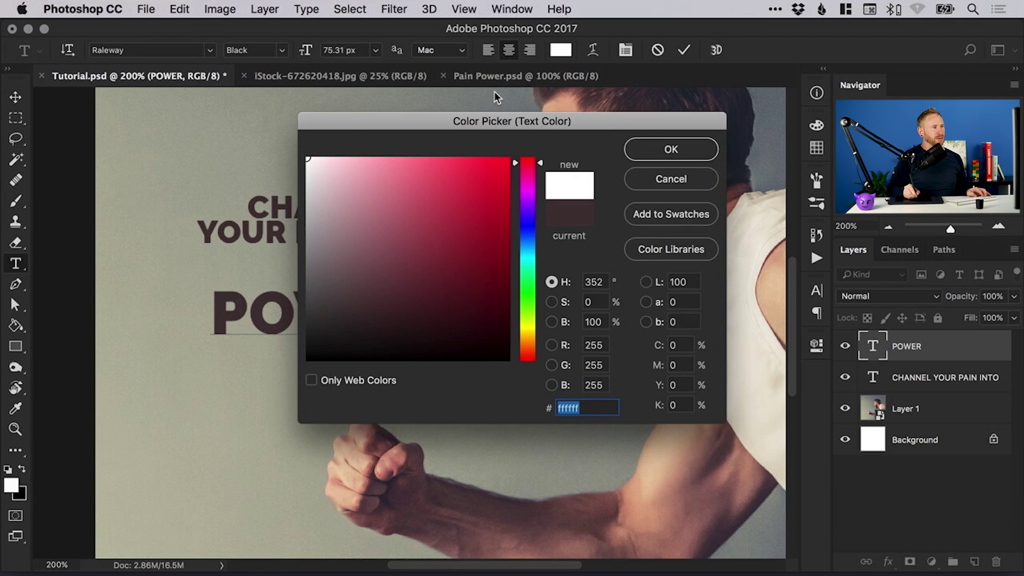
pyautogui.click(395, 191)
pyautogui.moveTo(439, 120); pyautogui.dragTo(579, 118)
pyautogui.moveTo(584, 193)
pyautogui.mouseDown()
pyautogui.moveTo(597, 171)
pyautogui.moveTo(557, 208)
pyautogui.moveTo(581, 256)
pyautogui.moveTo(536, 187)
pyautogui.moveTo(446, 154)
pyautogui.mouseUp()
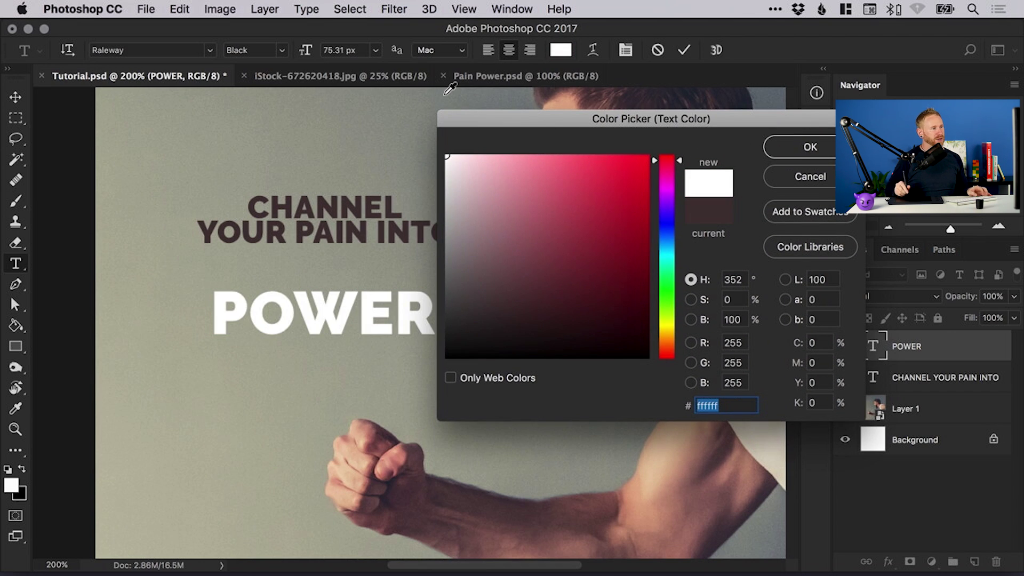
pyautogui.click(808, 151)
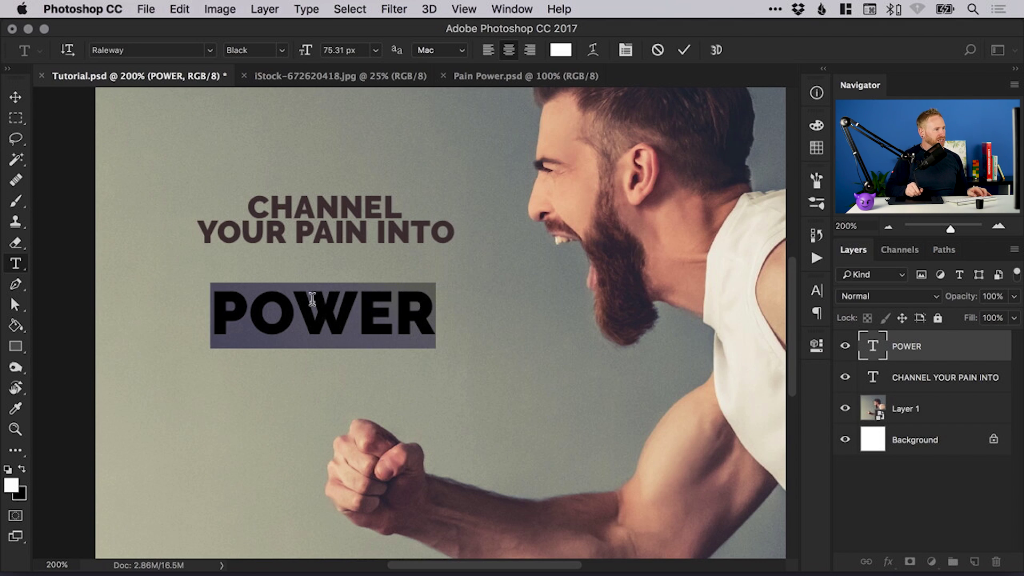
pyautogui.click(16, 97)
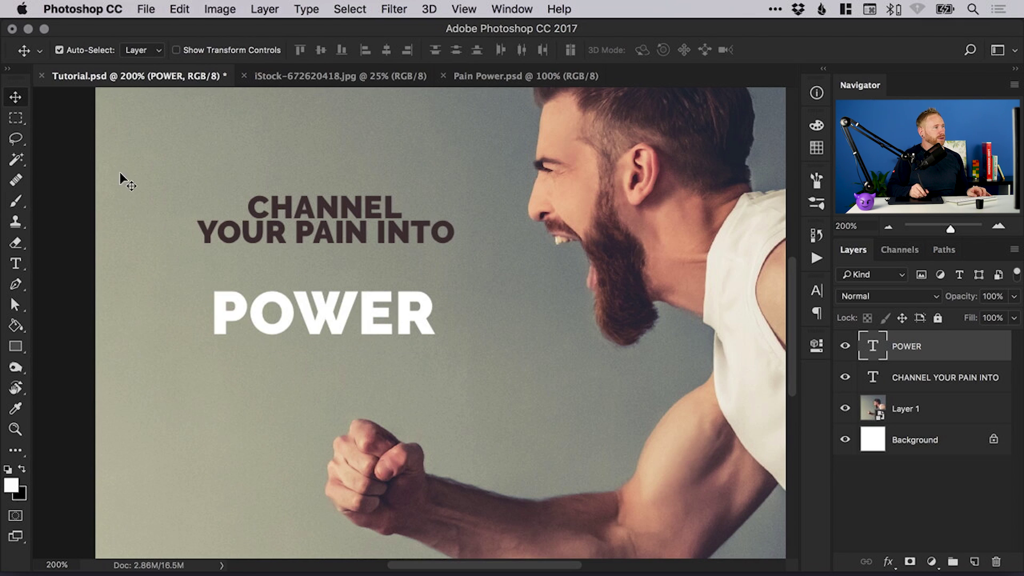
# Step: Save the poster, move CHANNEL YOUR PAIN INTO down toward POWER, and shrink it to 81%
pyautogui.press('super+s')
pyautogui.moveTo(346, 235); pyautogui.dragTo(348, 261)
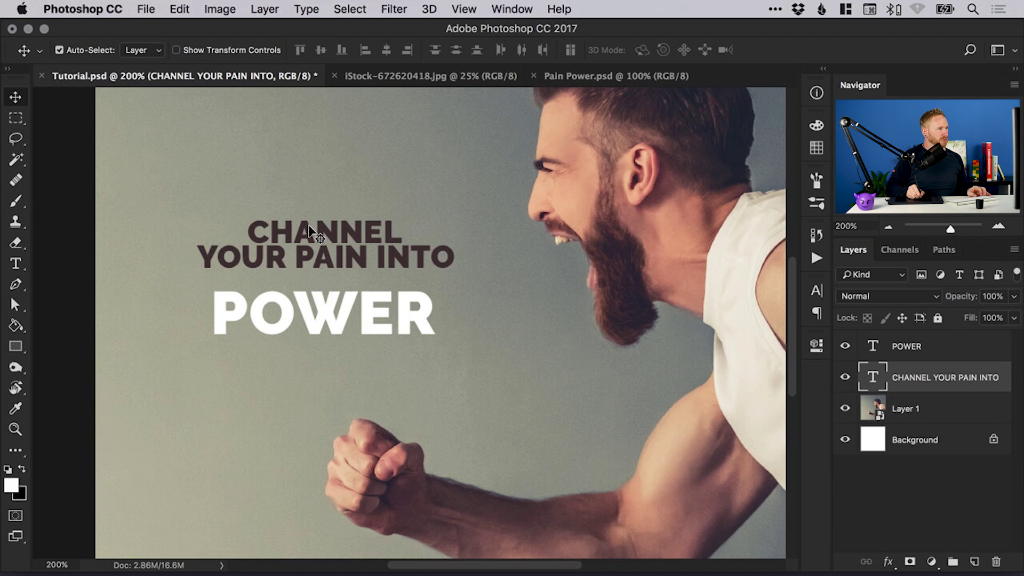
pyautogui.click(179, 9)
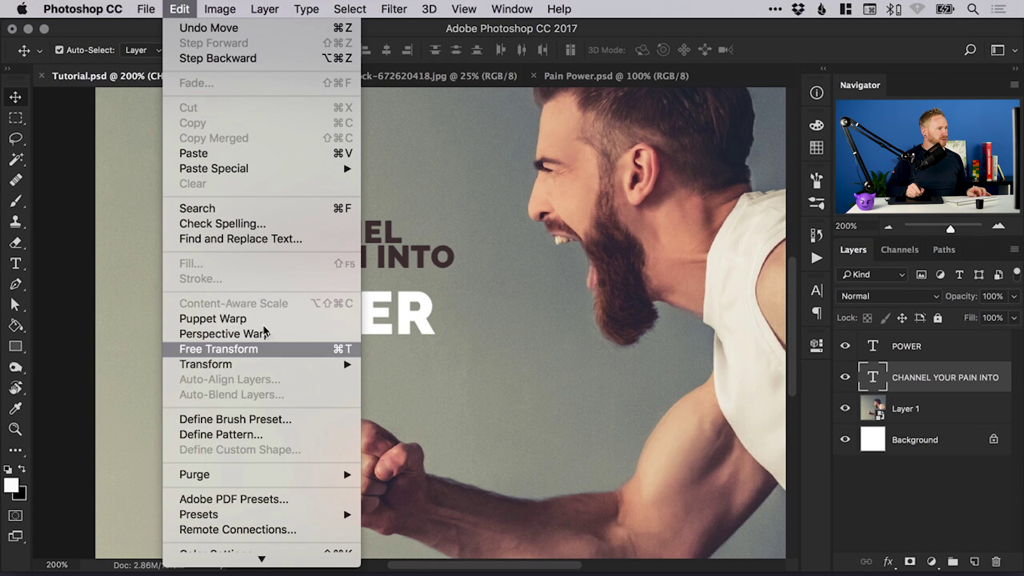
pyautogui.click(222, 349)
pyautogui.moveTo(455, 214); pyautogui.dragTo(430, 221)
pyautogui.press('Return')
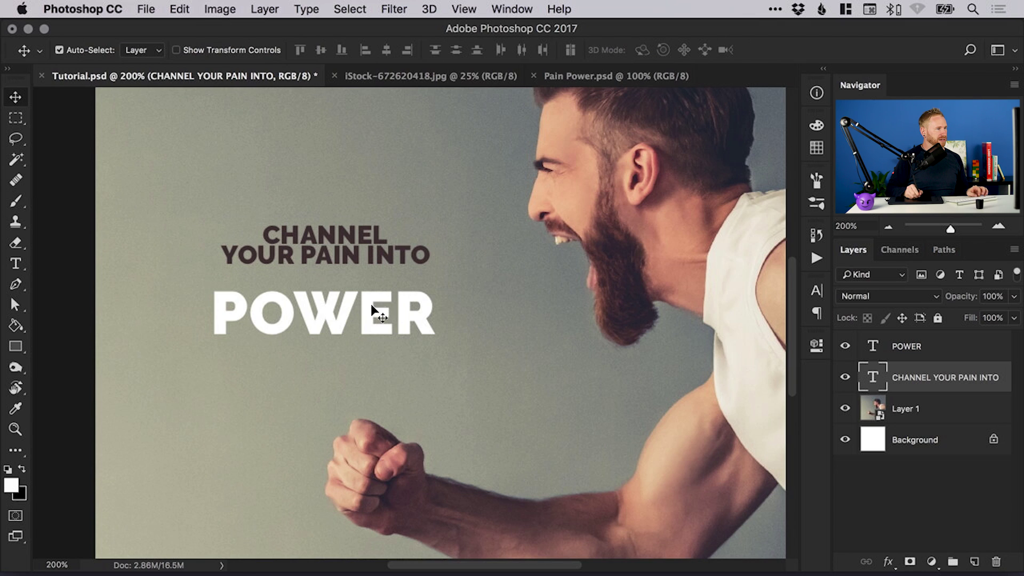
# Step: Enlarge POWER to about 130% and nudge it just below the heading
pyautogui.click(370, 306)
pyautogui.press('super+t')
pyautogui.moveTo(434, 279); pyautogui.dragTo(476, 250)
pyautogui.press('Return')
pyautogui.moveTo(386, 321)
pyautogui.mouseDown()
pyautogui.moveTo(384, 306)
pyautogui.moveTo(386, 322)
pyautogui.mouseUp()
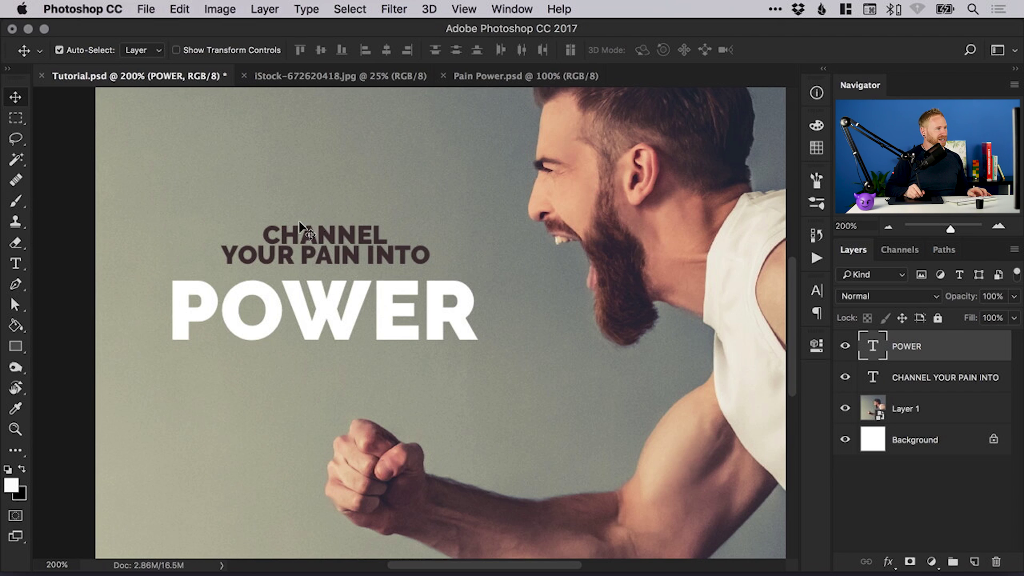
# Step: Select the CHANNEL YOUR PAIN INTO text and magnify the heading to 500%
pyautogui.press('t')
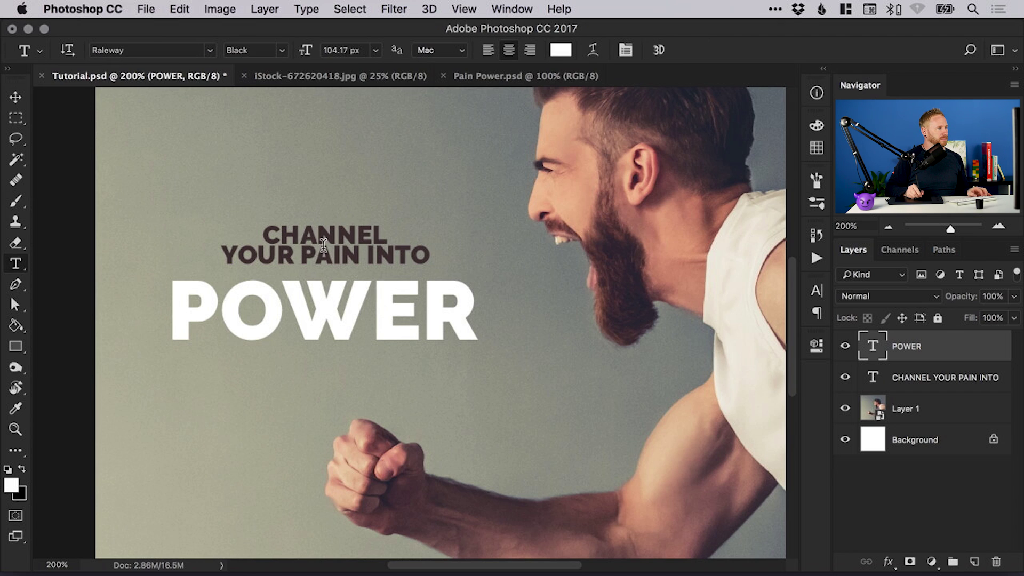
pyautogui.click(336, 238)
pyautogui.press('super+a')
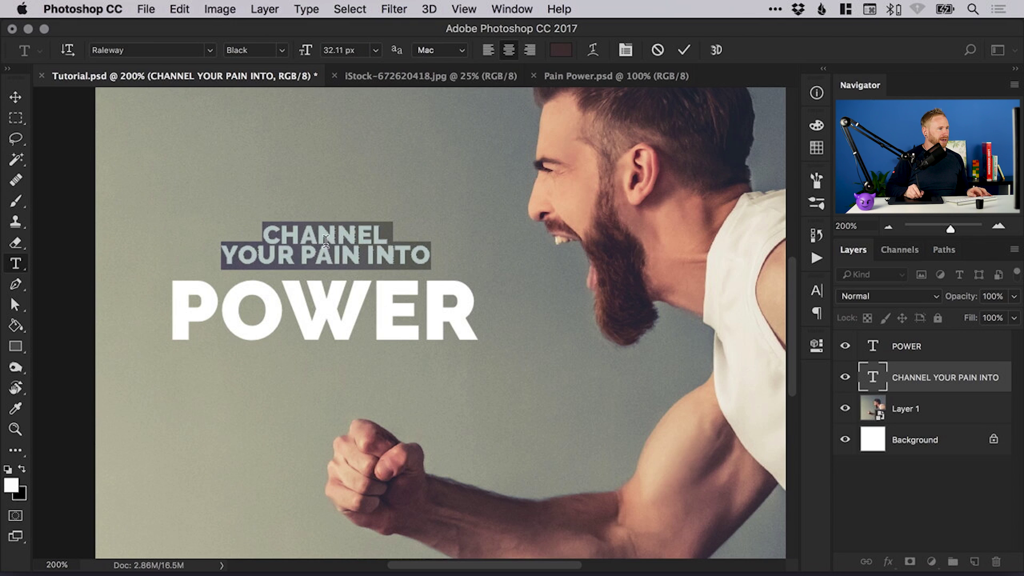
pyautogui.press('super+Return')
pyautogui.press('z')
pyautogui.click(322, 245)
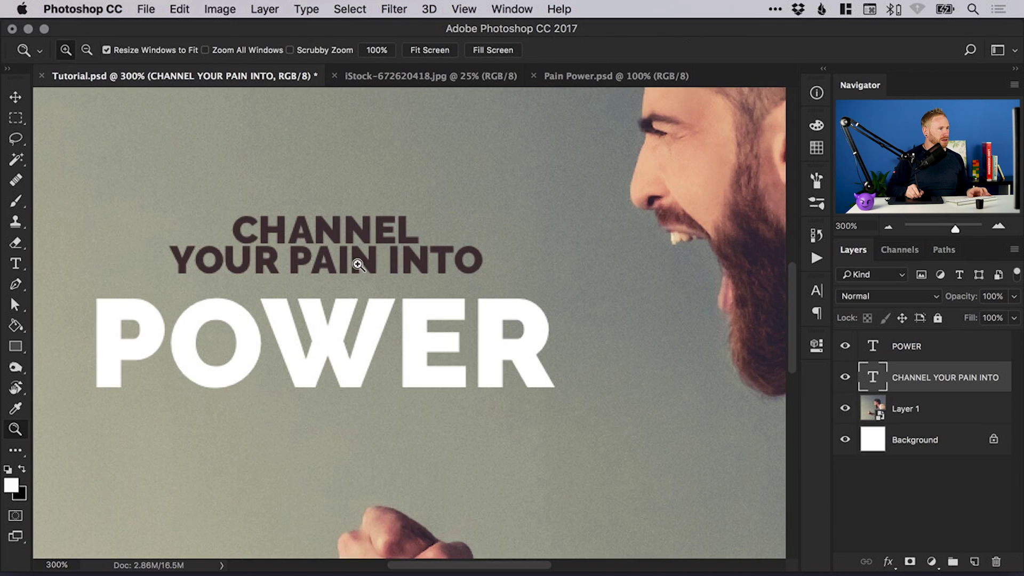
pyautogui.click(341, 259)
pyautogui.click(328, 250)
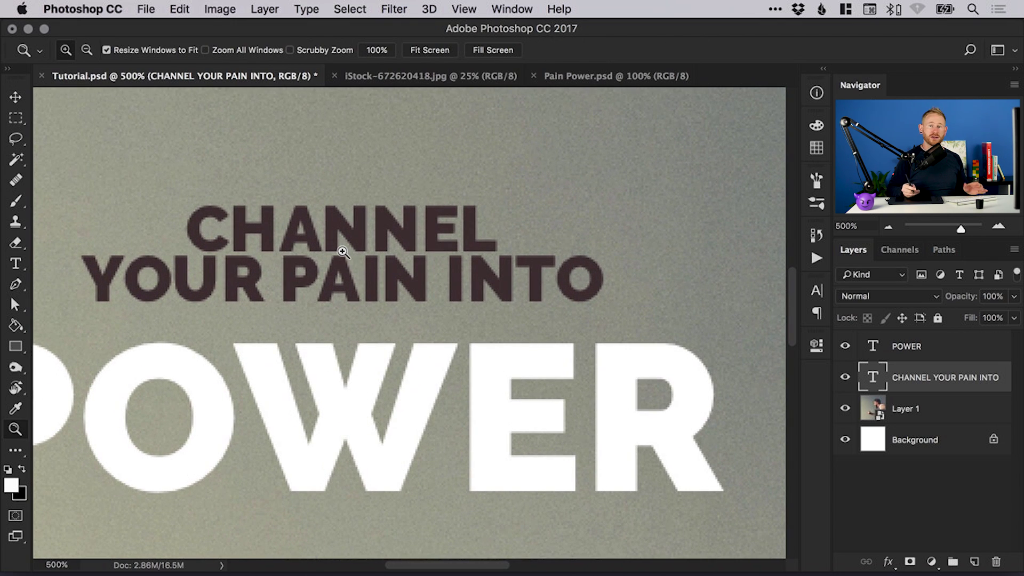
# Step: Raise the heading's leading to 27.95 px in the Character panel and commit the text
pyautogui.press('t')
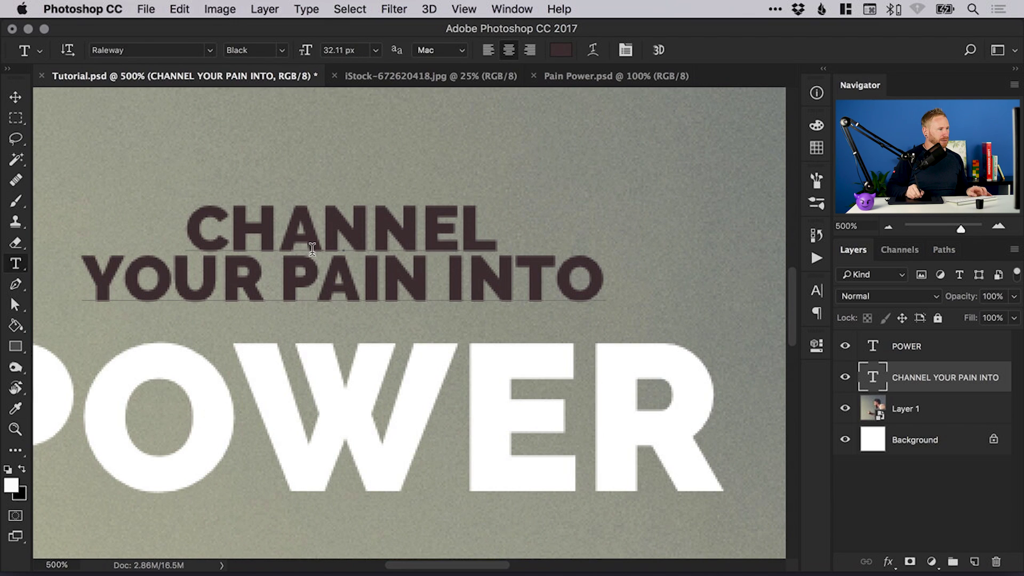
pyautogui.press('super+a')
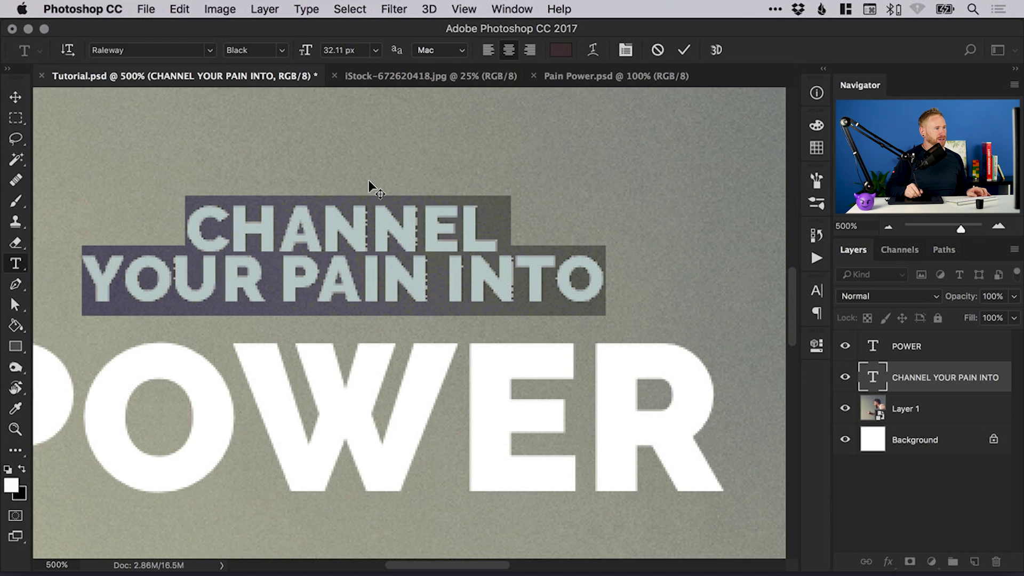
pyautogui.click(626, 50)
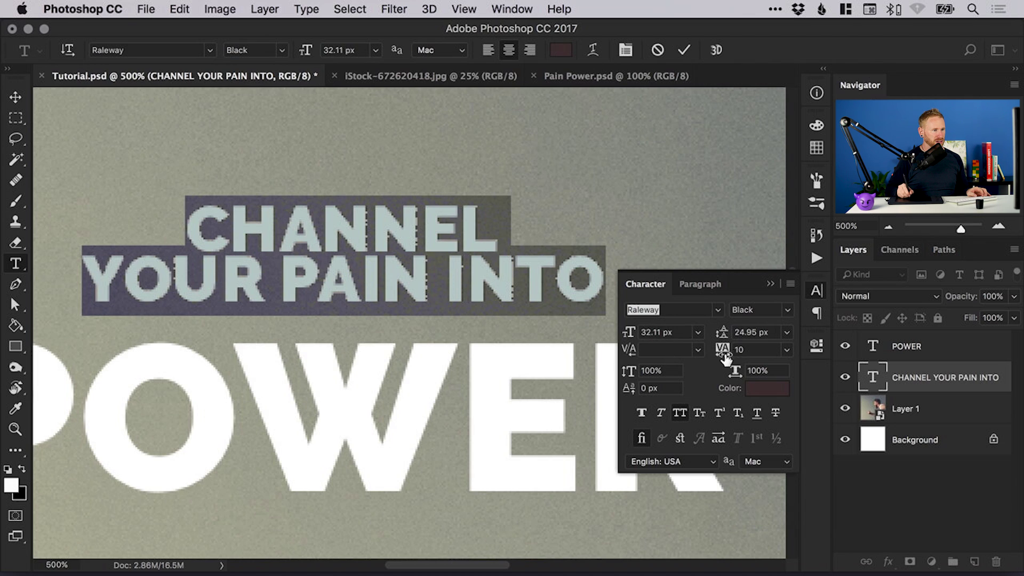
pyautogui.moveTo(722, 335); pyautogui.dragTo(724, 336)
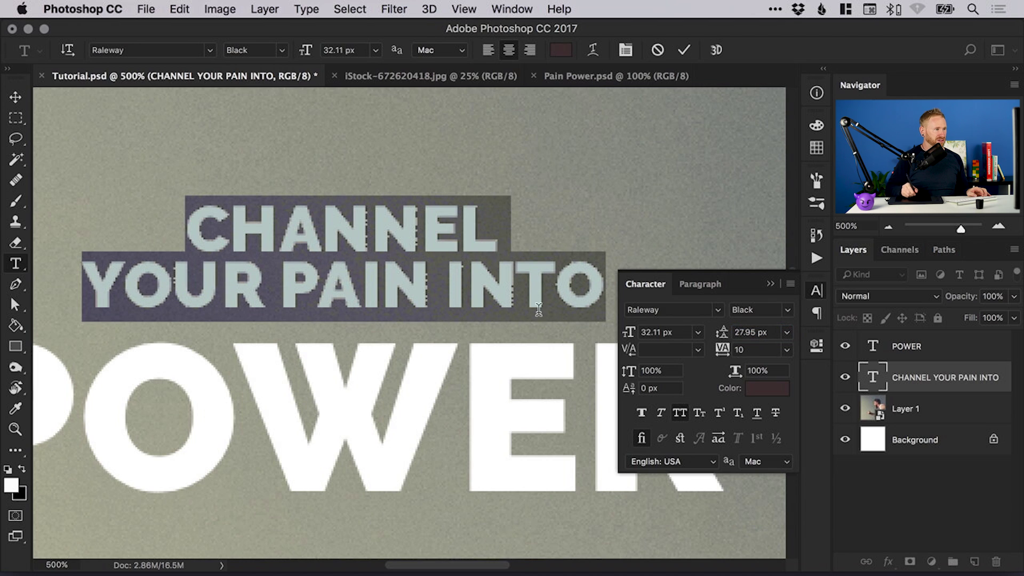
pyautogui.click(16, 99)
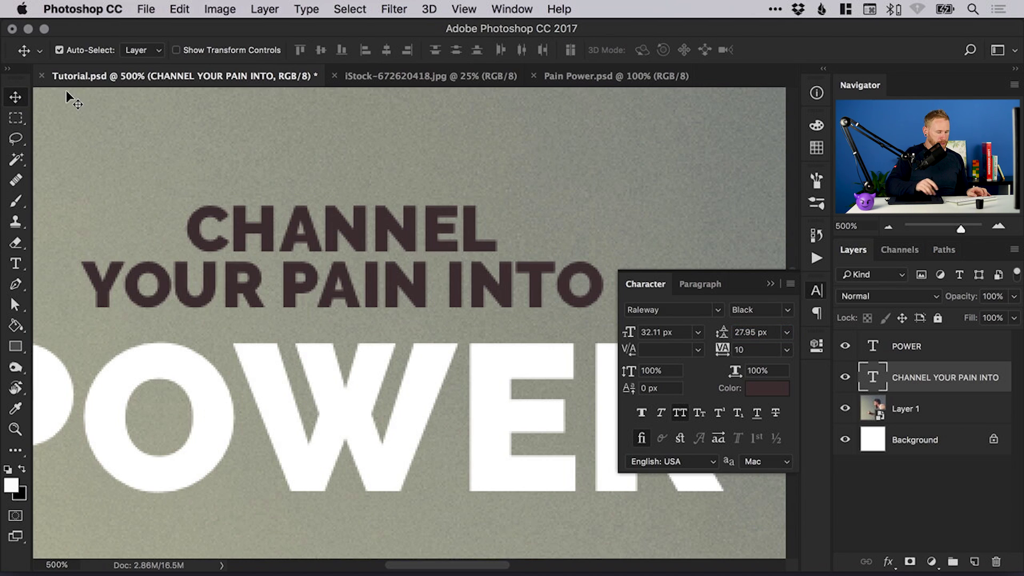
# Step: Fit the poster in view, close the Character panel, and enlarge CHANNEL YOUR PAIN INTO slightly
pyautogui.press('super+0')
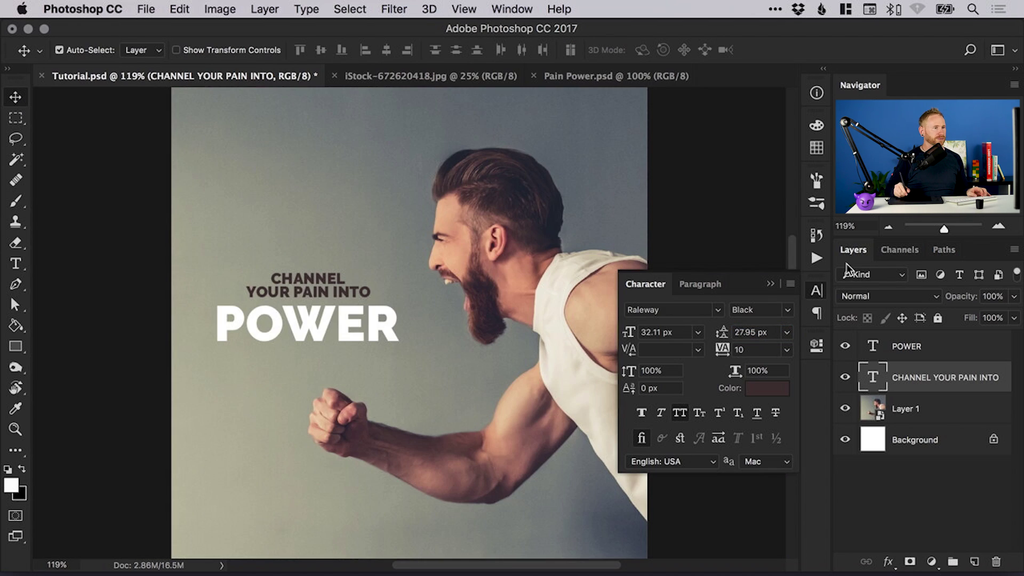
pyautogui.click(816, 291)
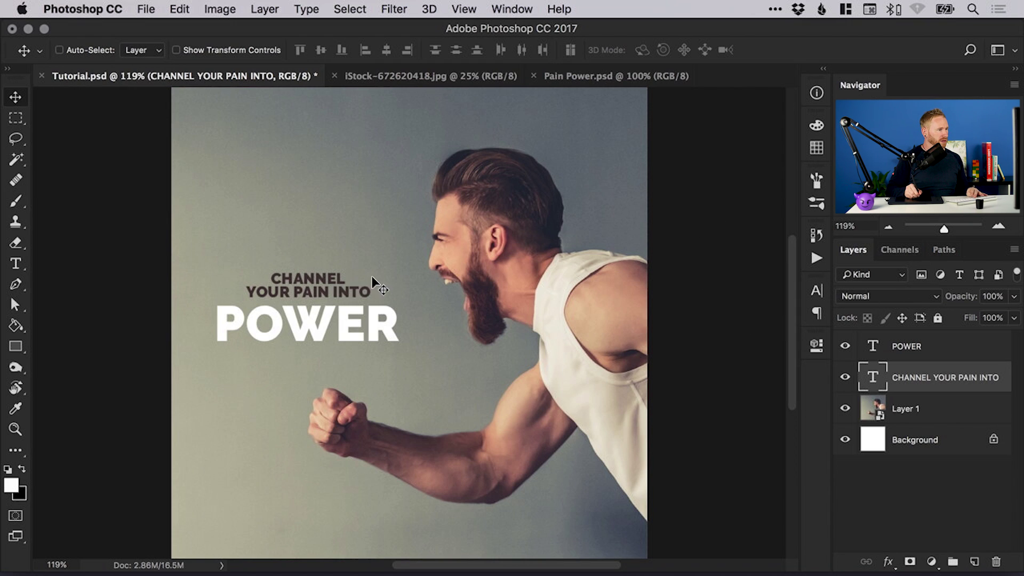
pyautogui.press('super+t')
pyautogui.moveTo(372, 270); pyautogui.dragTo(380, 266)
pyautogui.press('Return')
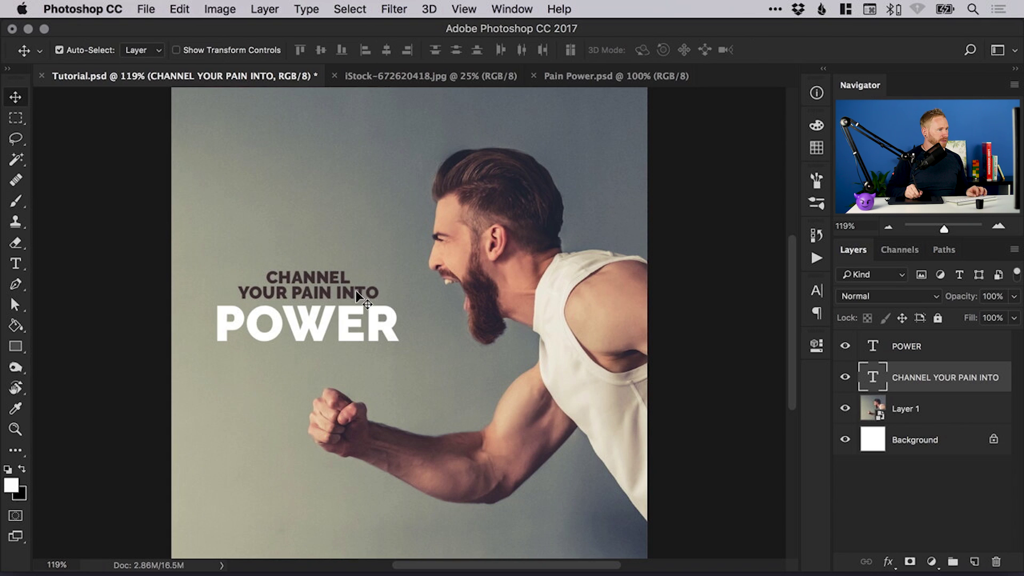
# Step: Enlarge POWER, nudge it right, and compare the change using undo and redo
pyautogui.click(361, 315)
pyautogui.press('super+t')
pyautogui.moveTo(404, 300); pyautogui.dragTo(452, 286)
pyautogui.press('Return')
pyautogui.press('super+t')
pyautogui.press('Return')
pyautogui.moveTo(379, 319); pyautogui.dragTo(394, 324)
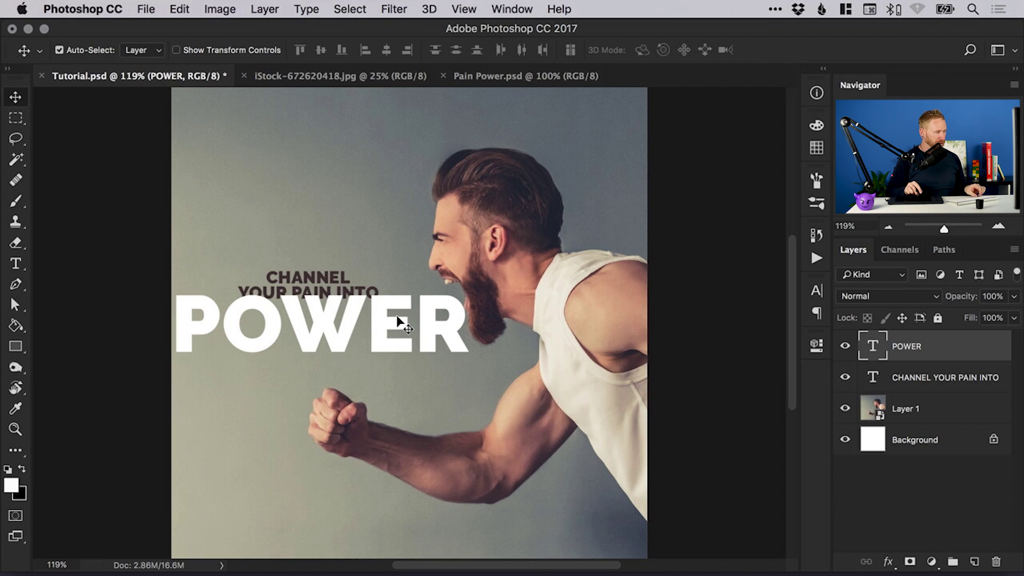
pyautogui.press('alt+super+z')
pyautogui.press('alt+super+z')
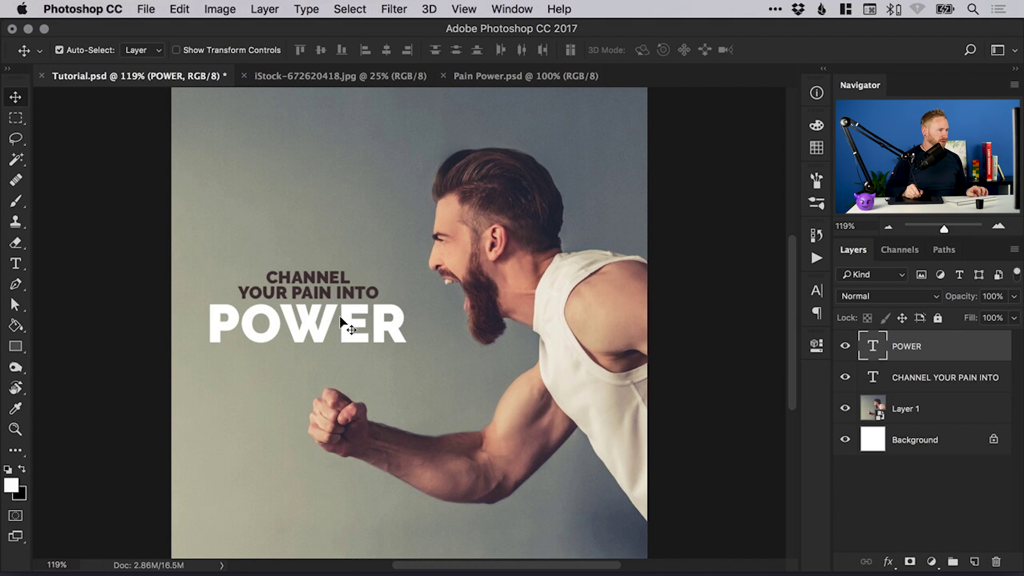
pyautogui.press('shift+super+z')
pyautogui.press('shift+super+z')
pyautogui.press('alt+super+z')
pyautogui.press('alt+super+z')
pyautogui.press('shift+super+z')
pyautogui.press('shift+super+z')
pyautogui.press('alt+super+z')
pyautogui.press('alt+super+z')
pyautogui.press('shift+super+z')
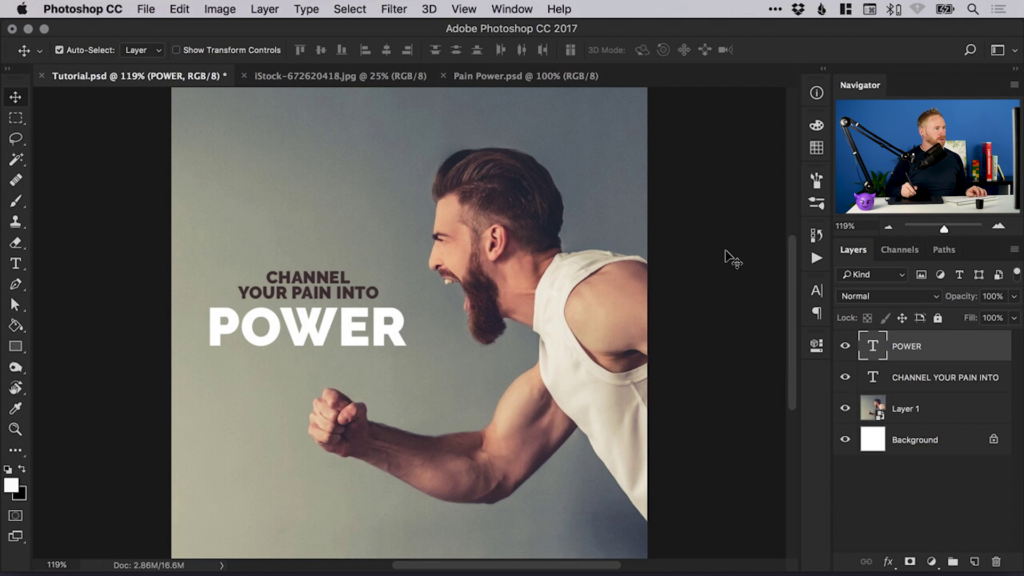
# Step: Select both text layers, scale them down slightly together, and shift them up a little
pyautogui.click(302, 296)
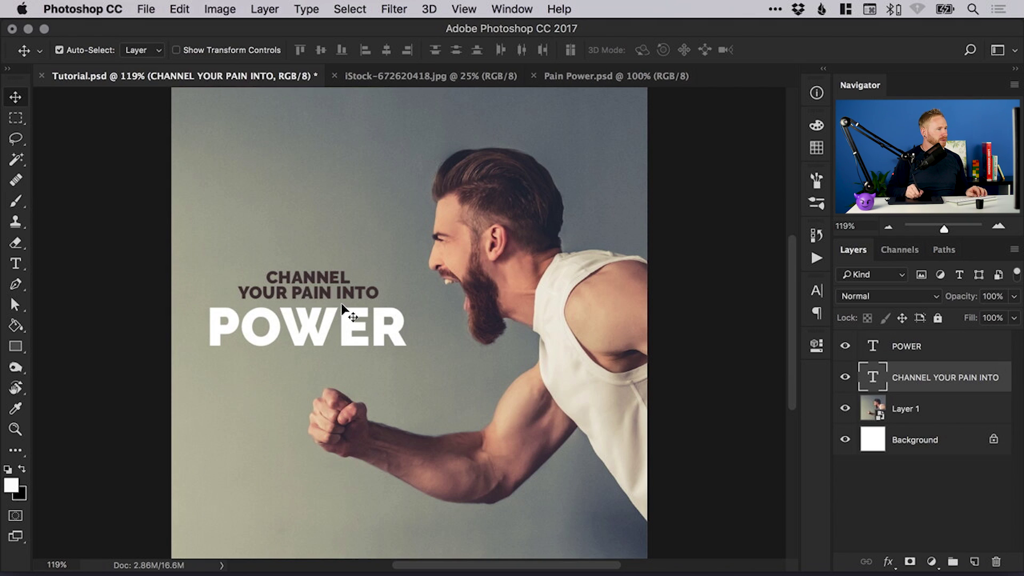
pyautogui.keyDown('shift'); pyautogui.click(320, 328); pyautogui.keyUp('shift')
pyautogui.moveTo(312, 335); pyautogui.dragTo(316, 335)
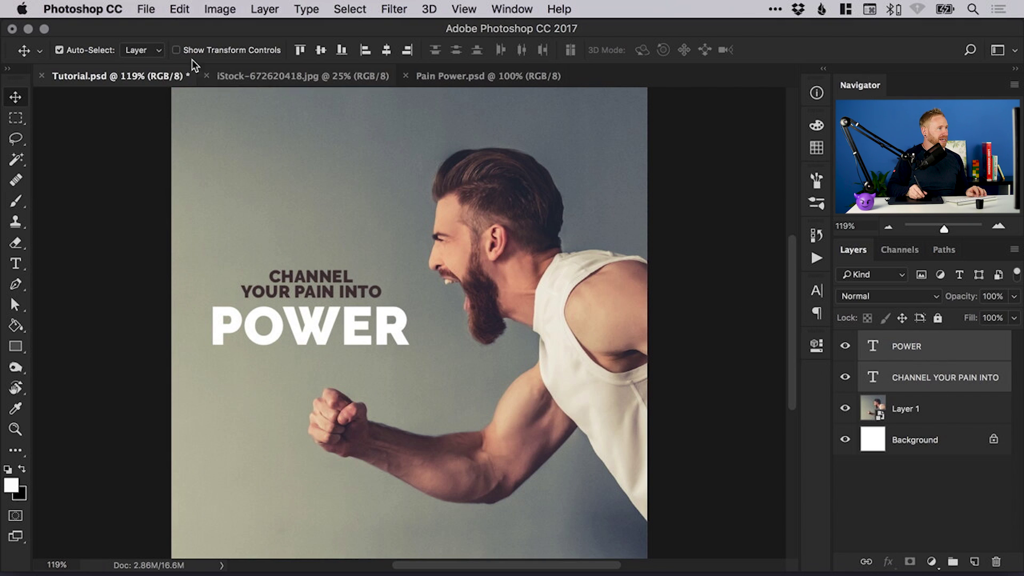
pyautogui.click(180, 9)
pyautogui.click(234, 353)
pyautogui.moveTo(408, 266)
pyautogui.mouseDown()
pyautogui.moveTo(389, 283)
pyautogui.moveTo(432, 233)
pyautogui.moveTo(389, 278)
pyautogui.moveTo(419, 257)
pyautogui.moveTo(382, 282)
pyautogui.moveTo(412, 265)
pyautogui.mouseUp()
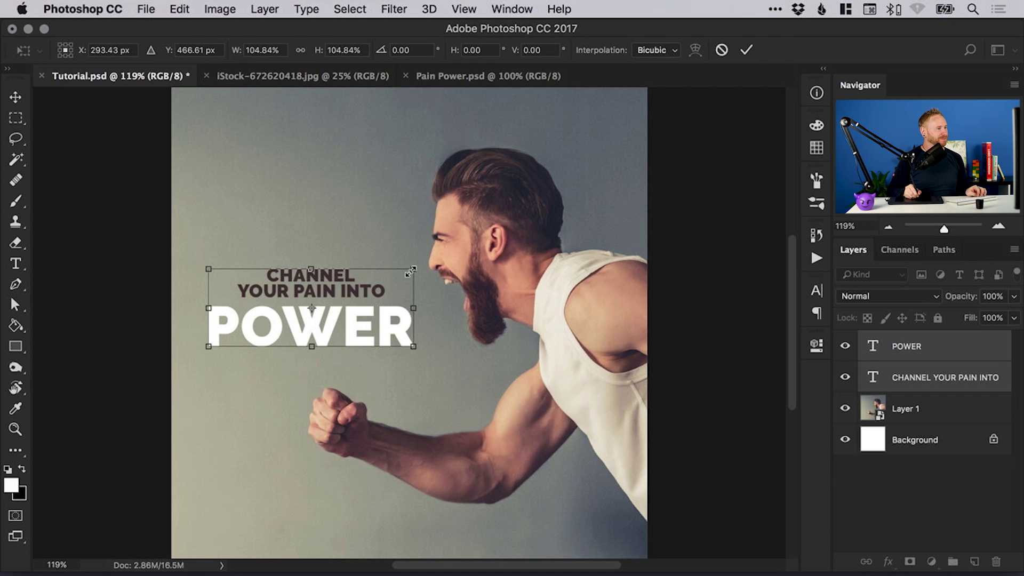
pyautogui.moveTo(413, 269); pyautogui.dragTo(405, 276)
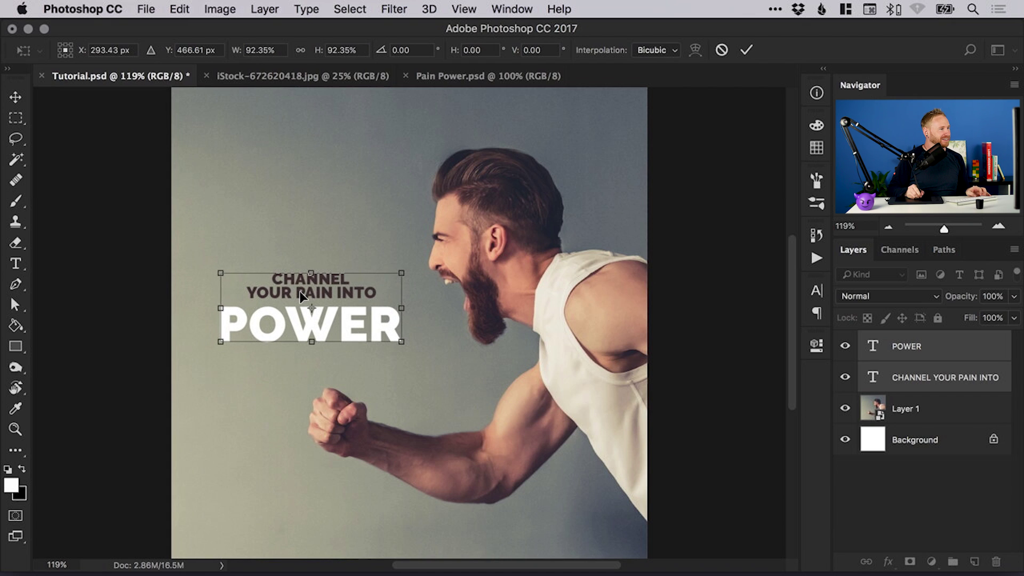
pyautogui.press('Return')
pyautogui.moveTo(300, 295); pyautogui.dragTo(300, 286)
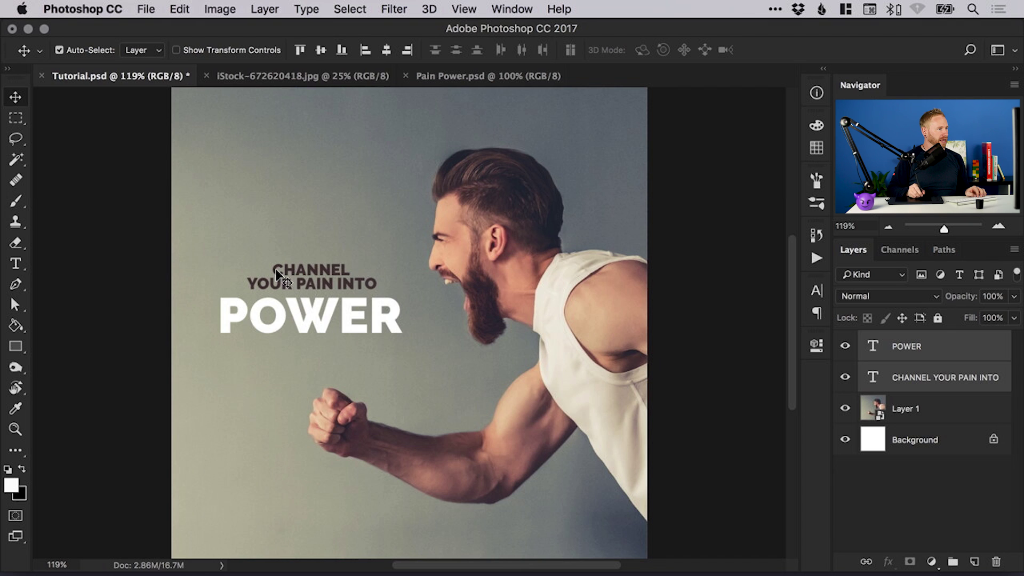
# Step: Select all of the CHANNEL YOUR PAIN INTO text at 200% zoom and open its text colour picker
pyautogui.click(107, 267)
pyautogui.press('z')
pyautogui.click(303, 283)
pyautogui.moveTo(309, 276); pyautogui.dragTo(319, 277)
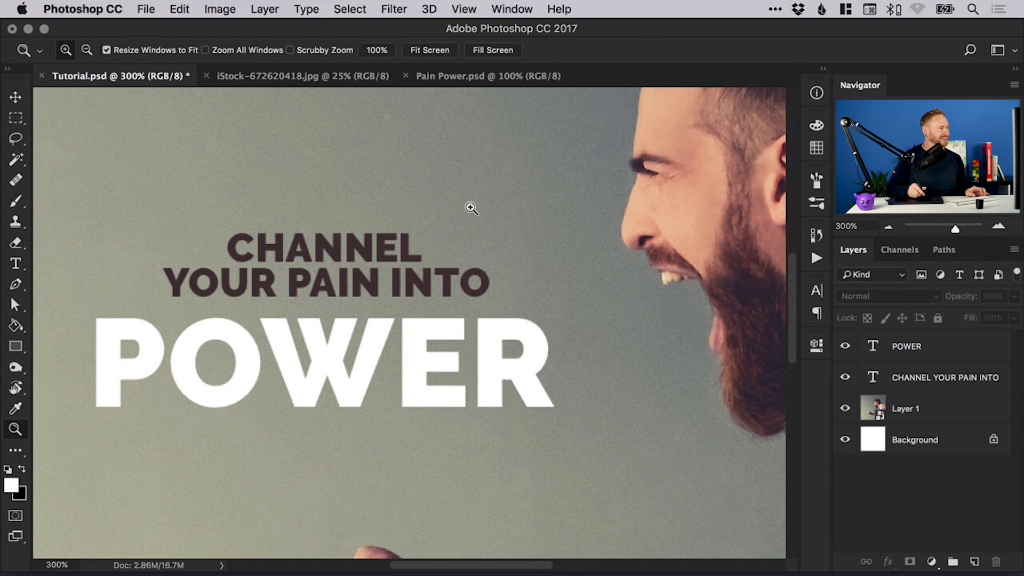
pyautogui.click(15, 263)
pyautogui.click(430, 275)
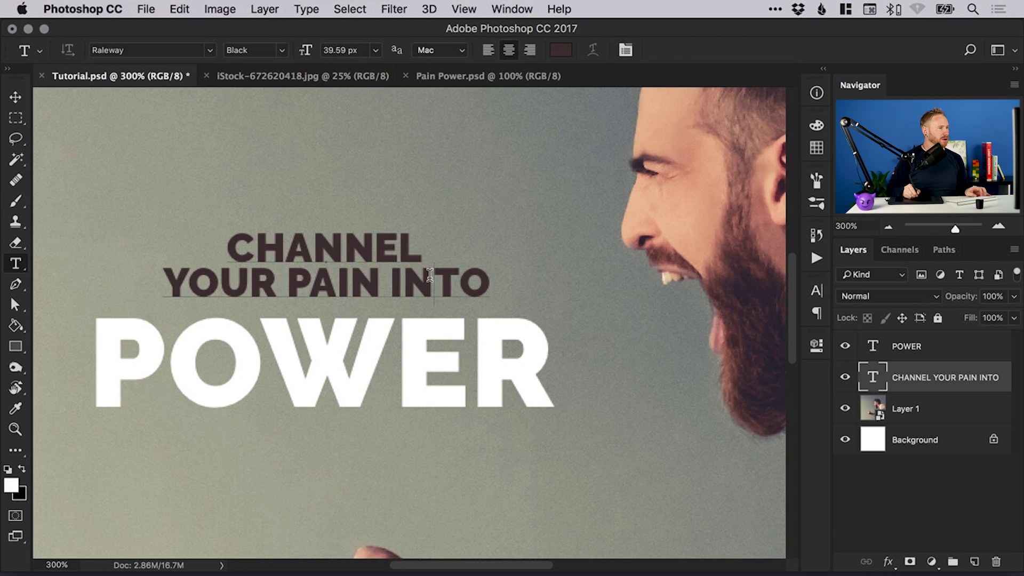
pyautogui.press('super+a')
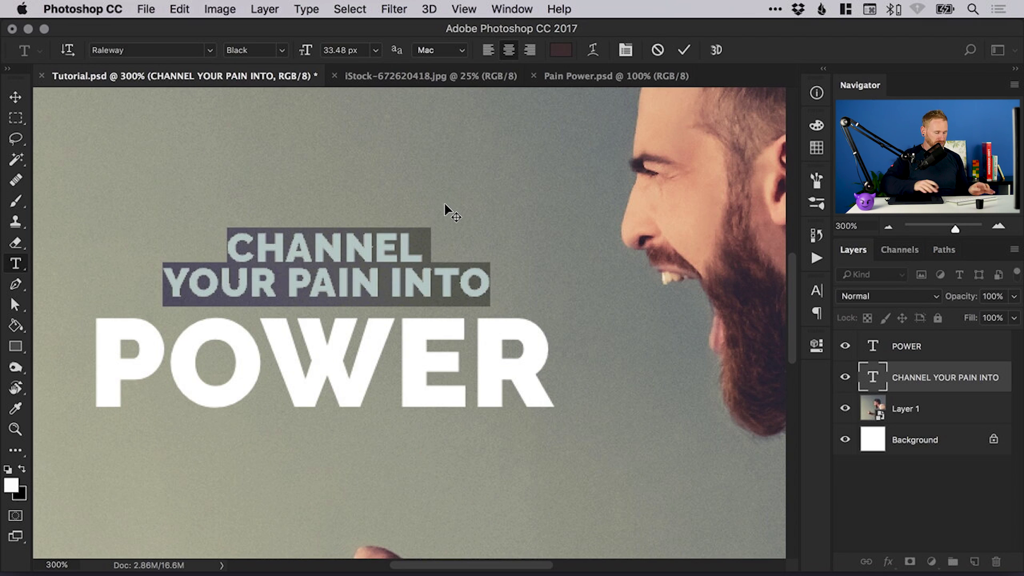
pyautogui.press('super+minus')
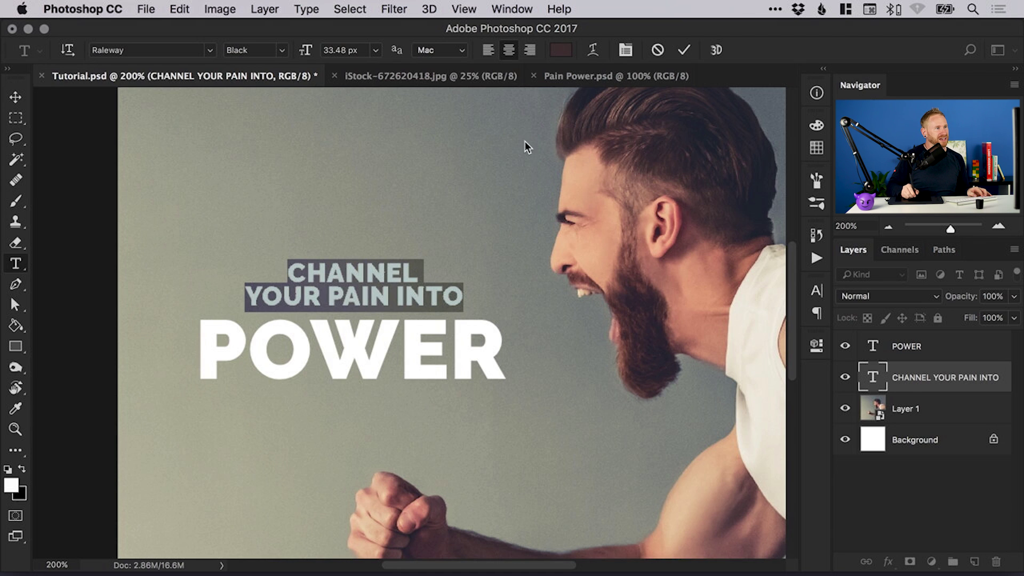
pyautogui.click(560, 51)
pyautogui.moveTo(634, 118); pyautogui.dragTo(267, 415)
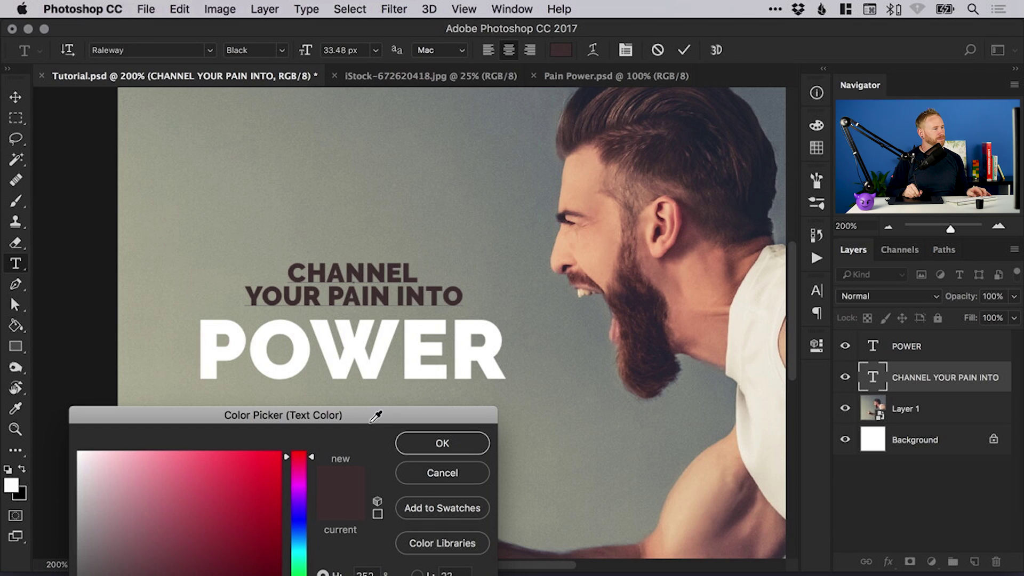
# Step: Sample the man's skin and dark hair as candidate colours for the heading text
pyautogui.moveTo(371, 422); pyautogui.dragTo(370, 412)
pyautogui.click(703, 289)
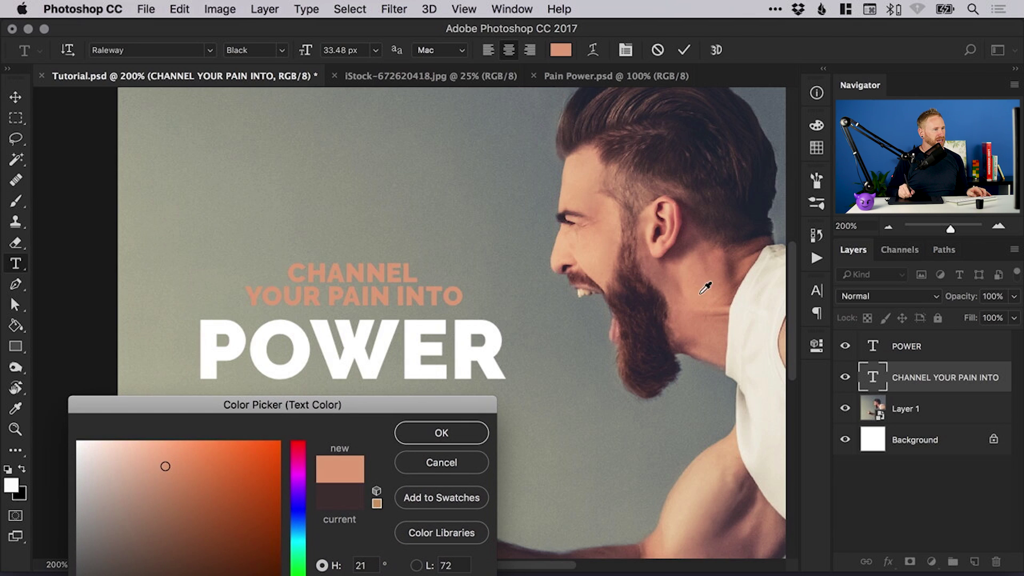
pyautogui.click(605, 234)
pyautogui.click(591, 251)
pyautogui.click(602, 241)
pyautogui.click(605, 224)
pyautogui.click(578, 181)
pyautogui.click(683, 152)
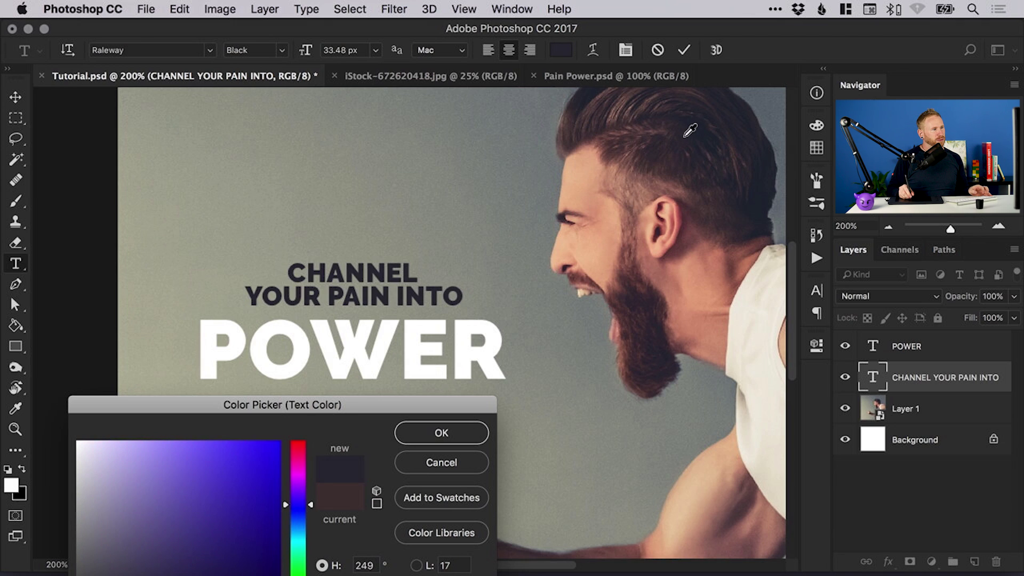
pyautogui.click(680, 137)
pyautogui.click(669, 125)
pyautogui.click(672, 105)
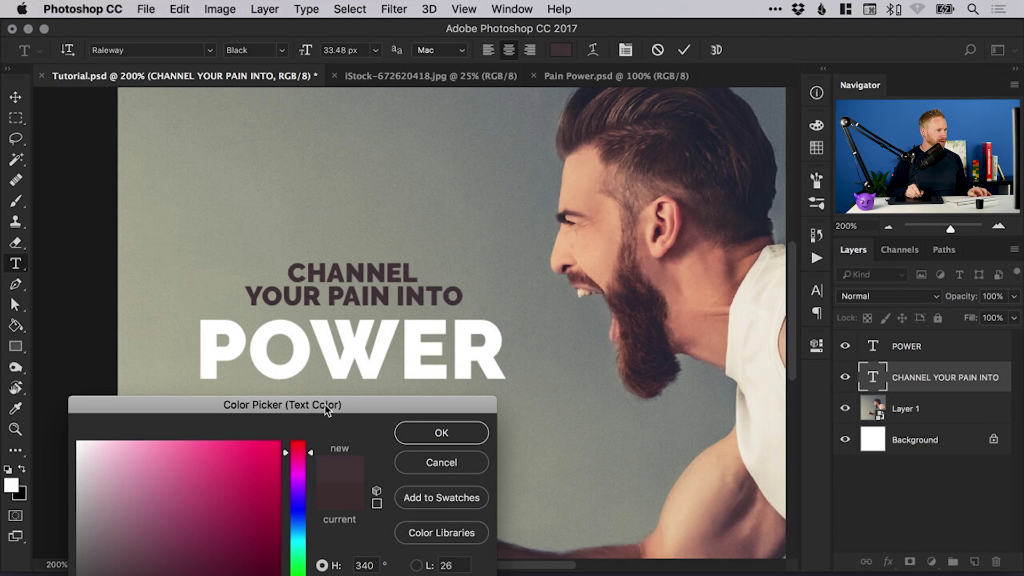
# Step: Settle on a reddish brown from the hair, darken it slightly, and confirm it
pyautogui.moveTo(325, 404); pyautogui.dragTo(329, 386)
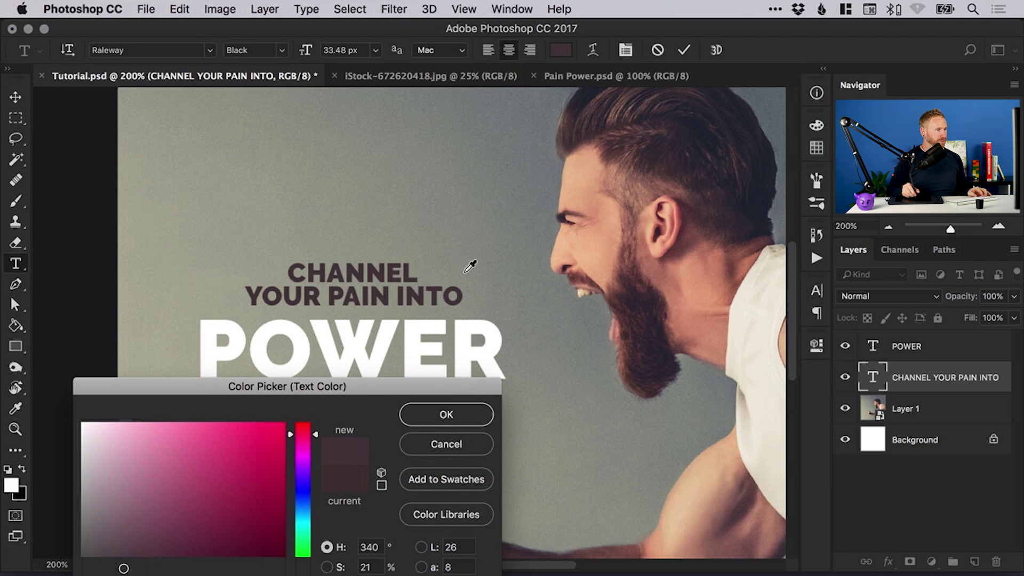
pyautogui.click(629, 114)
pyautogui.click(628, 107)
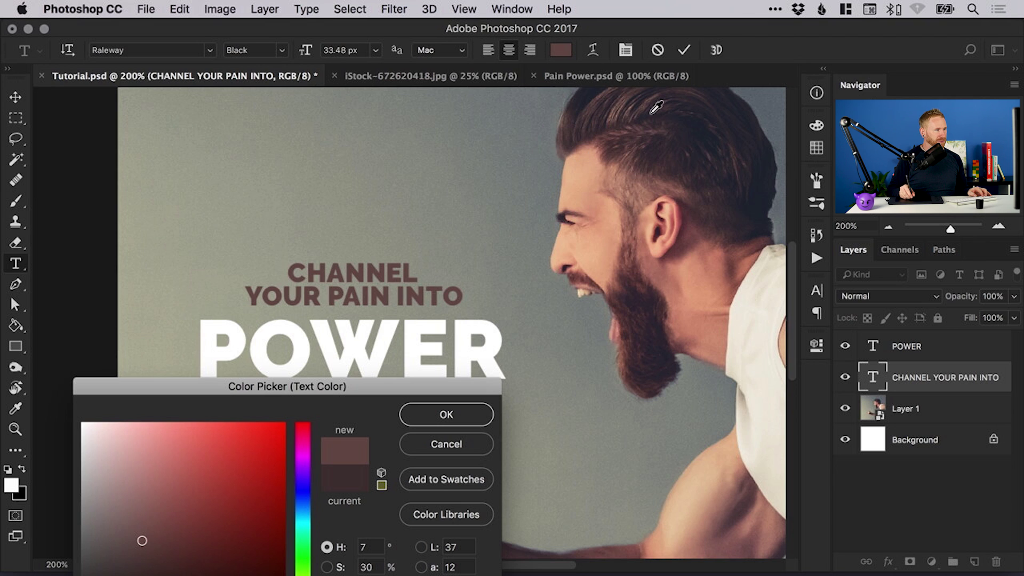
pyautogui.click(635, 124)
pyautogui.click(652, 113)
pyautogui.click(649, 108)
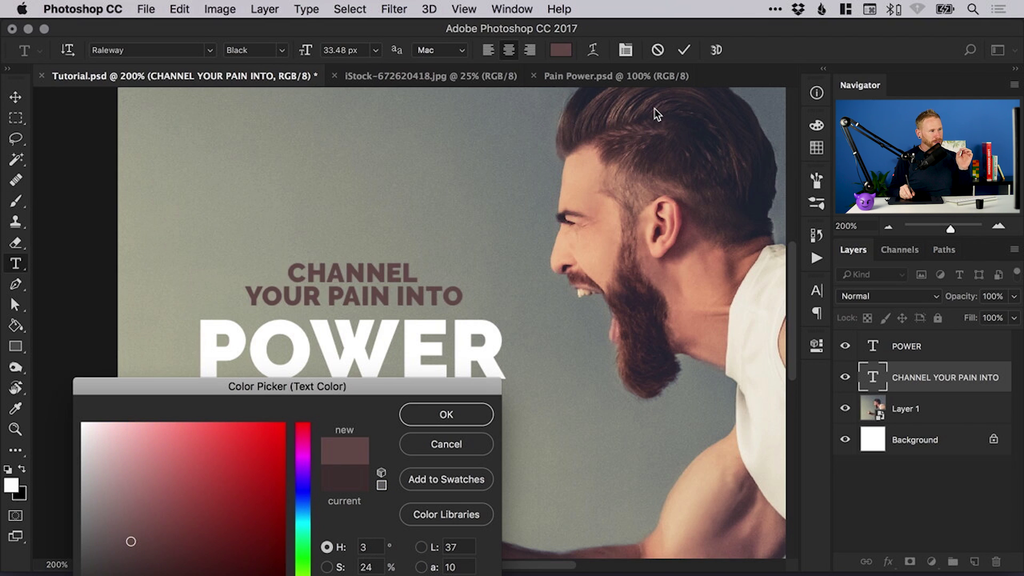
pyautogui.moveTo(262, 384)
pyautogui.mouseDown()
pyautogui.moveTo(629, 391)
pyautogui.moveTo(303, 373)
pyautogui.mouseUp()
pyautogui.moveTo(173, 535); pyautogui.dragTo(176, 545)
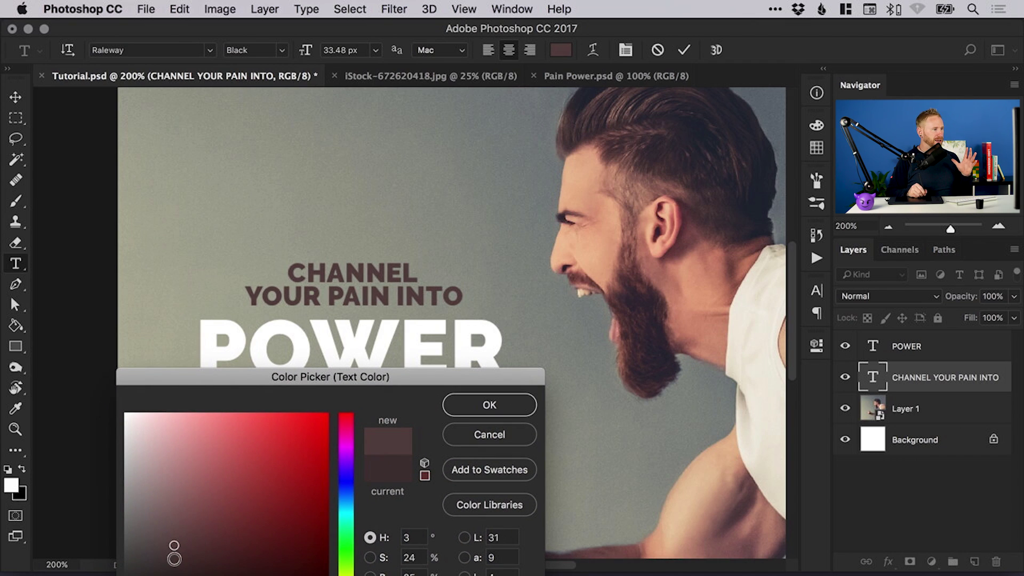
pyautogui.click(175, 553)
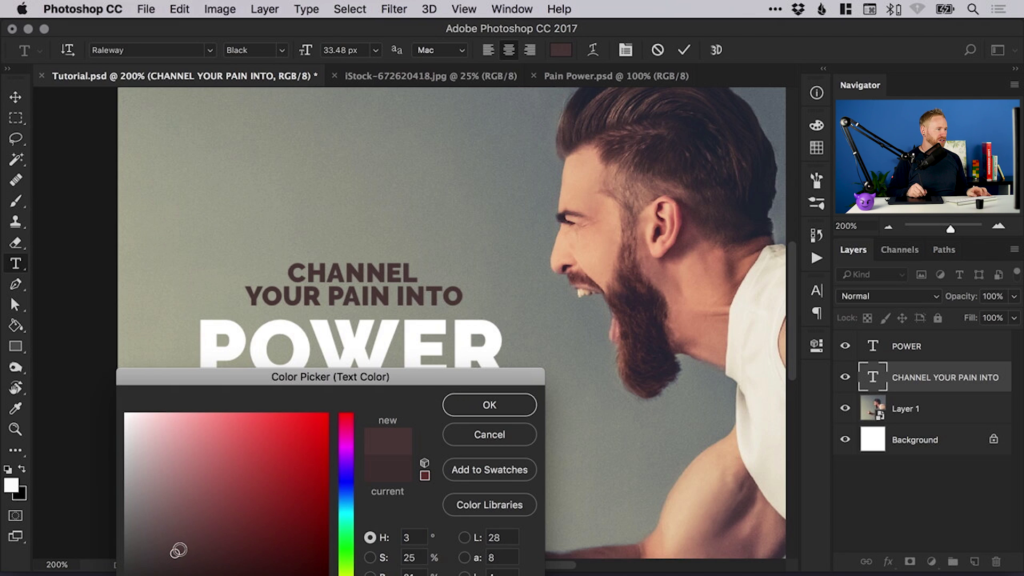
pyautogui.click(489, 405)
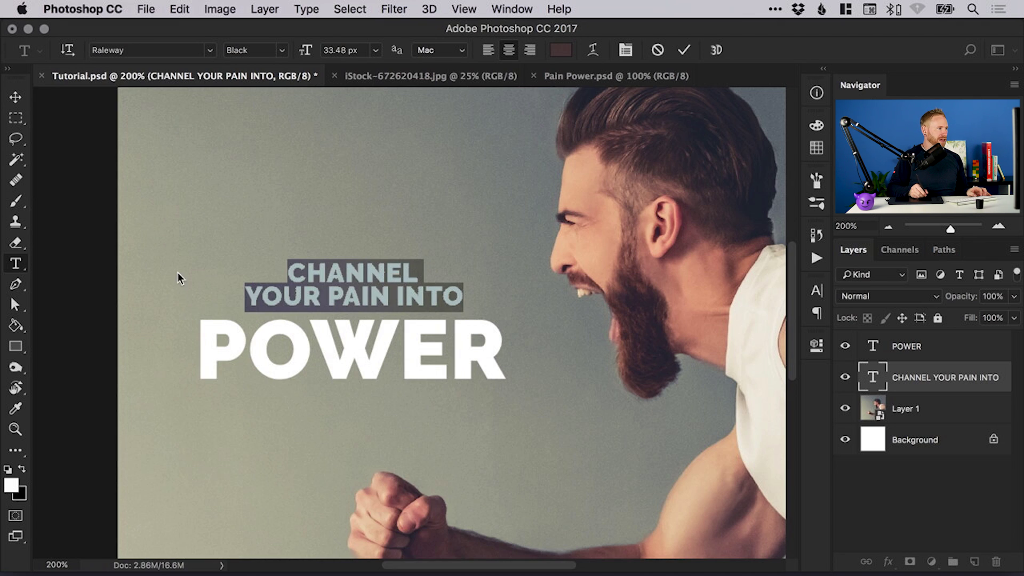
# Step: Commit the heading edit, fit the poster on screen, and select the word POWER
pyautogui.click(17, 99)
pyautogui.press('super+0')
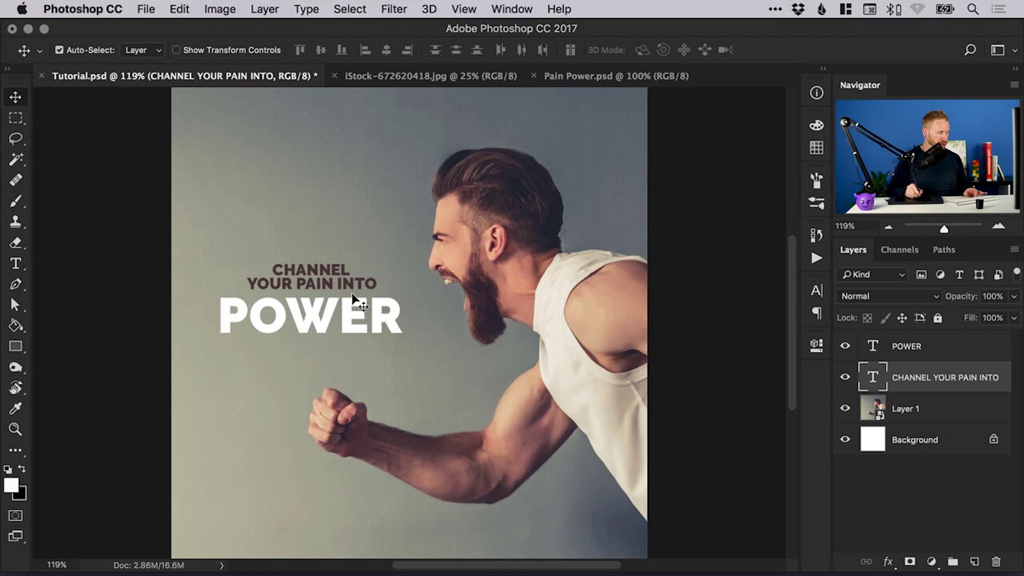
pyautogui.press('t')
pyautogui.moveTo(231, 315); pyautogui.dragTo(404, 319)
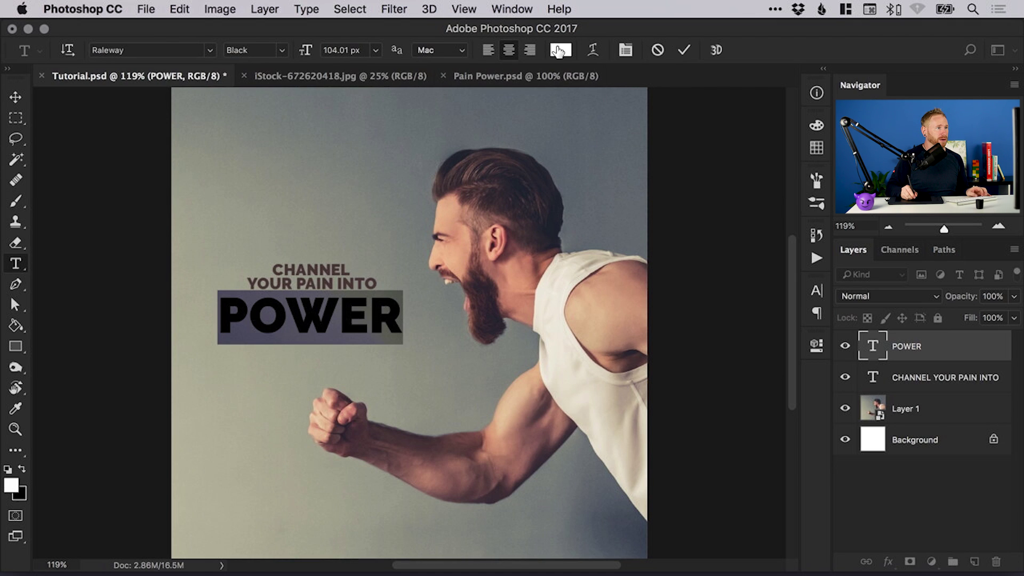
# Step: Tint POWER a slightly brightened cream sampled from the shirt, commit it, and save Tutorial.psd
pyautogui.click(558, 51)
pyautogui.moveTo(581, 127); pyautogui.dragTo(230, 411)
pyautogui.click(562, 367)
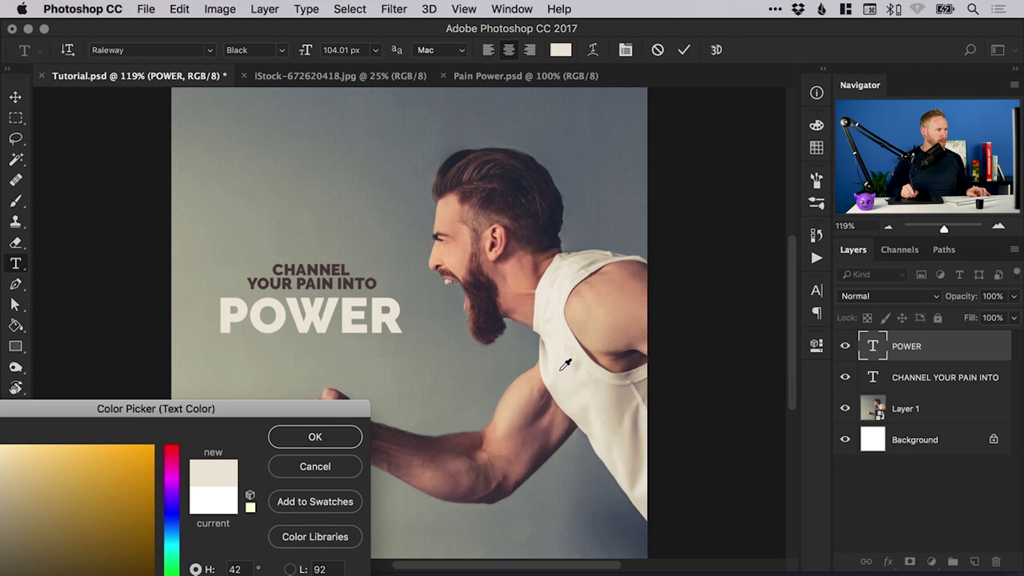
pyautogui.moveTo(228, 415); pyautogui.dragTo(347, 382)
pyautogui.click(87, 418)
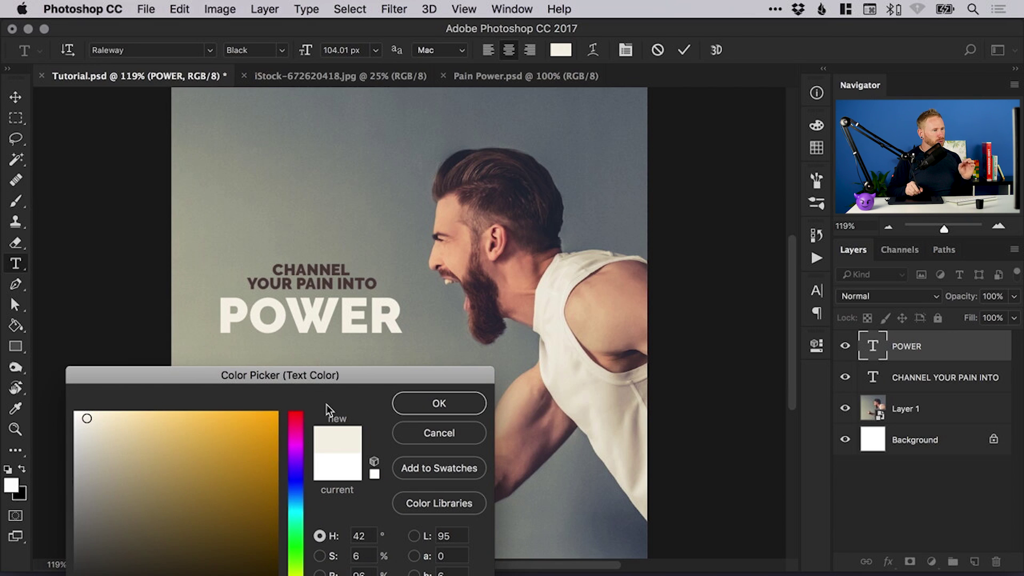
pyautogui.click(439, 404)
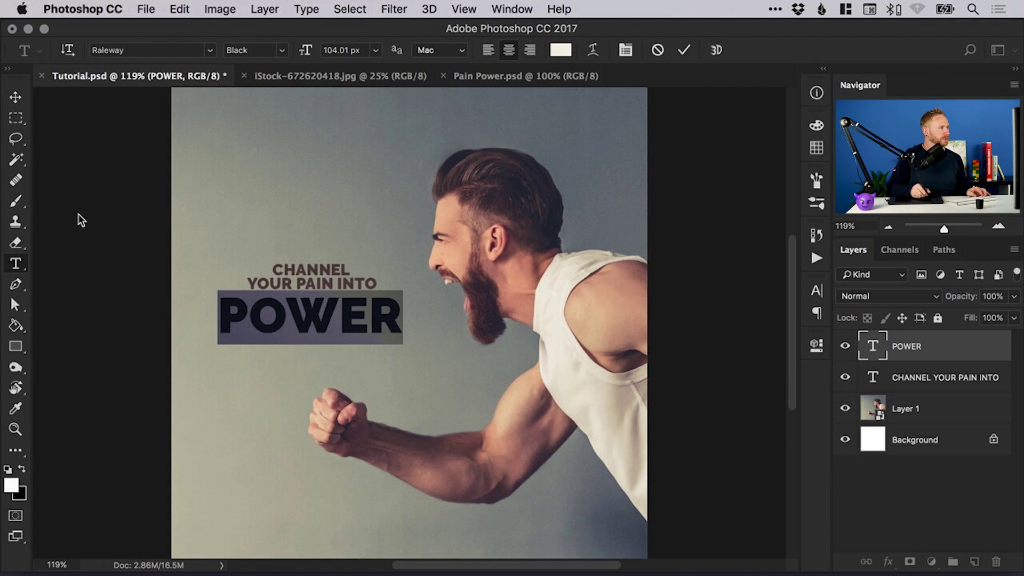
pyautogui.click(16, 97)
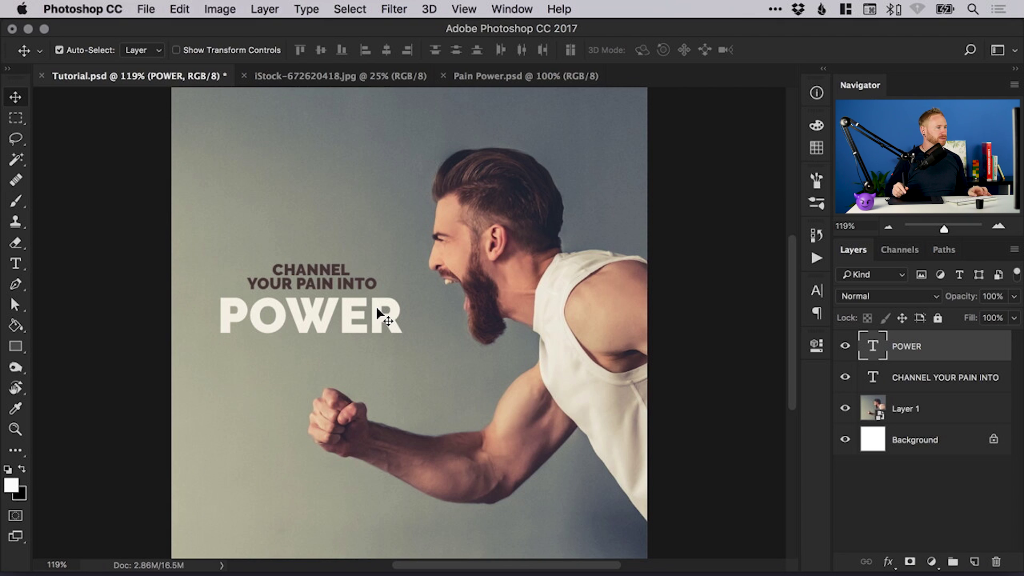
pyautogui.press('super+s')
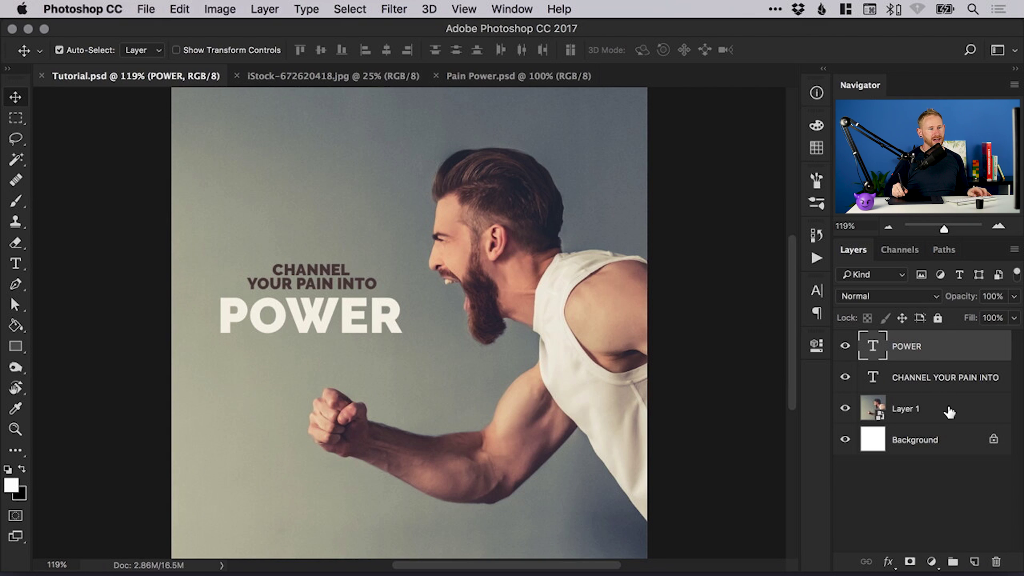
# Step: Add a new layer above Layer 1 and fill it with solid black
pyautogui.click(911, 411)
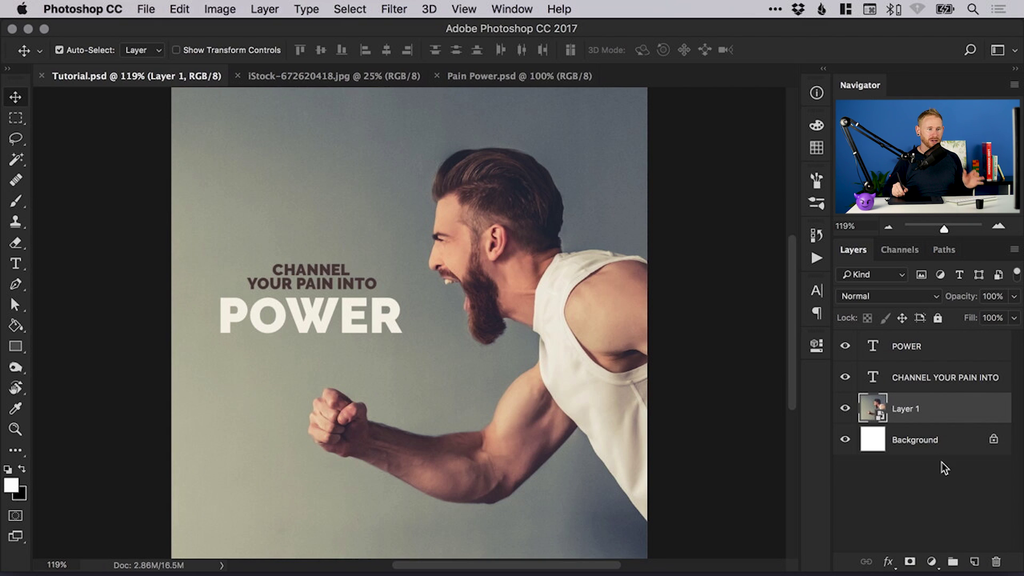
pyautogui.click(974, 564)
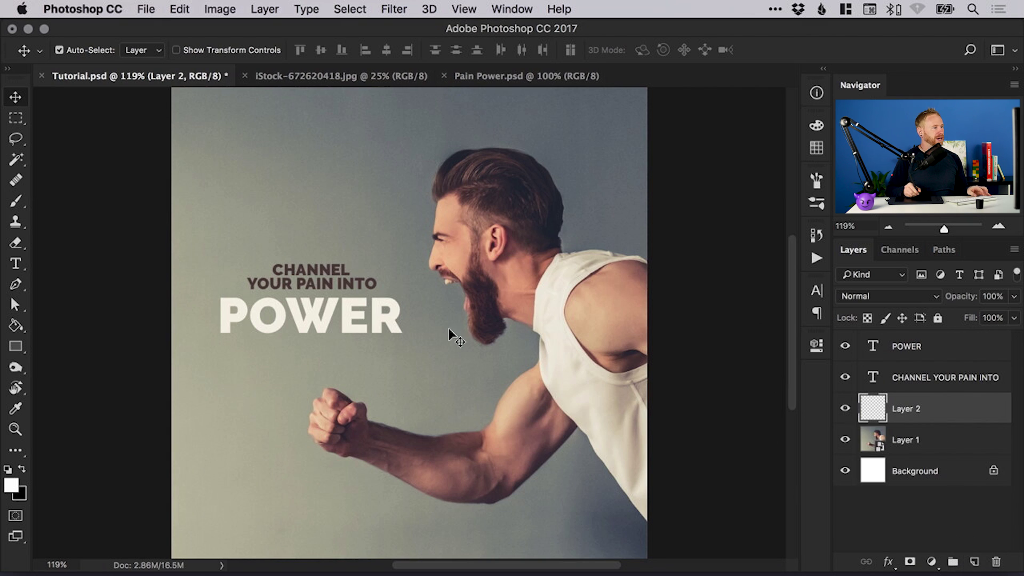
pyautogui.click(12, 485)
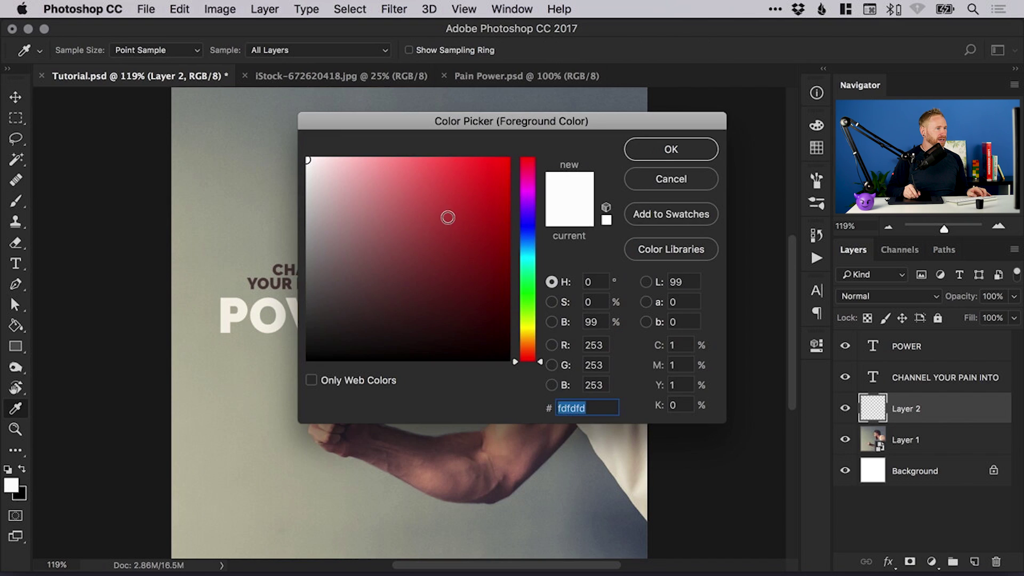
pyautogui.click(307, 359)
pyautogui.click(651, 153)
pyautogui.press('v')
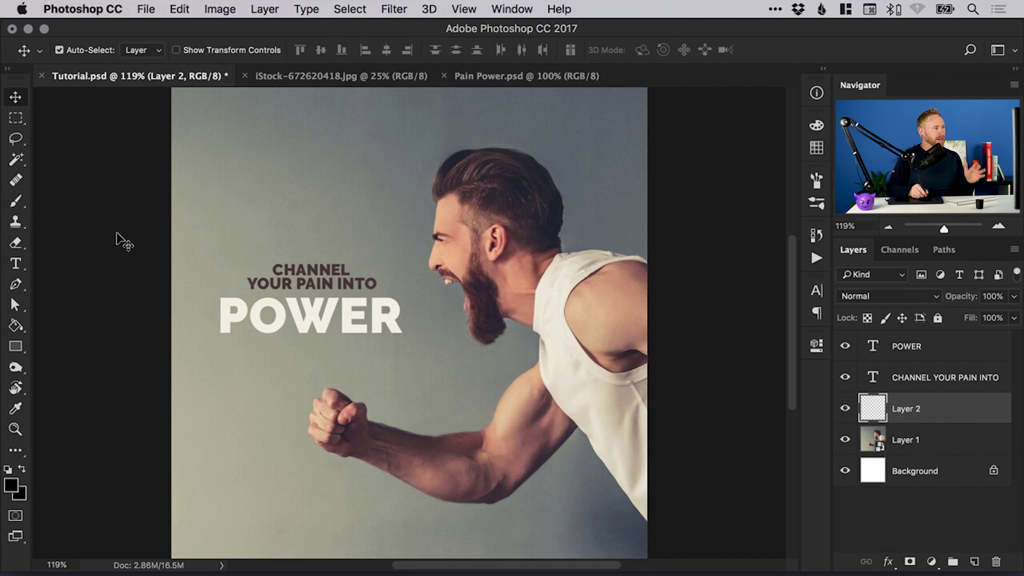
pyautogui.click(16, 326)
pyautogui.click(288, 201)
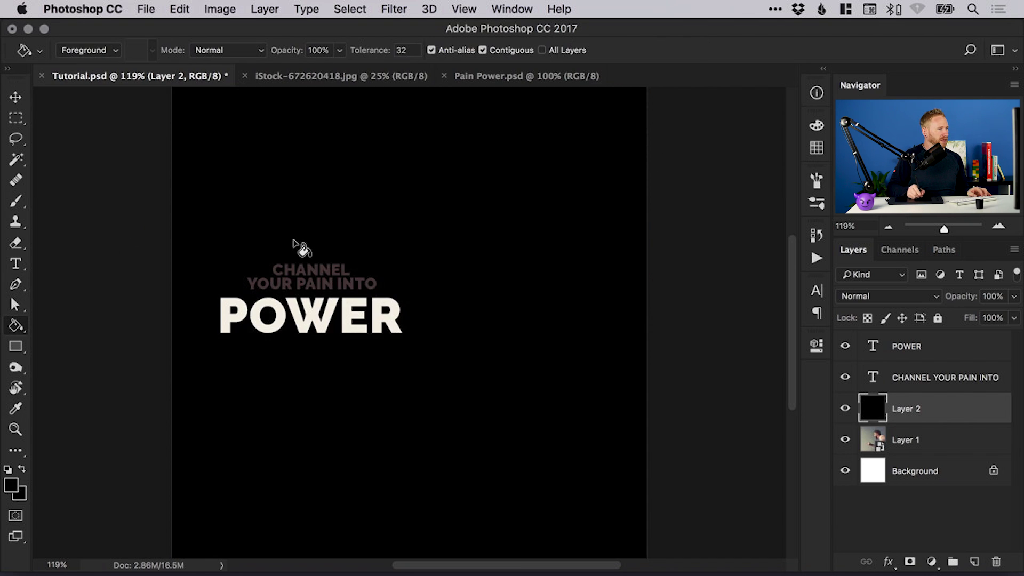
pyautogui.click(15, 98)
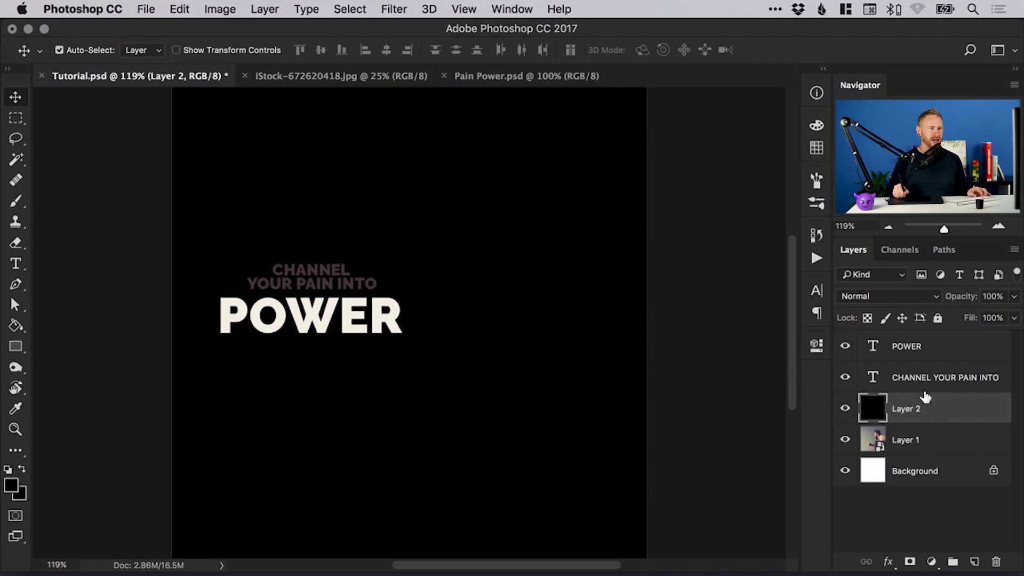
# Step: Rename the layer 'Black' and lower its opacity to 36%
pyautogui.doubleClick(908, 414)
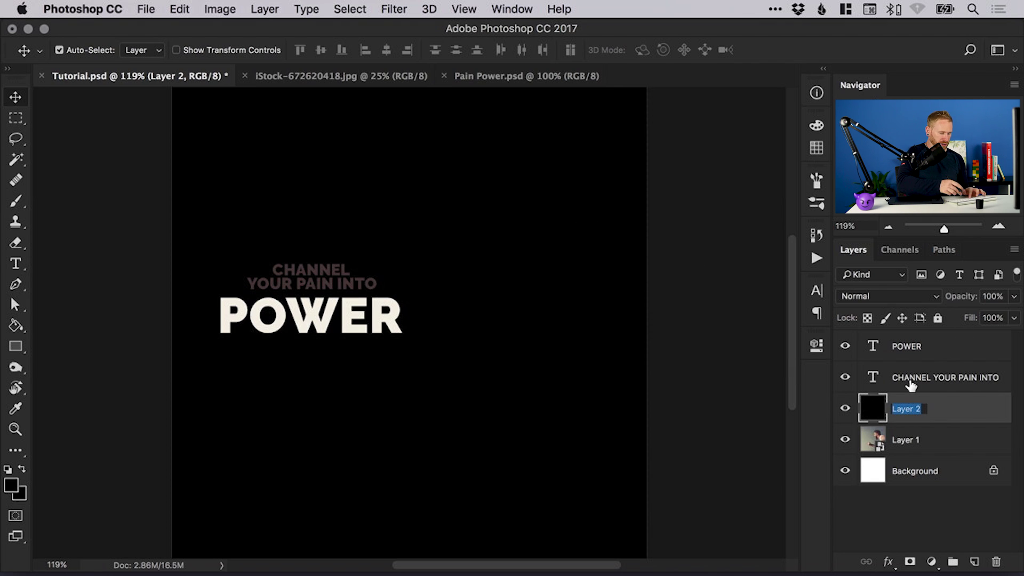
pyautogui.write('Black')
pyautogui.press('Return')
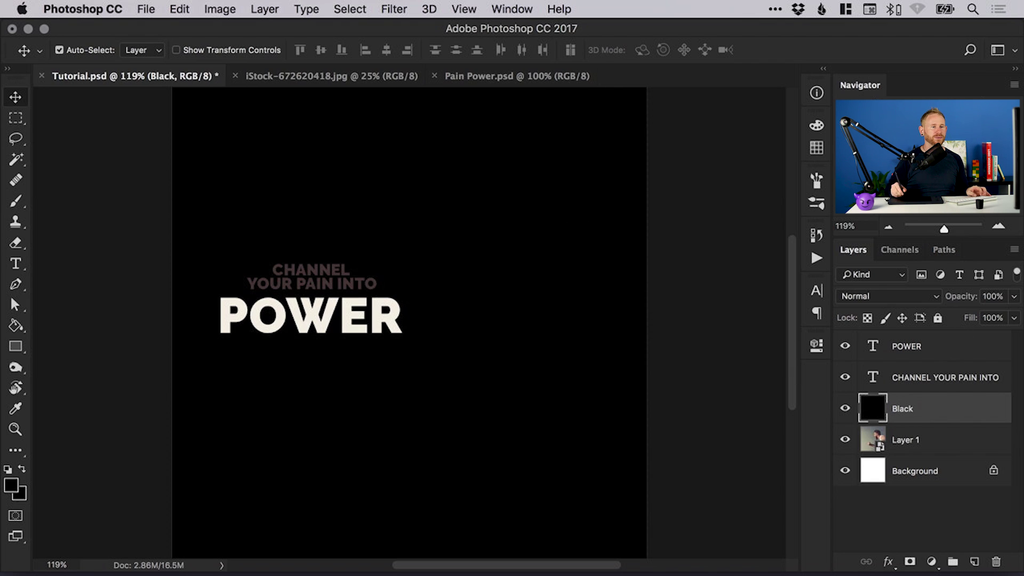
pyautogui.click(1013, 298)
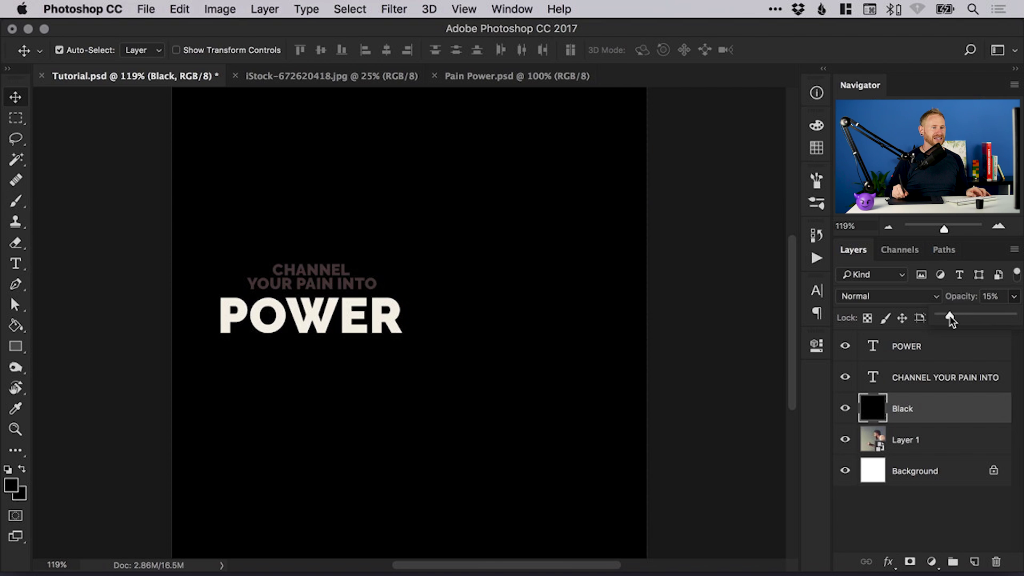
pyautogui.moveTo(949, 315)
pyautogui.mouseDown()
pyautogui.moveTo(971, 315)
pyautogui.moveTo(961, 312)
pyautogui.mouseUp()
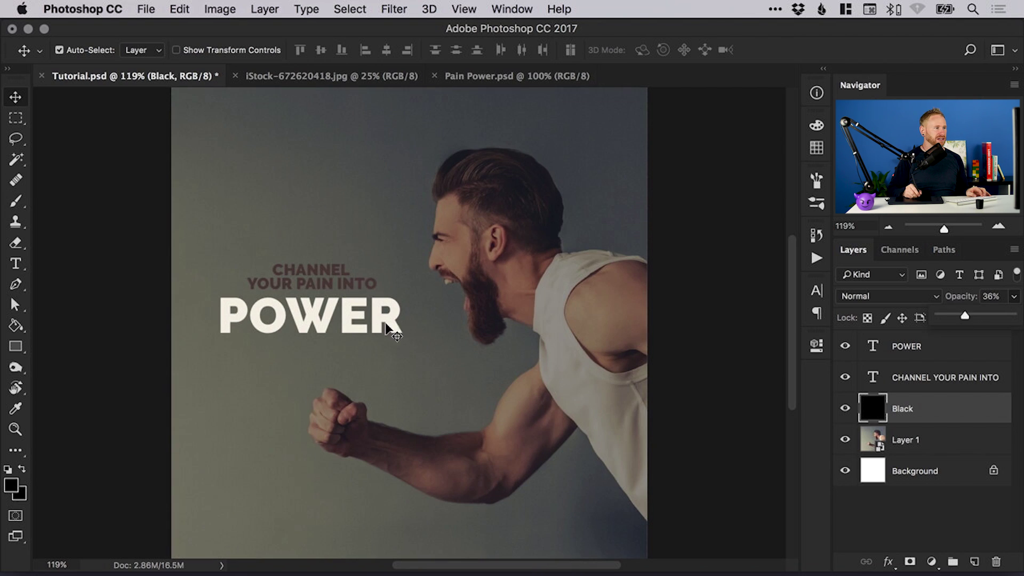
# Step: Try repositioning POWER over the man and up near his head
pyautogui.moveTo(388, 326); pyautogui.dragTo(547, 303)
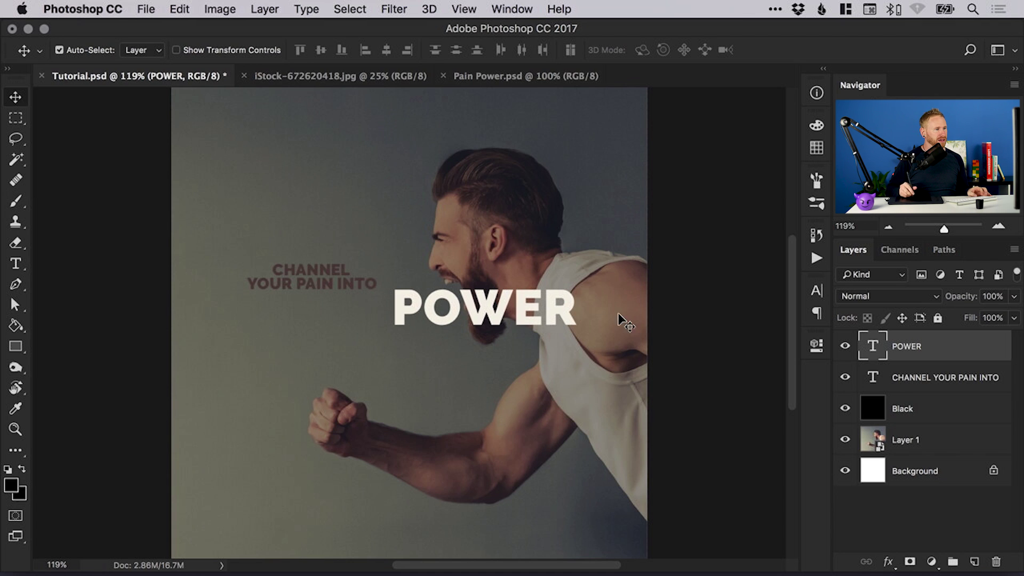
pyautogui.moveTo(489, 307); pyautogui.dragTo(350, 291)
pyautogui.press('super')
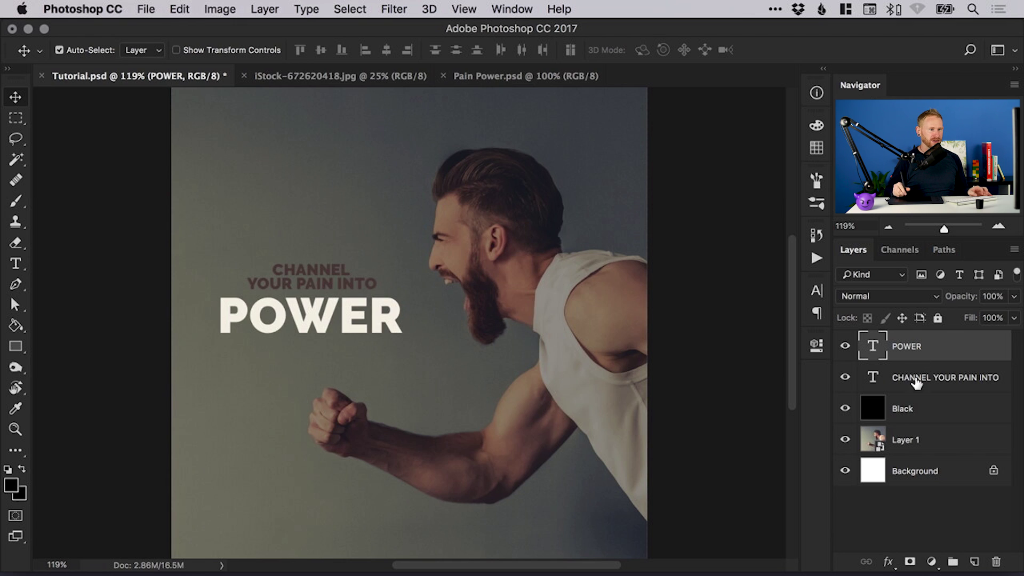
# Step: Compare brightness with the Black layer hidden, undo POWER's move back under the headline, and leave Black hidden
pyautogui.click(904, 406)
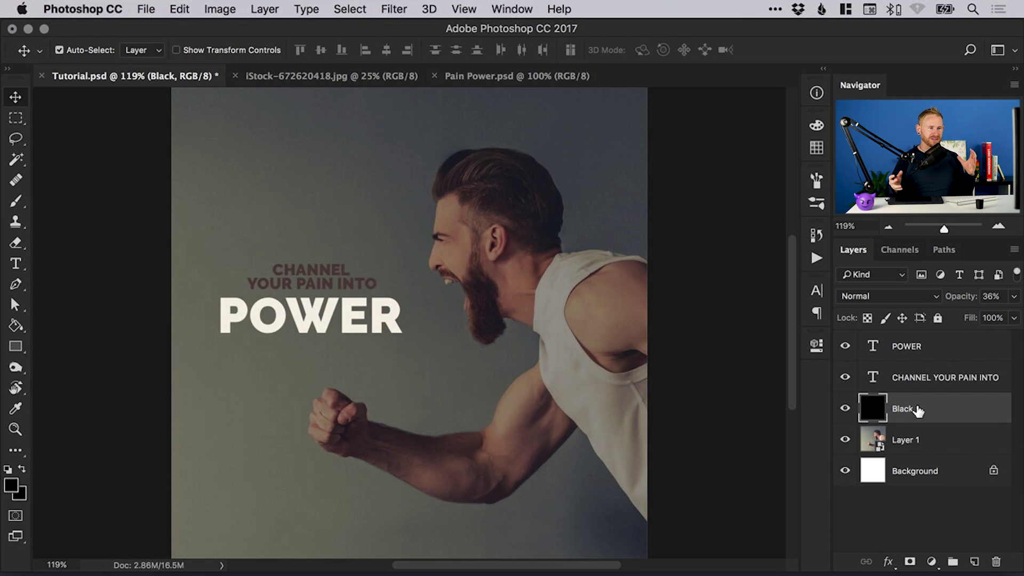
pyautogui.click(845, 408)
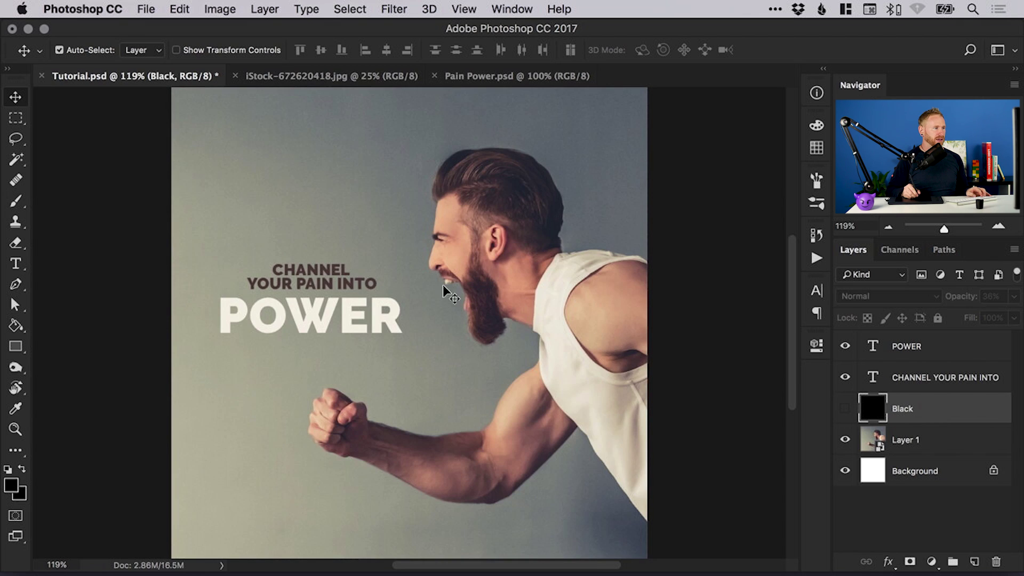
pyautogui.moveTo(403, 326); pyautogui.dragTo(603, 360)
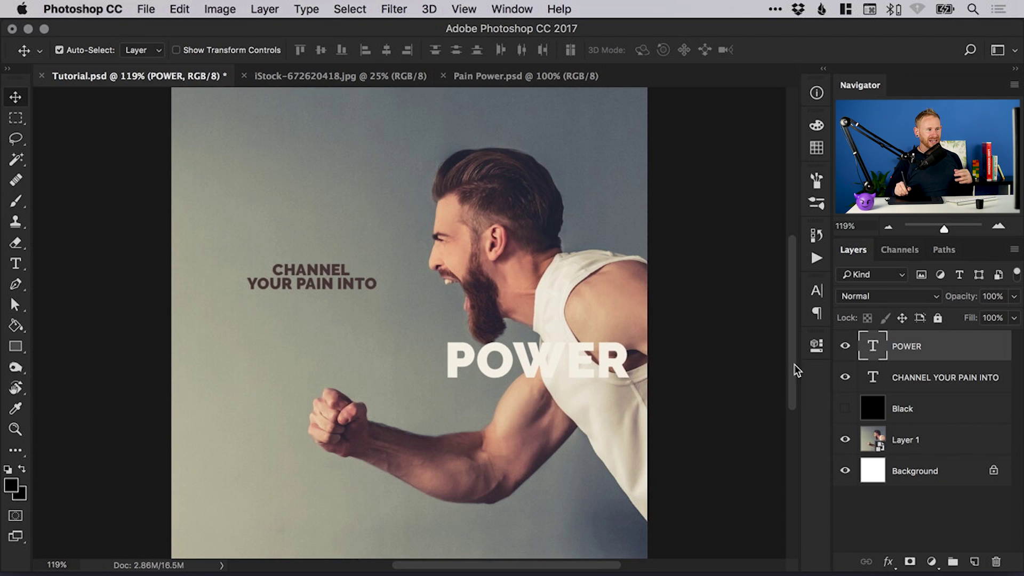
pyautogui.click(845, 408)
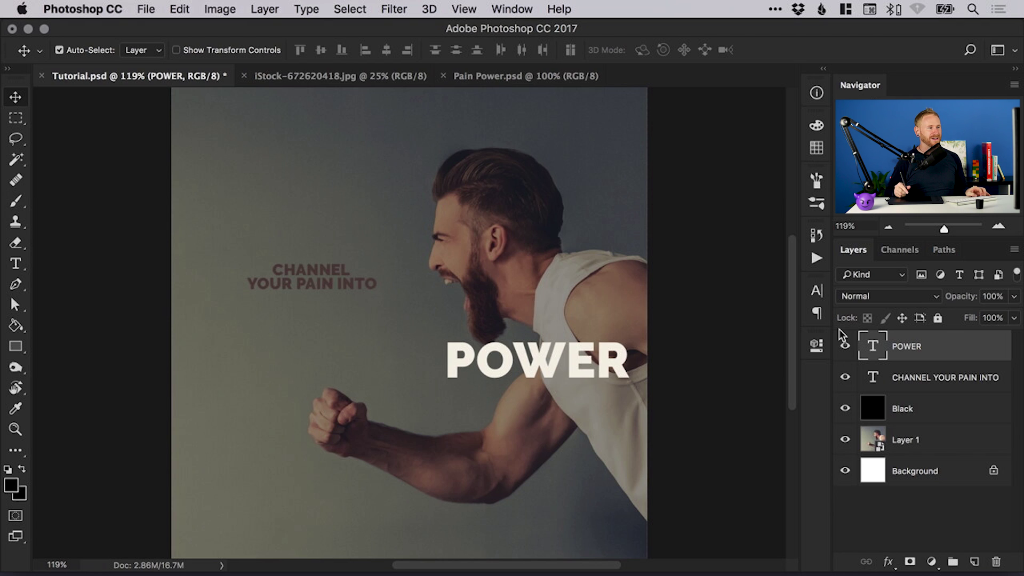
pyautogui.press('super+z')
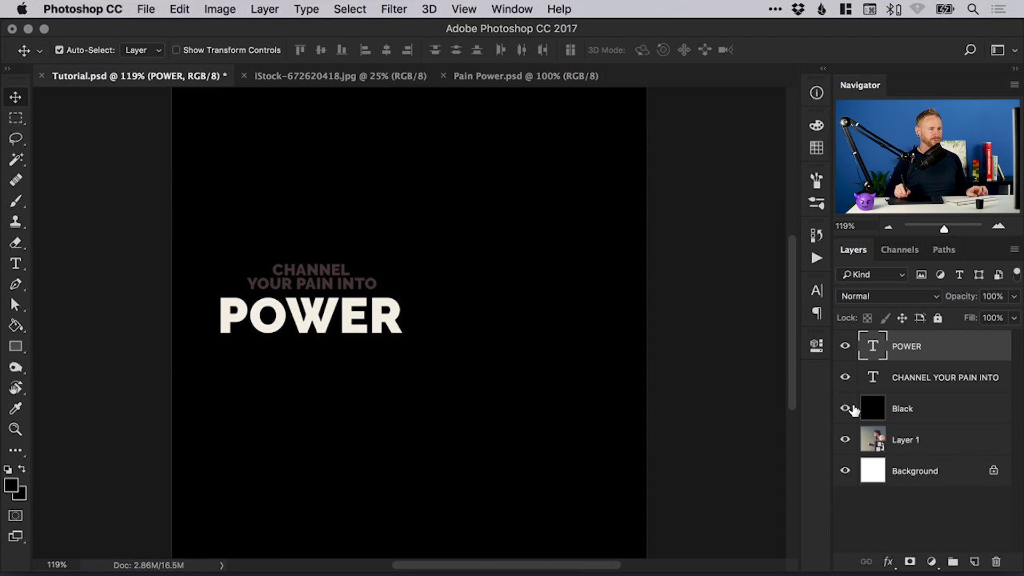
pyautogui.click(845, 409)
pyautogui.click(903, 410)
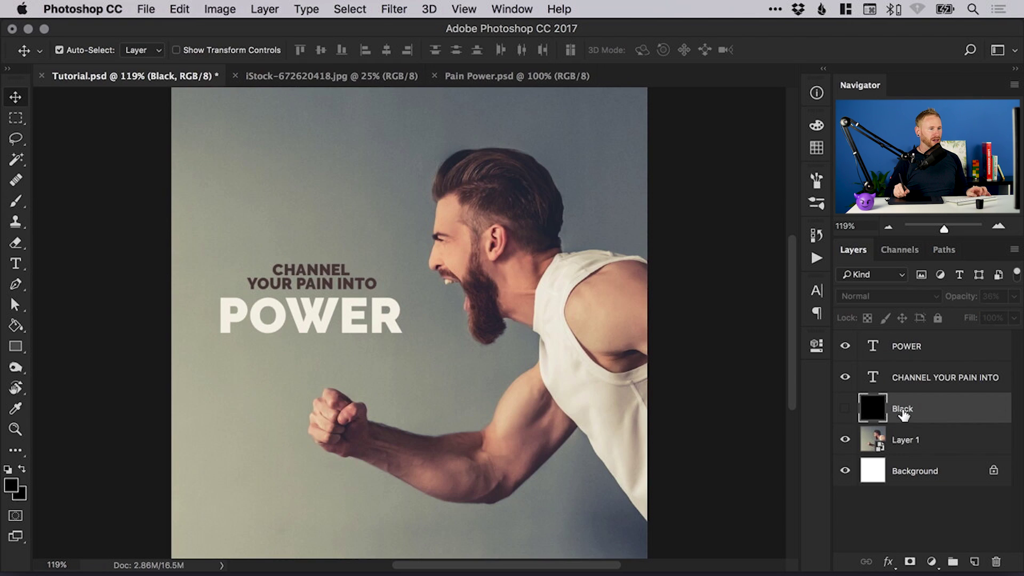
# Step: Delete the Black layer, add a new layer, and set the foreground colour to blue #3294f6
pyautogui.moveTo(903, 413); pyautogui.dragTo(995, 561)
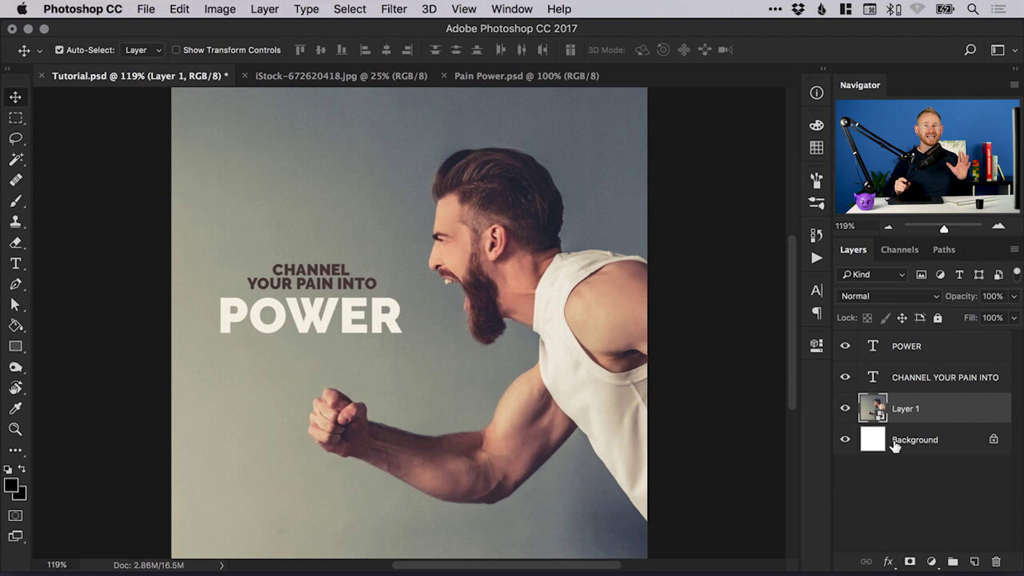
pyautogui.click(973, 562)
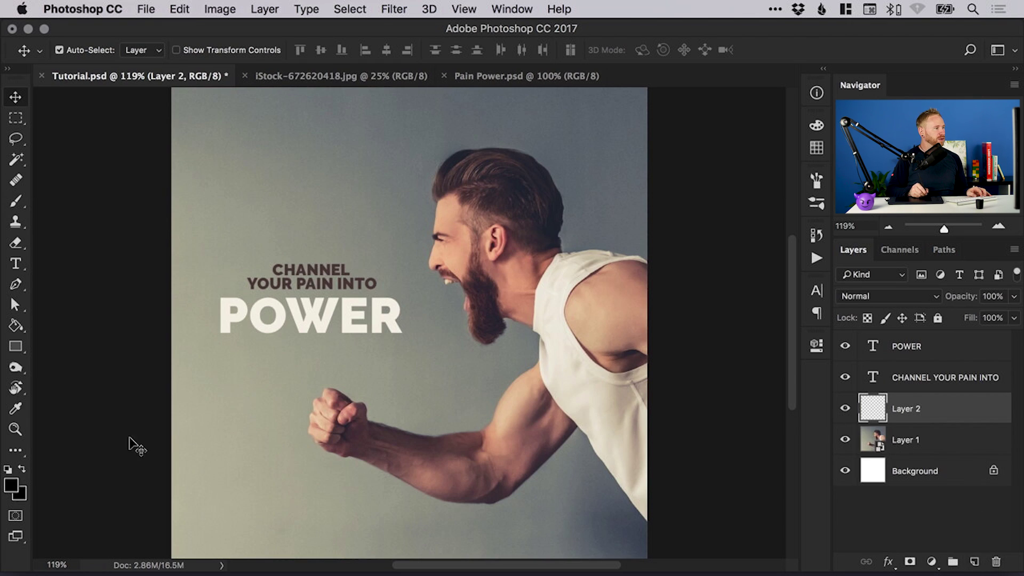
pyautogui.click(10, 488)
pyautogui.moveTo(519, 119); pyautogui.dragTo(792, 257)
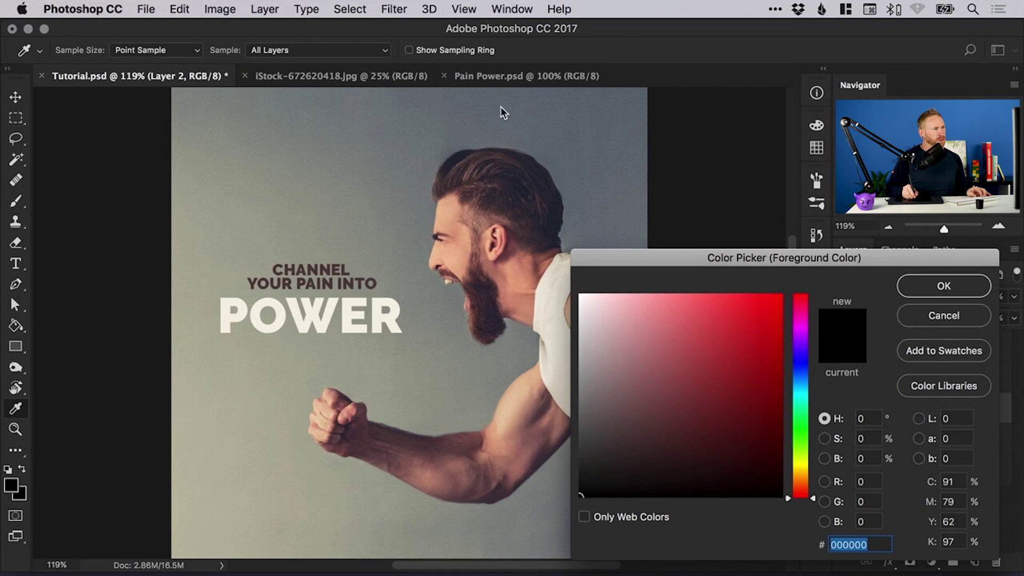
pyautogui.click(569, 98)
pyautogui.moveTo(701, 348)
pyautogui.mouseDown()
pyautogui.moveTo(697, 332)
pyautogui.moveTo(741, 301)
pyautogui.mouseUp()
pyautogui.click(943, 286)
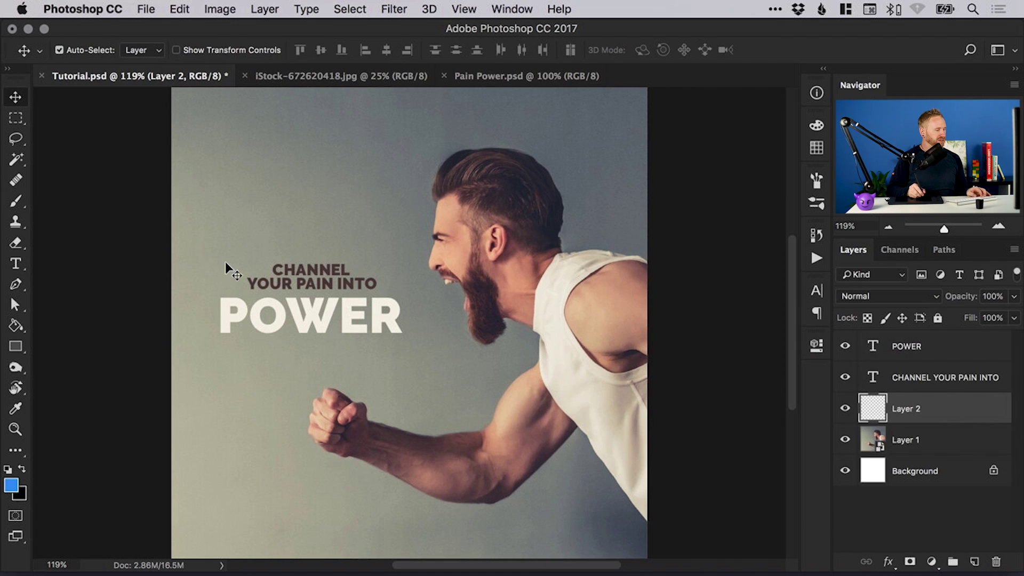
# Step: Paint soft blue with a 0%-hardness, 500 px brush over the poster's lower and right areas
pyautogui.press('b')
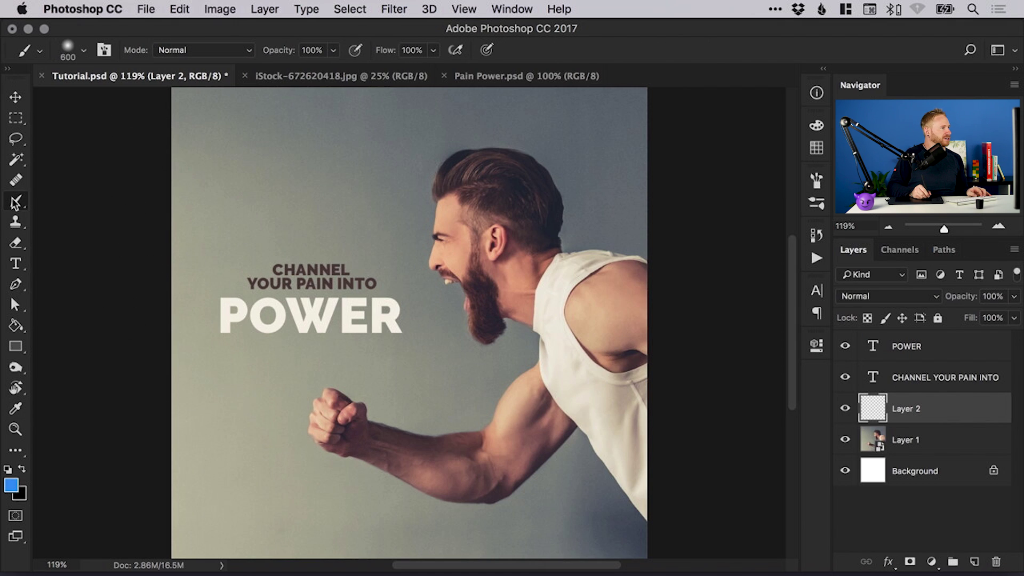
pyautogui.click(82, 51)
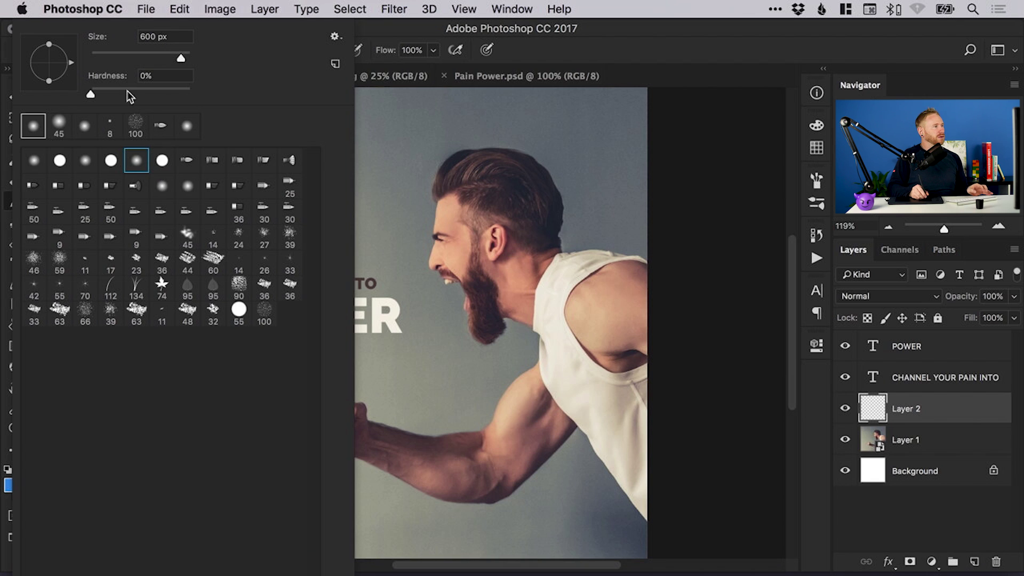
pyautogui.click(144, 58)
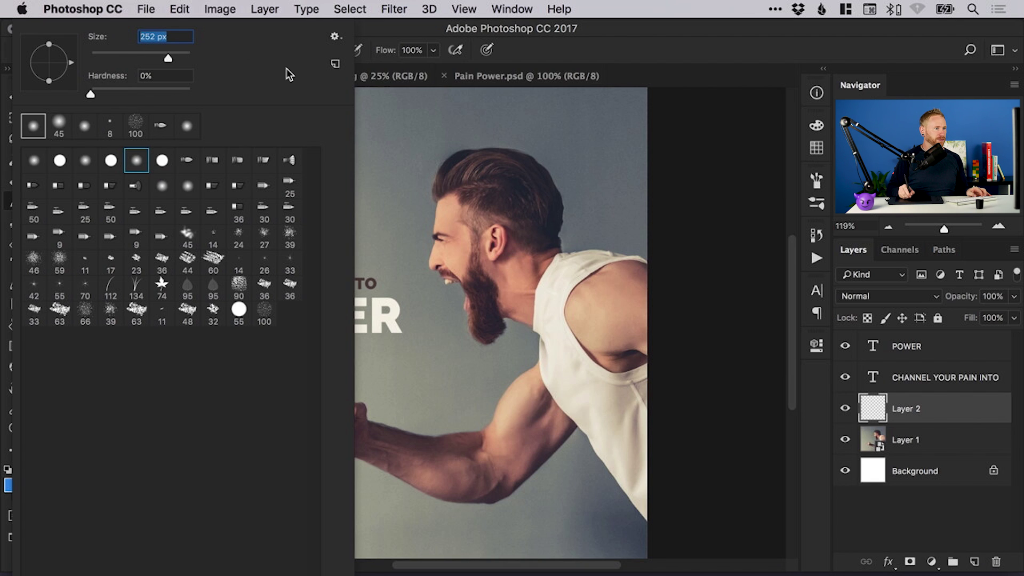
pyautogui.press('Return')
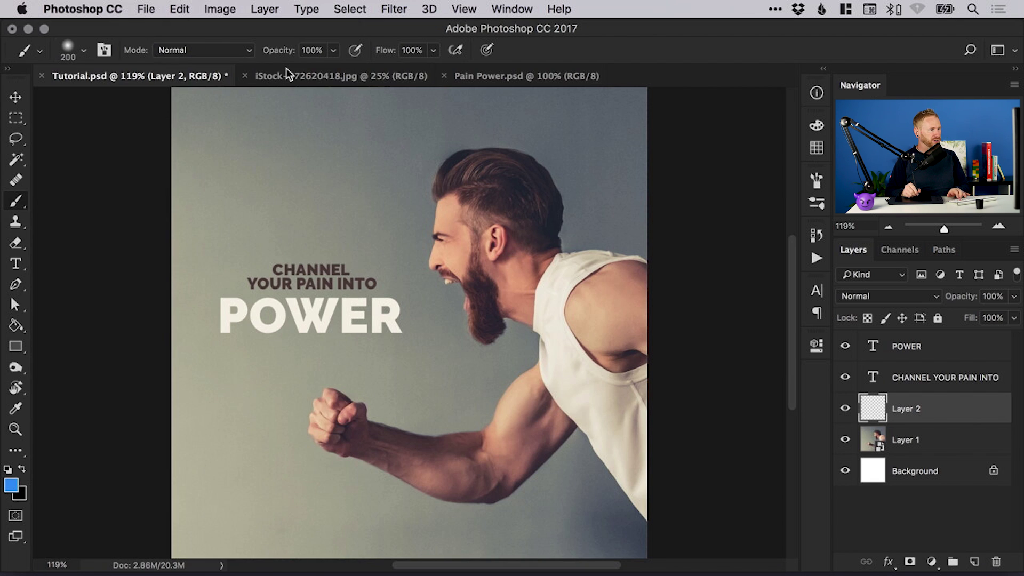
pyautogui.press('[')
pyautogui.press('[')
pyautogui.press('[')
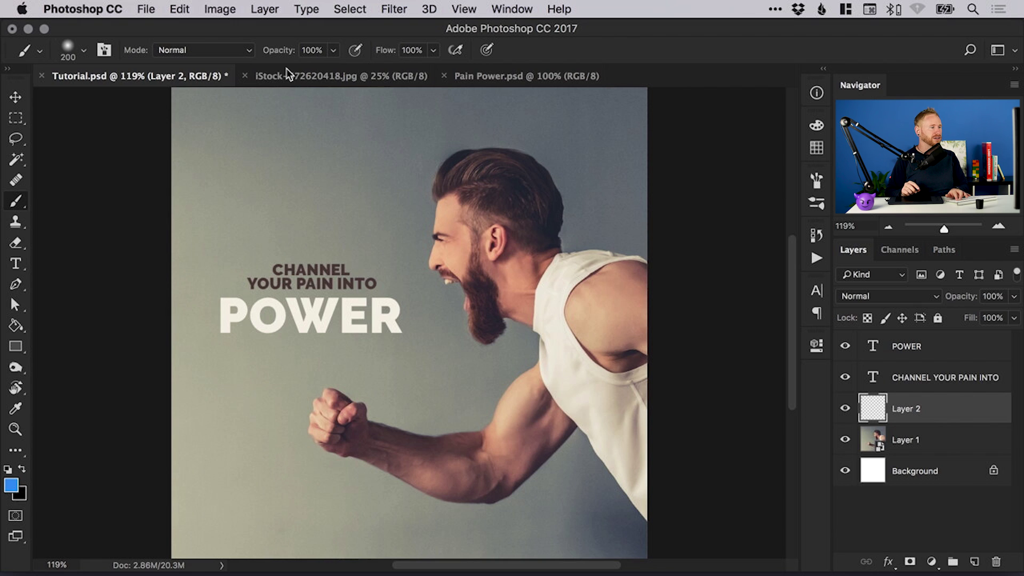
pyautogui.press(']')
pyautogui.press(']')
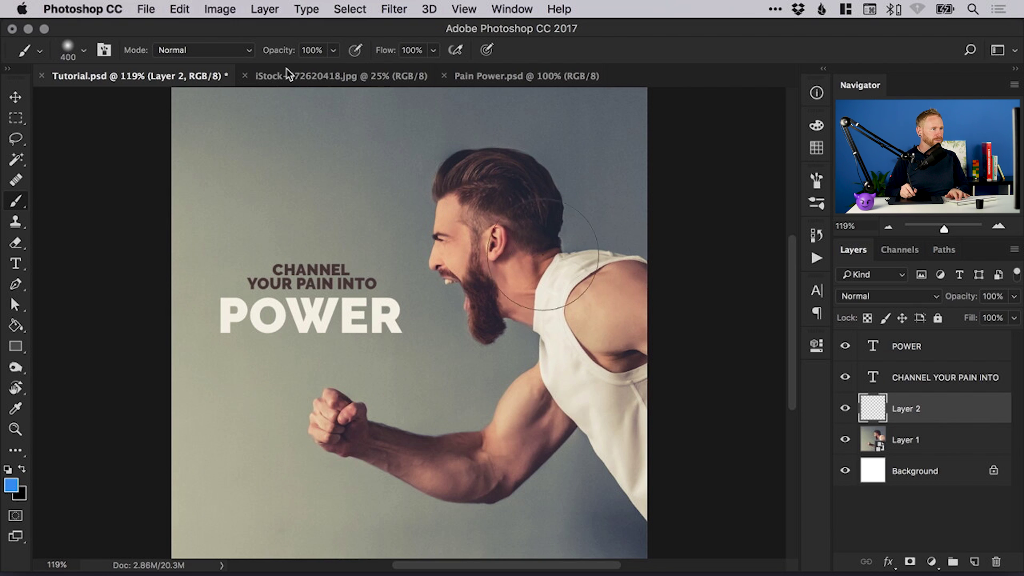
pyautogui.press(']')
pyautogui.press(']')
pyautogui.press(']')
pyautogui.press(']')
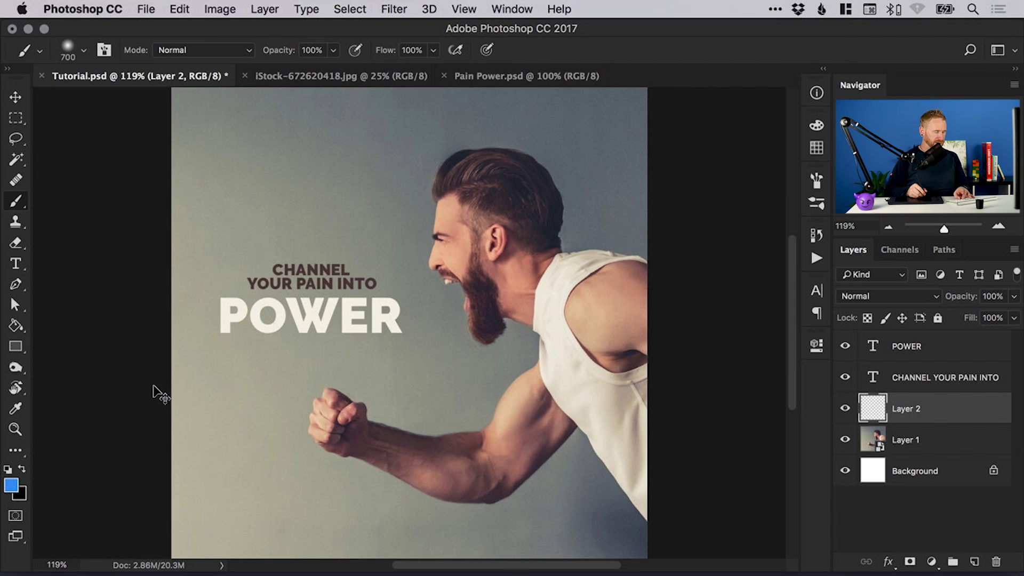
pyautogui.press('super+1')
pyautogui.moveTo(182, 423)
pyautogui.mouseDown()
pyautogui.moveTo(181, 470)
pyautogui.moveTo(433, 505)
pyautogui.moveTo(606, 334)
pyautogui.moveTo(601, 160)
pyautogui.moveTo(448, 473)
pyautogui.mouseUp()
pyautogui.press('v')
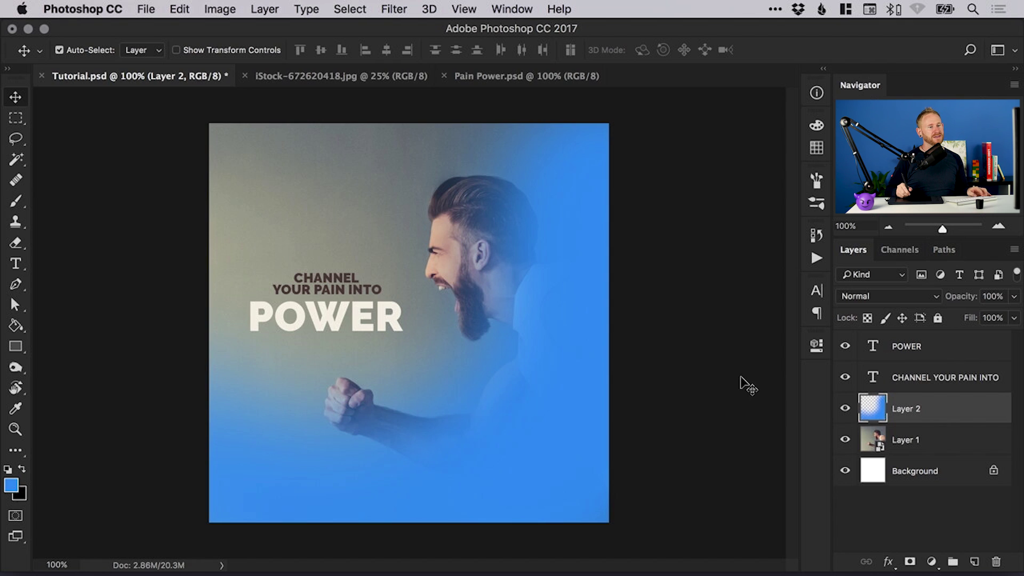
# Step: Rename Layer 2 to 'Blue' and test its opacity at 17% before restoring it to 100%
pyautogui.doubleClick(905, 409)
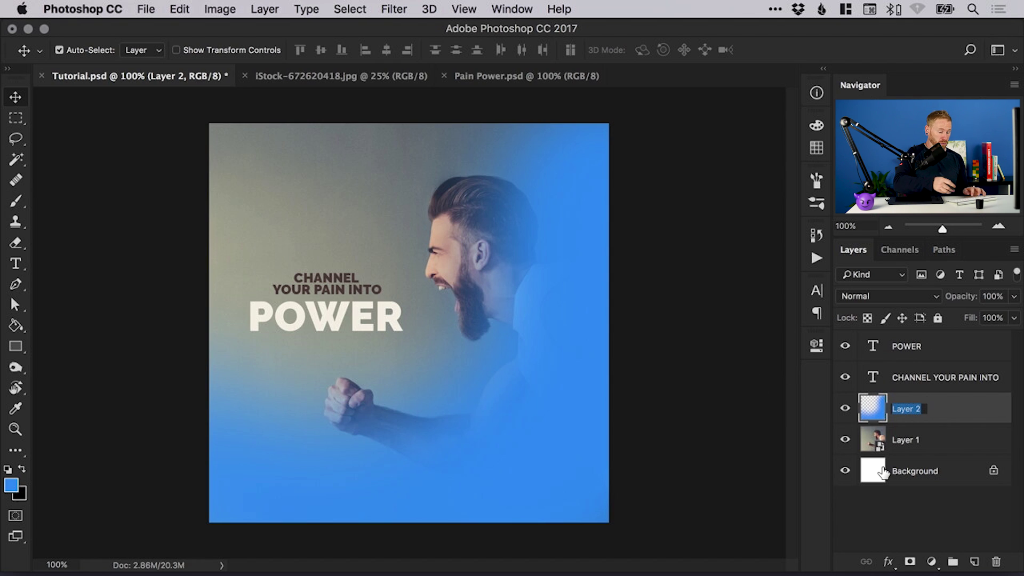
pyautogui.write('Blue')
pyautogui.press('Return')
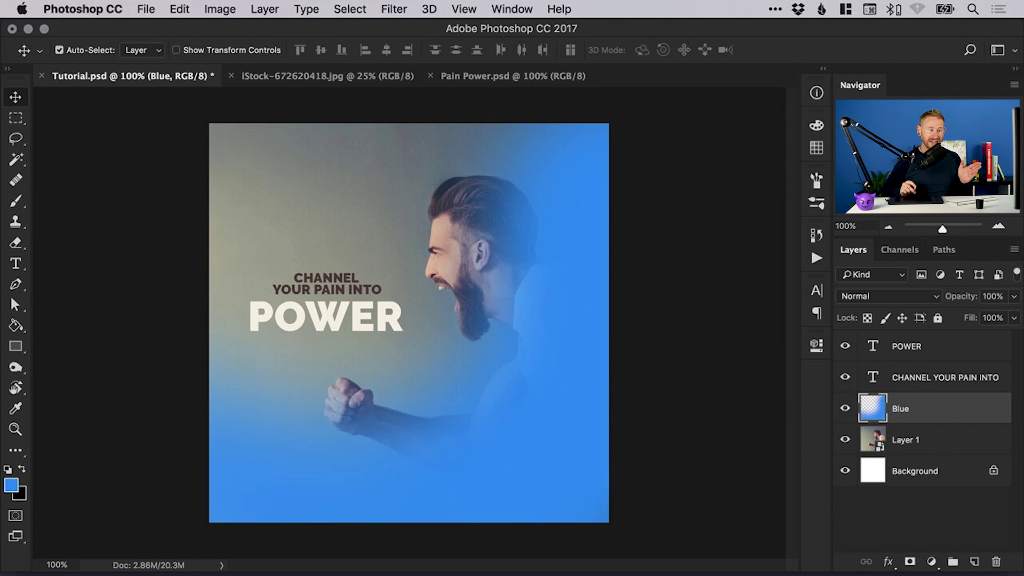
pyautogui.click(1013, 297)
pyautogui.moveTo(1011, 315); pyautogui.dragTo(949, 311)
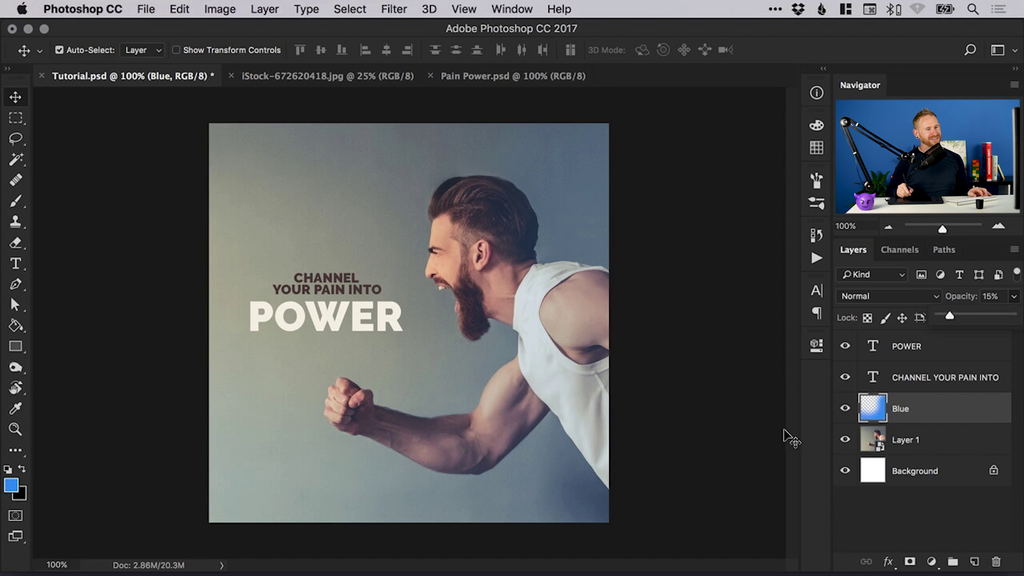
pyautogui.click(966, 316)
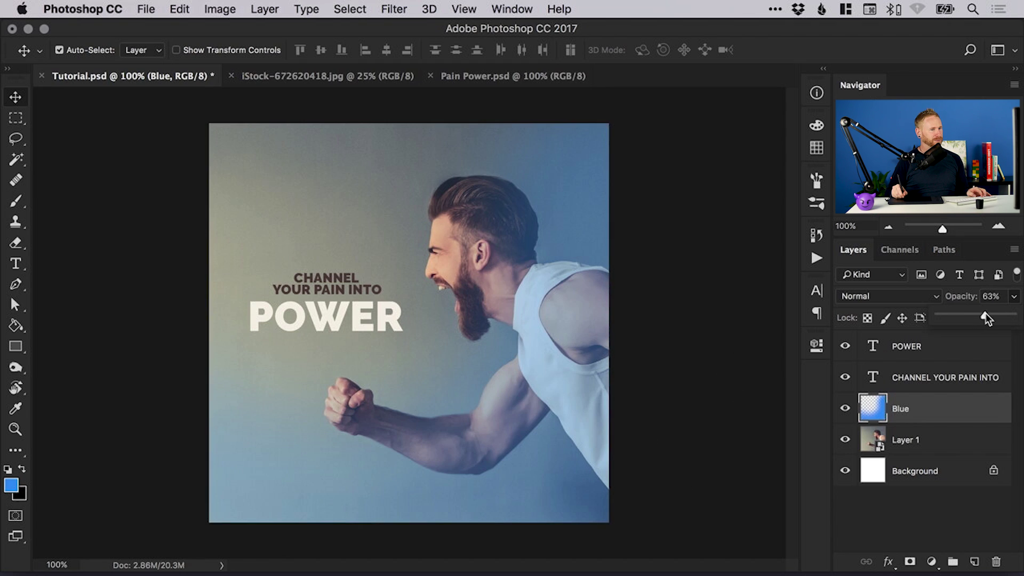
pyautogui.moveTo(985, 316); pyautogui.dragTo(1017, 280)
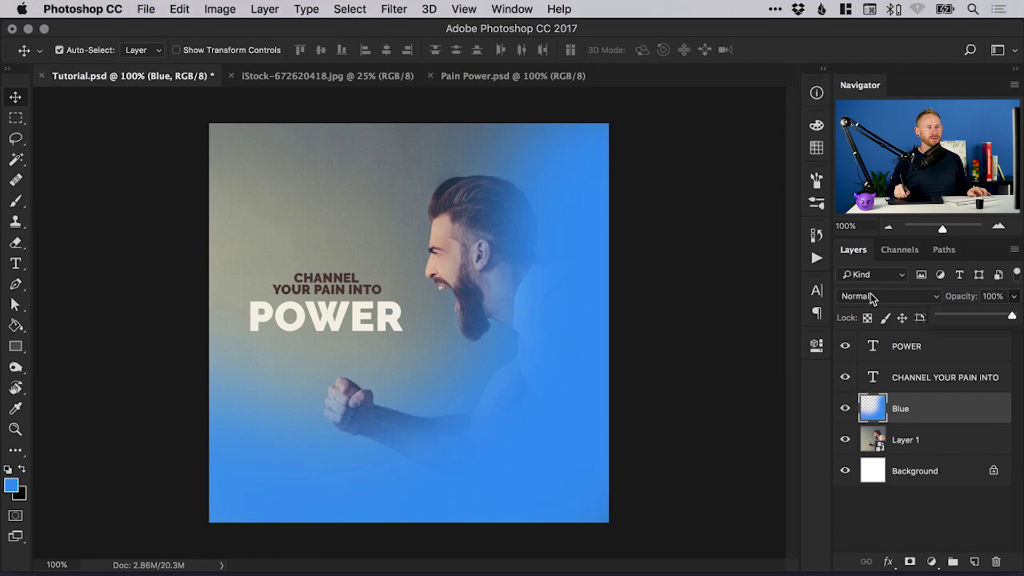
# Step: Set the Blue layer's blend mode to Soft Light, comparing with the tint hidden and shown
pyautogui.click(885, 299)
pyautogui.click(872, 476)
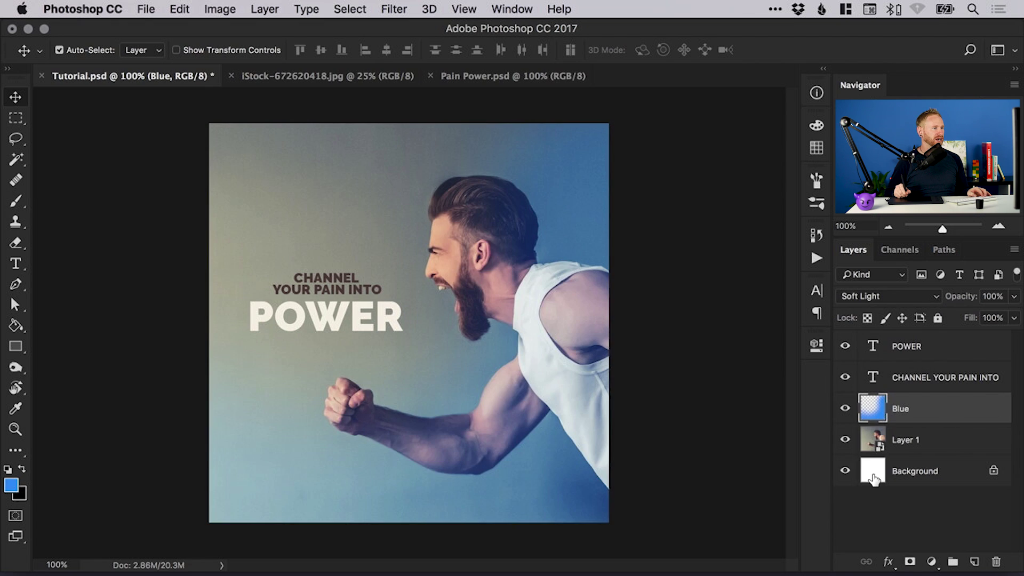
pyautogui.click(845, 409)
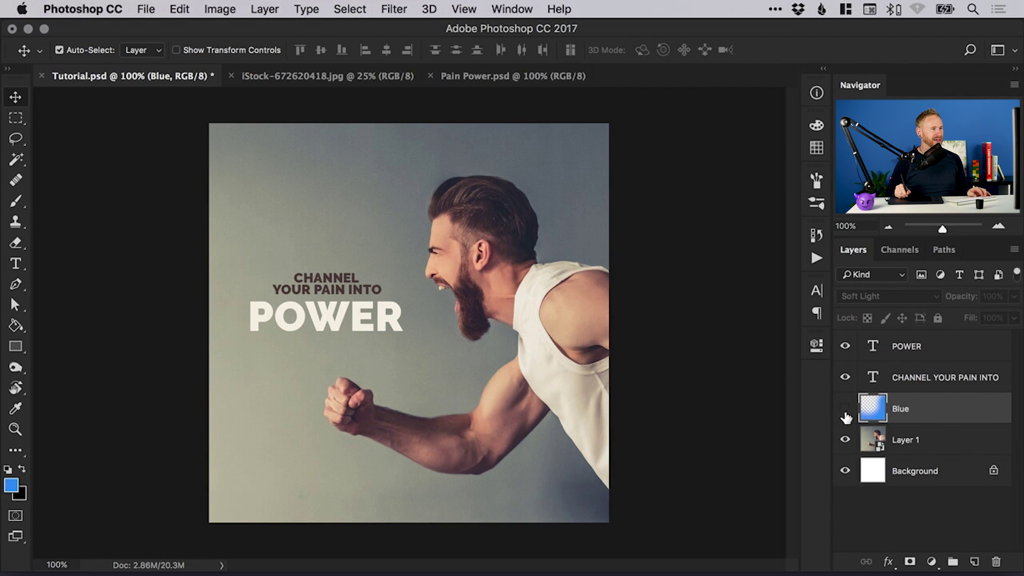
pyautogui.click(845, 408)
pyautogui.click(845, 408)
pyautogui.click(845, 408)
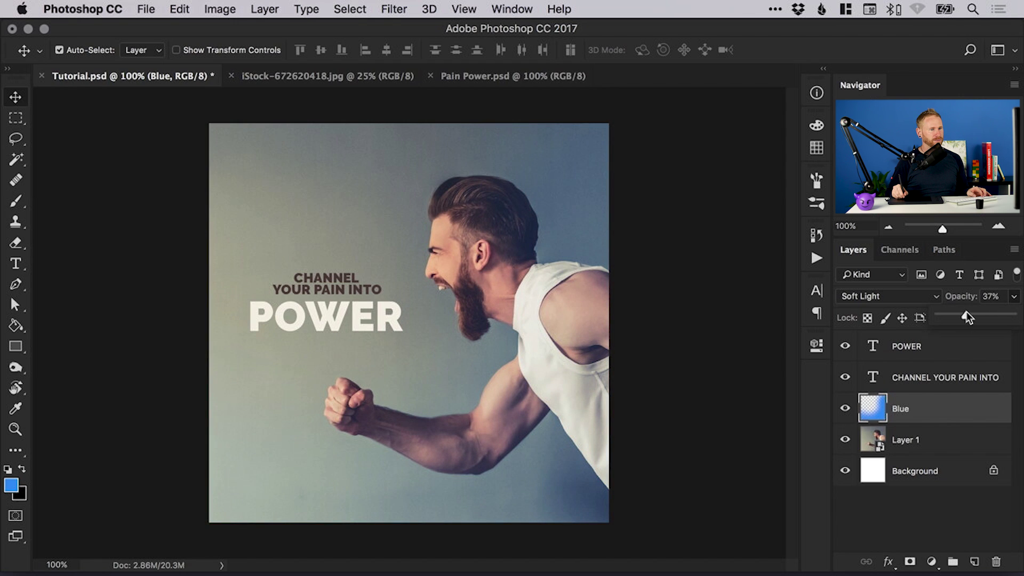
# Step: Lower the Blue layer's opacity to 50%, then to 30%, comparing with the tint hidden
pyautogui.moveTo(973, 311); pyautogui.dragTo(973, 311)
pyautogui.click(845, 409)
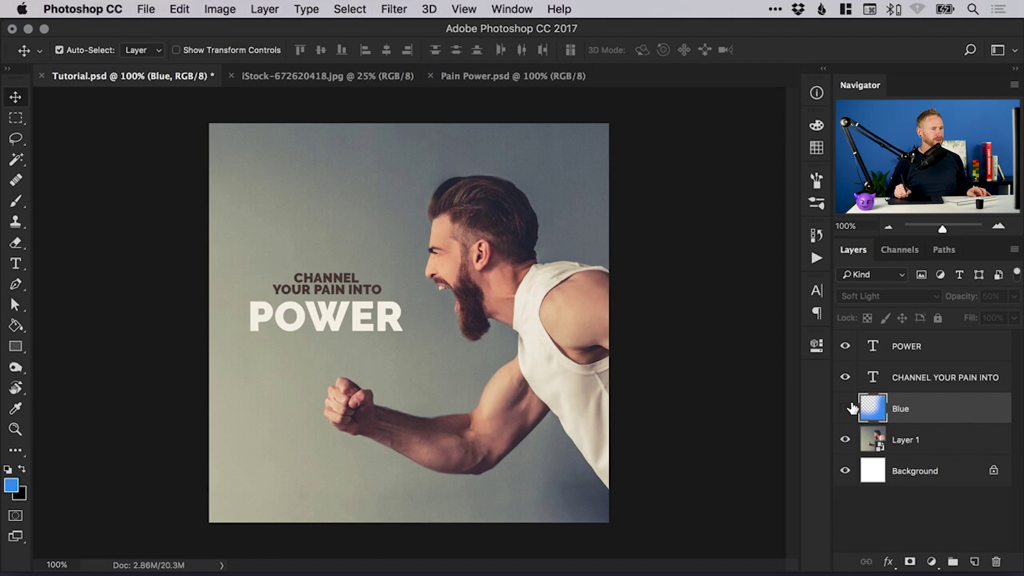
pyautogui.click(848, 409)
pyautogui.click(1014, 297)
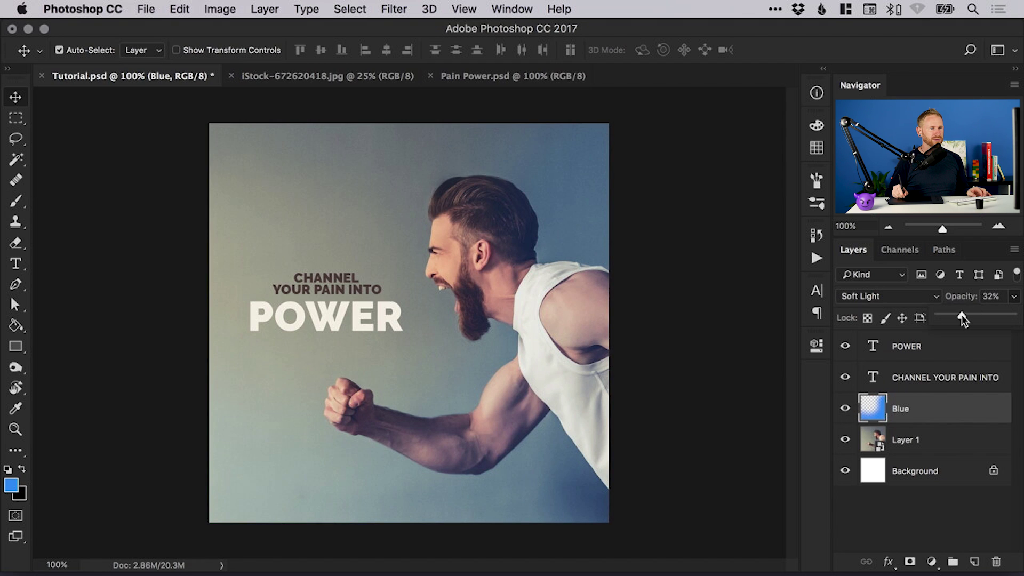
pyautogui.moveTo(959, 315); pyautogui.dragTo(961, 316)
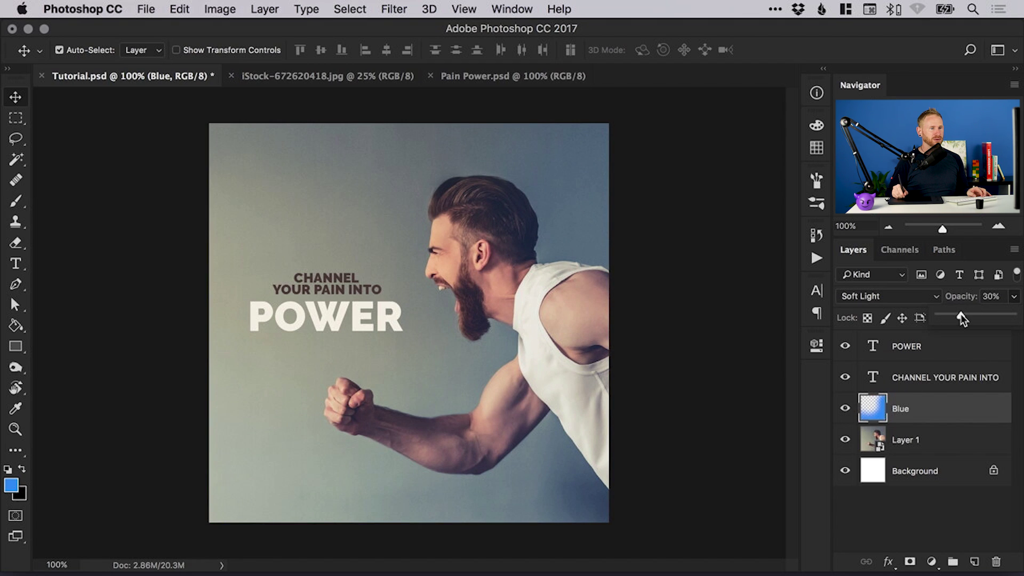
pyautogui.click(845, 409)
# Step: Add a new empty layer above Blue and choose a light lime (c7ee78) foreground colour
pyautogui.click(845, 409)
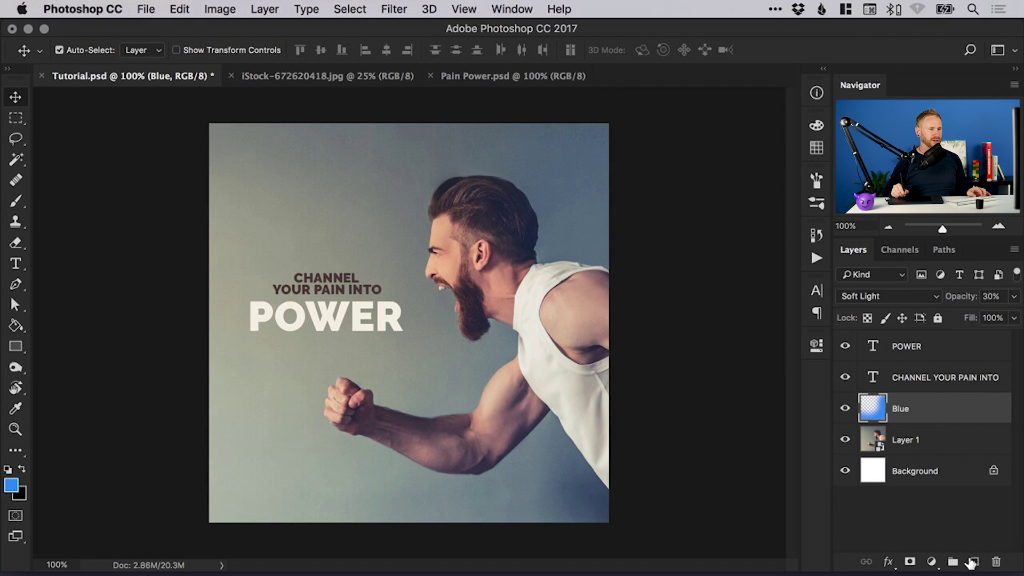
pyautogui.click(973, 561)
pyautogui.click(11, 485)
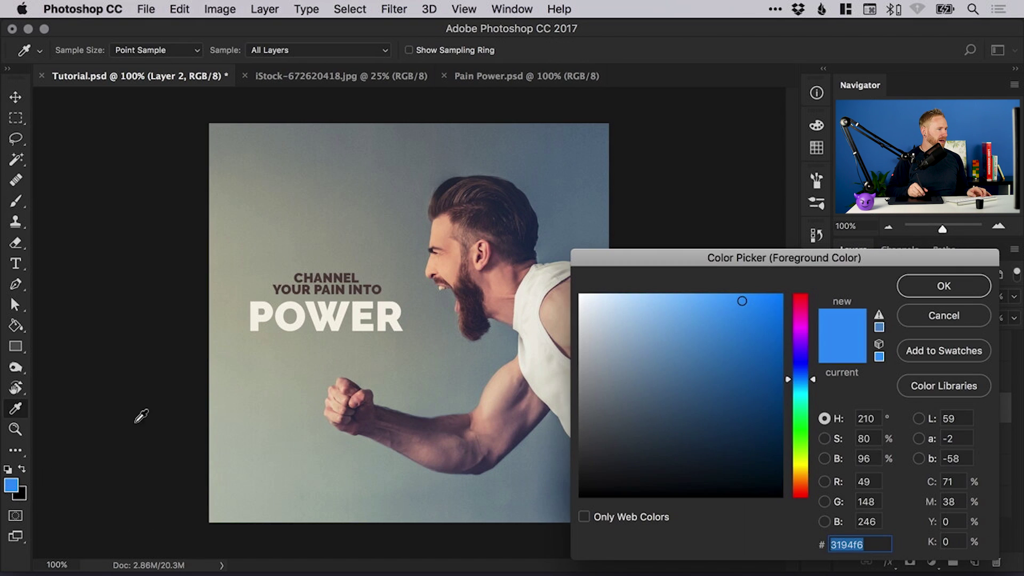
pyautogui.click(519, 372)
pyautogui.click(223, 403)
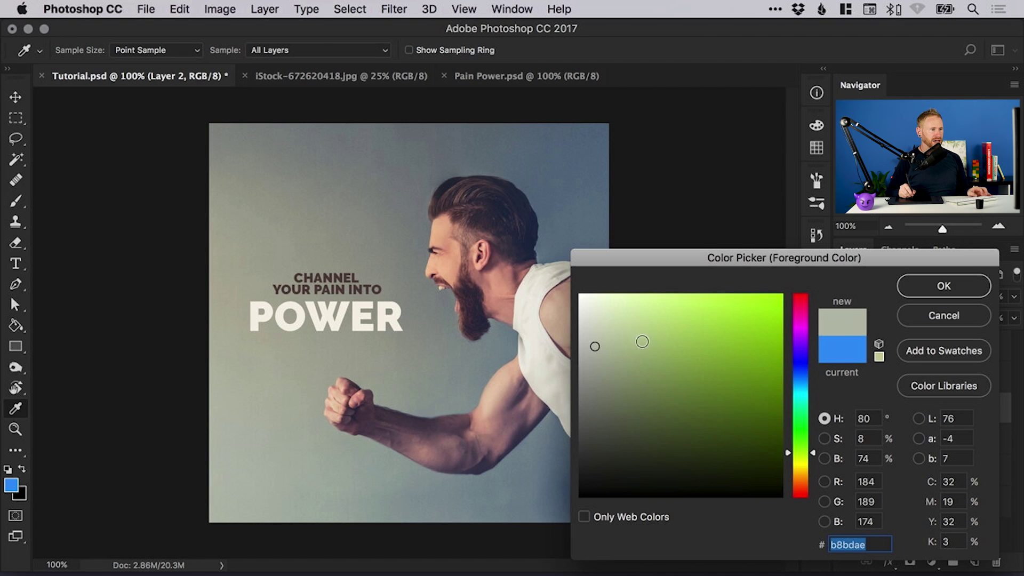
pyautogui.moveTo(634, 341)
pyautogui.mouseDown()
pyautogui.moveTo(656, 313)
pyautogui.moveTo(679, 308)
pyautogui.mouseUp()
pyautogui.click(911, 291)
# Step: Paint soft lime over the poster's lower-left with a 1200 px brush
pyautogui.press('b')
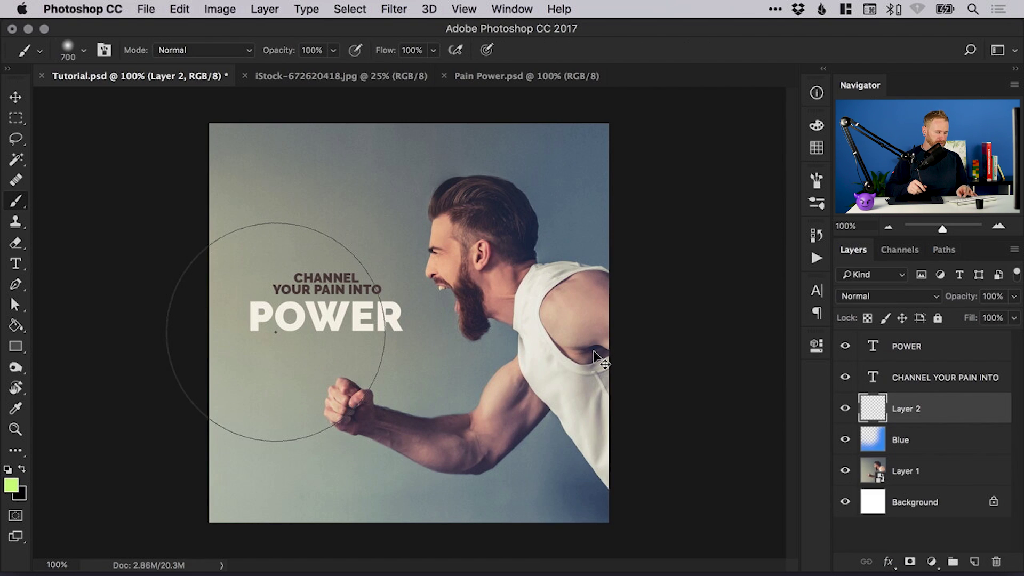
pyautogui.press('super+minus')
pyautogui.press(']')
pyautogui.press(']')
pyautogui.press(']')
pyautogui.press(']')
pyautogui.press(']')
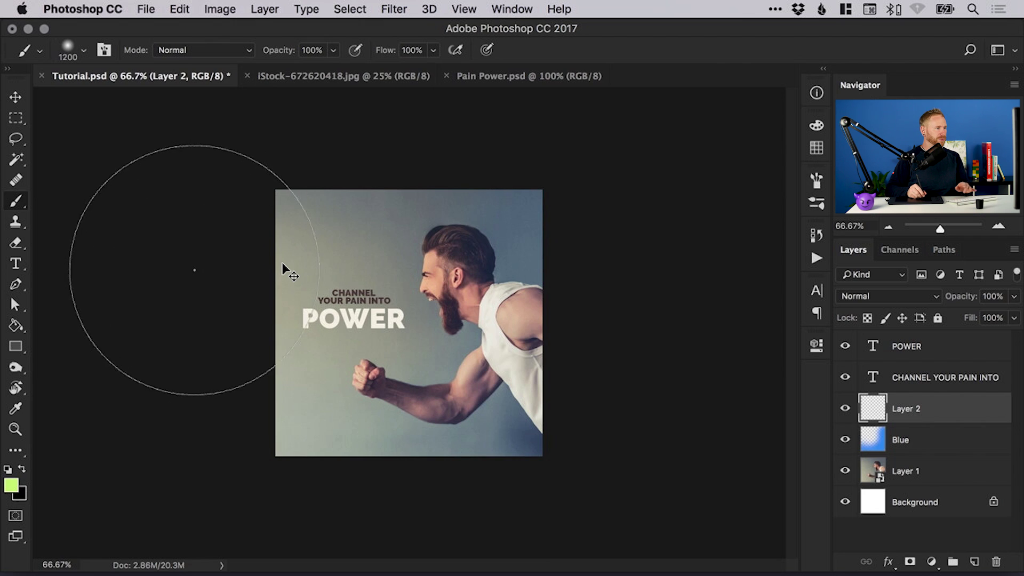
pyautogui.moveTo(195, 273)
pyautogui.mouseDown()
pyautogui.moveTo(228, 387)
pyautogui.moveTo(297, 468)
pyautogui.mouseUp()
# Step: Rename the new layer to 'Green' and zoom the canvas back to 100%
pyautogui.press('v')
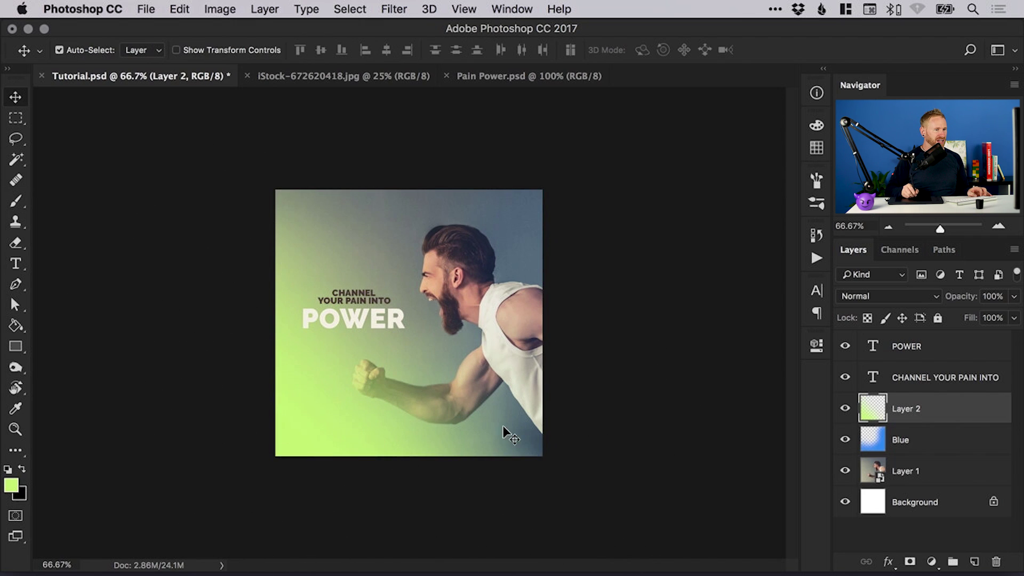
pyautogui.doubleClick(906, 409)
pyautogui.write('Green')
pyautogui.press('Return')
pyautogui.press('super+plus')
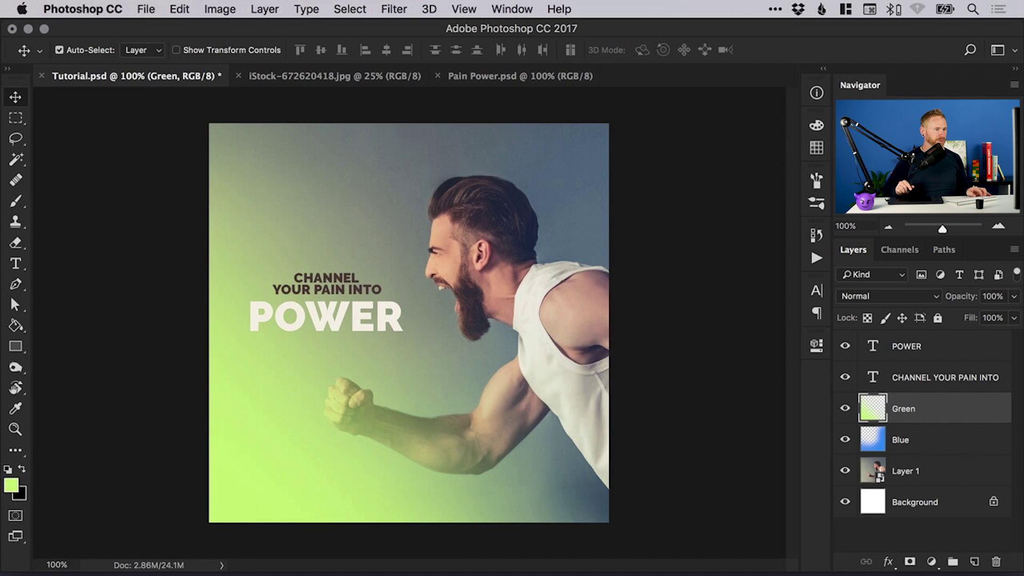
# Step: Try Screen and Multiply on the Green layer, settle on Darken, and compare with it hidden
pyautogui.click(918, 296)
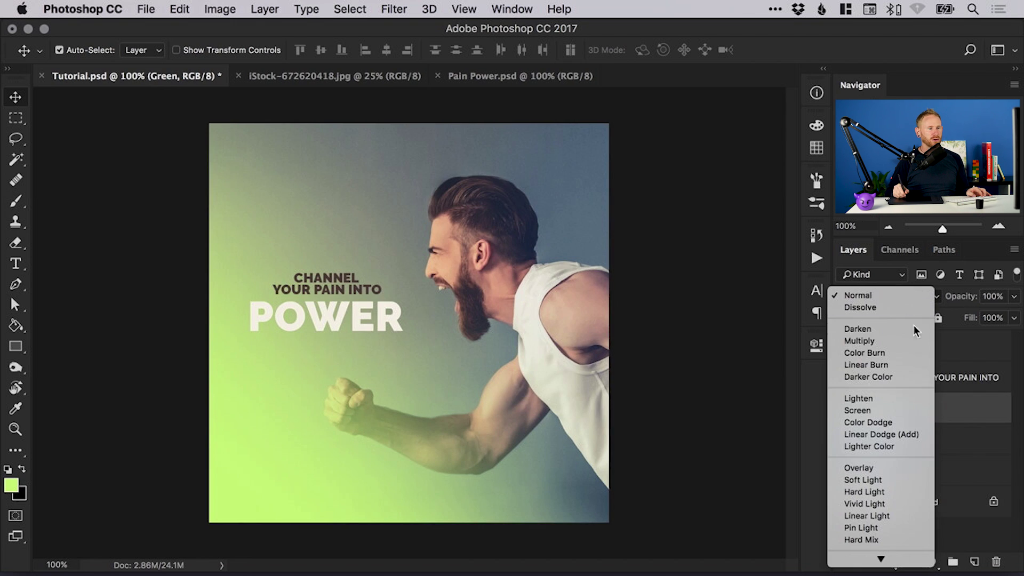
pyautogui.click(884, 411)
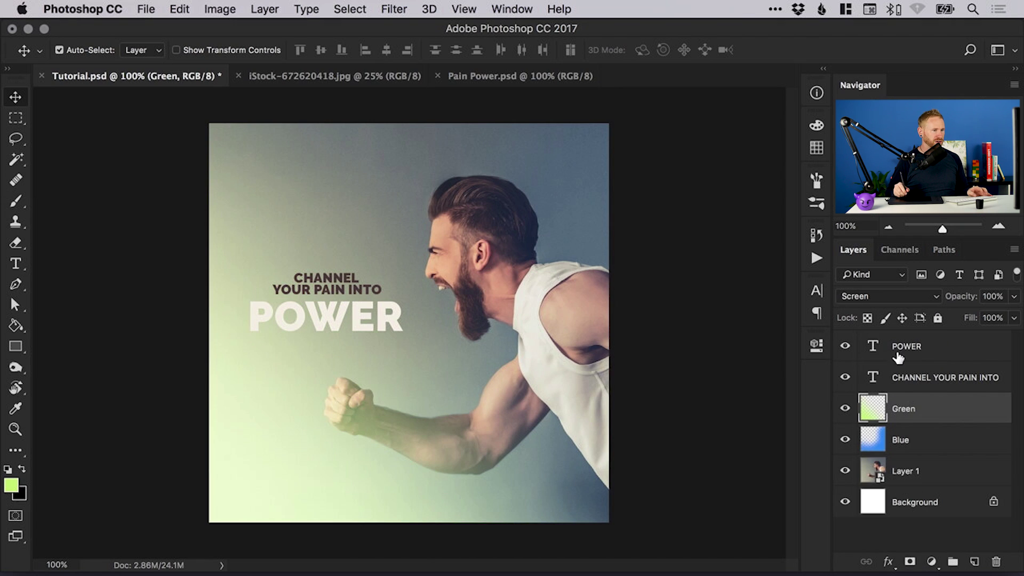
pyautogui.click(893, 298)
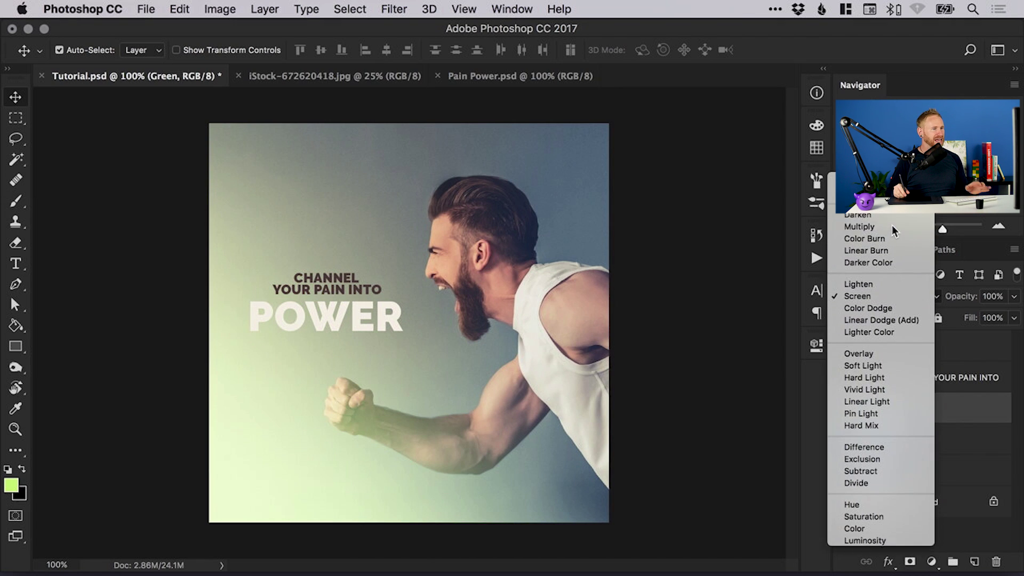
pyautogui.click(891, 226)
pyautogui.click(886, 296)
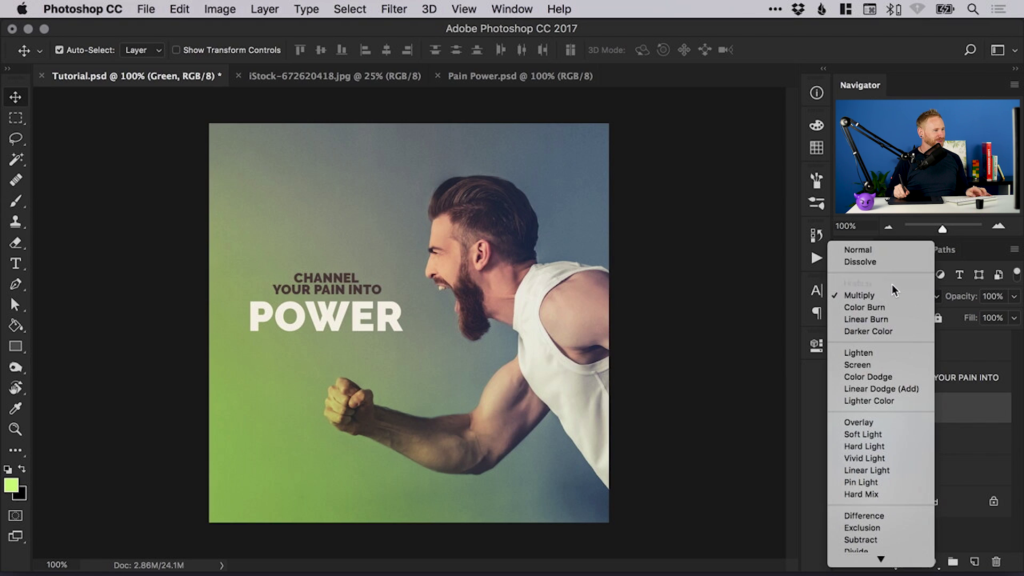
pyautogui.click(890, 284)
pyautogui.click(845, 408)
pyautogui.click(845, 409)
pyautogui.click(846, 409)
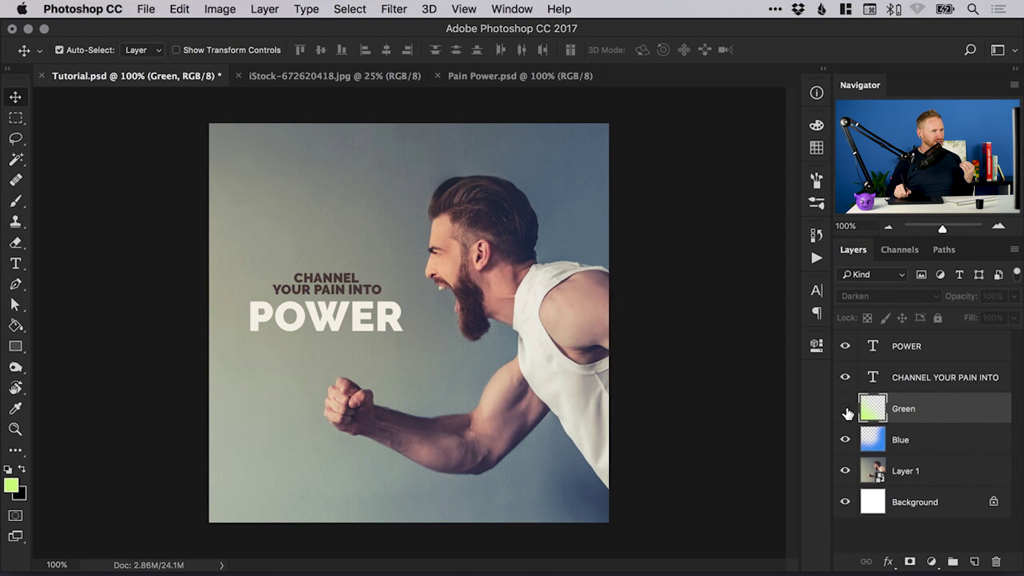
pyautogui.click(846, 410)
# Step: Keep Darken and set the Green layer's opacity to 50%, comparing with the tint hidden
pyautogui.click(874, 297)
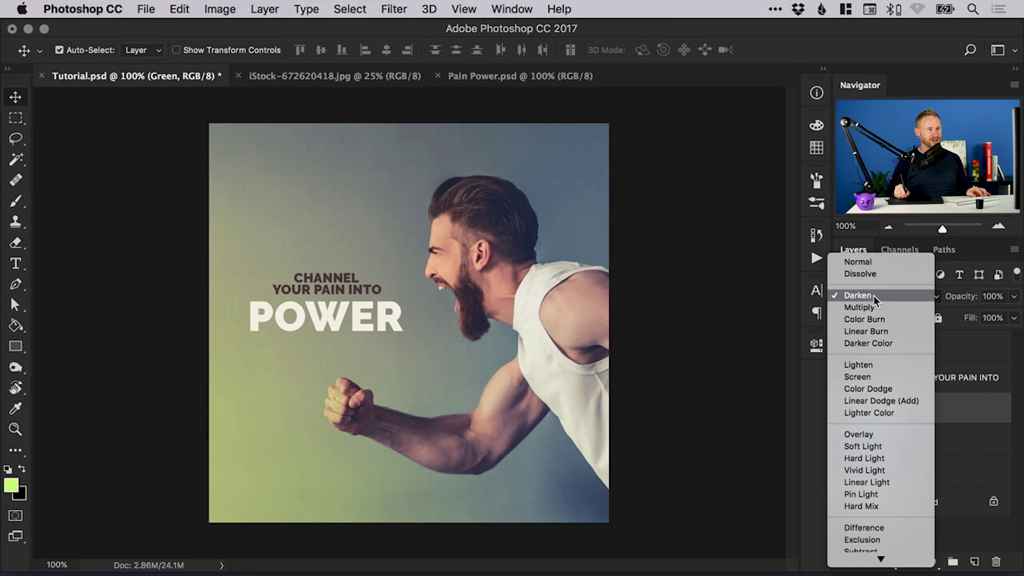
pyautogui.click(882, 295)
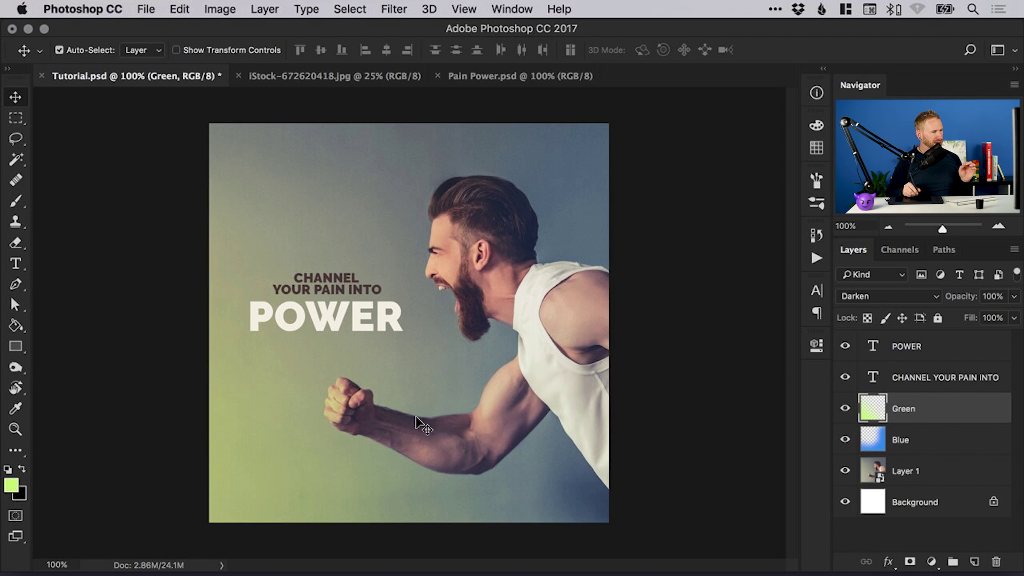
pyautogui.click(1014, 297)
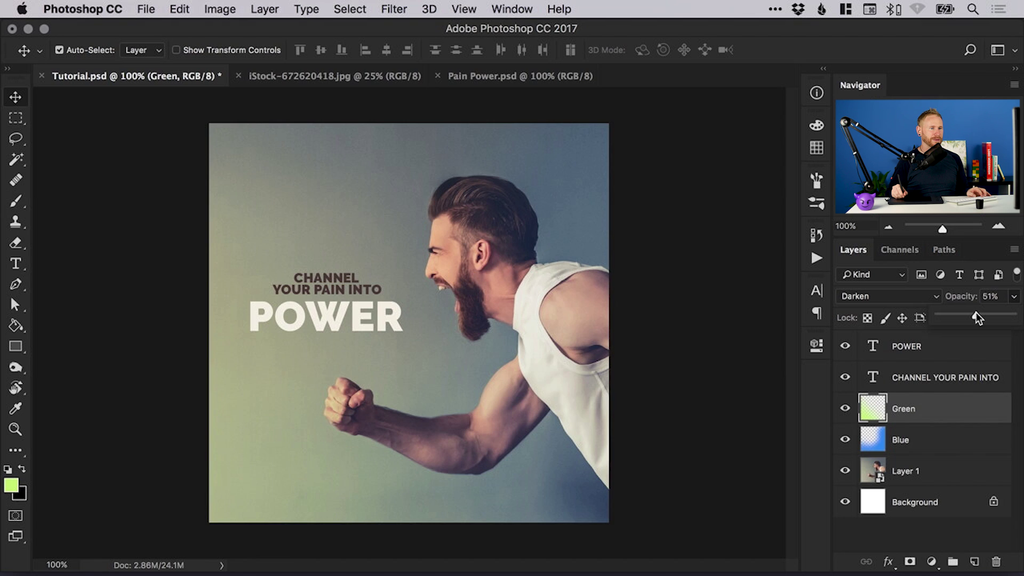
pyautogui.click(845, 412)
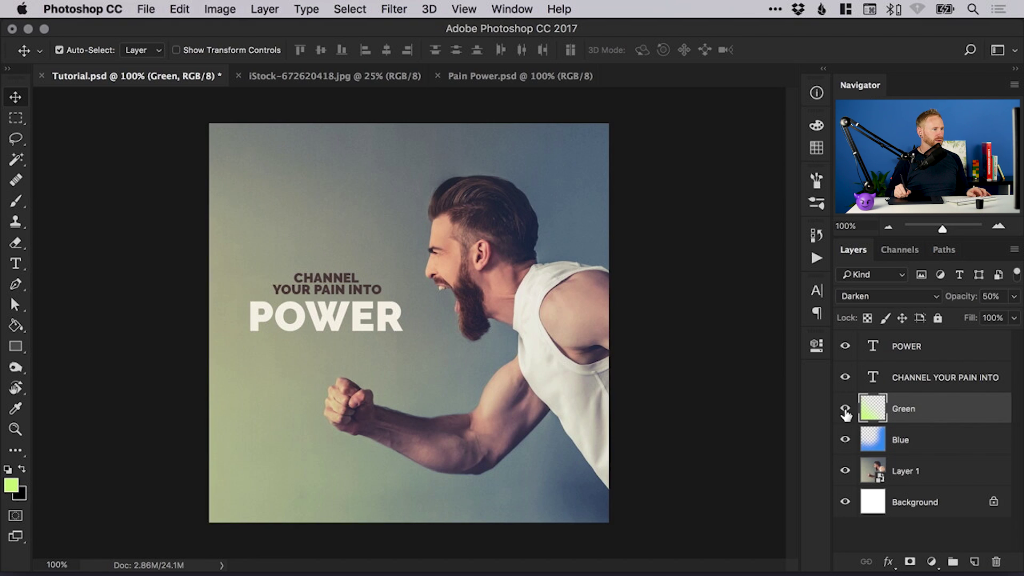
pyautogui.click(845, 411)
pyautogui.click(846, 410)
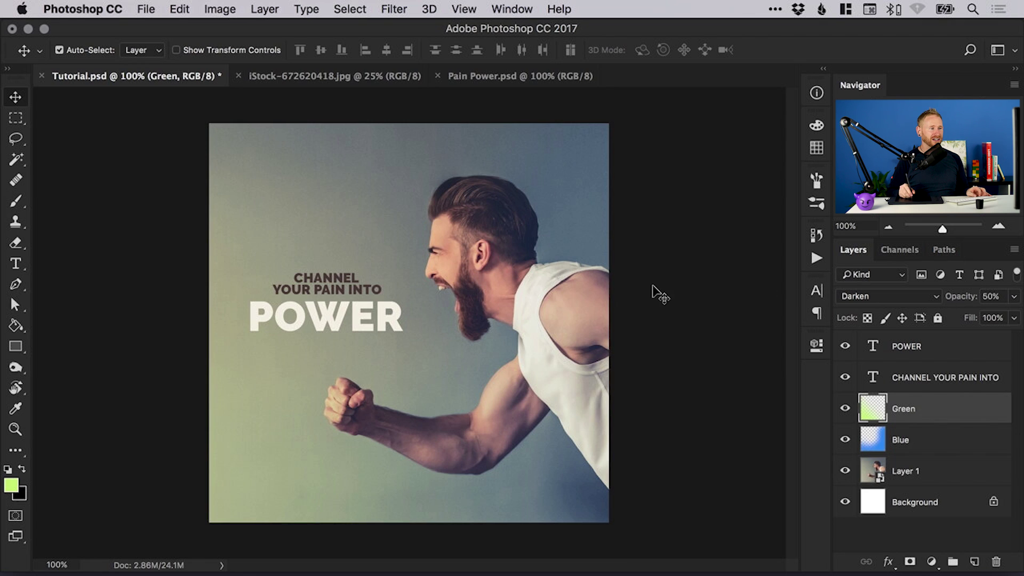
# Step: Save Tutorial.psd with the new Blue and Green tint layers
pyautogui.press('super+s')
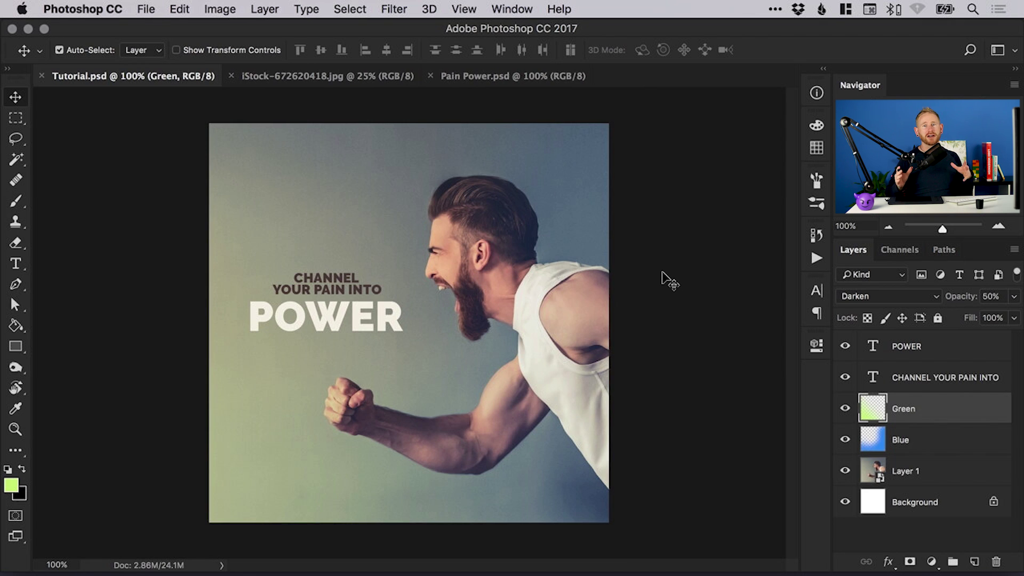